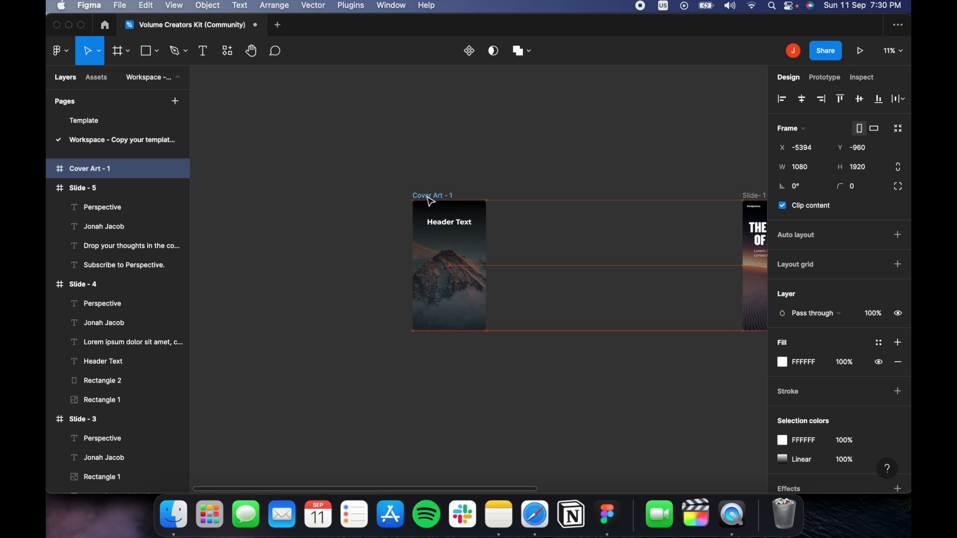
Select the Header Text heading in Cover Art - 1 to show its Montserrat Bold 104 properties.
left_click(500, 246)
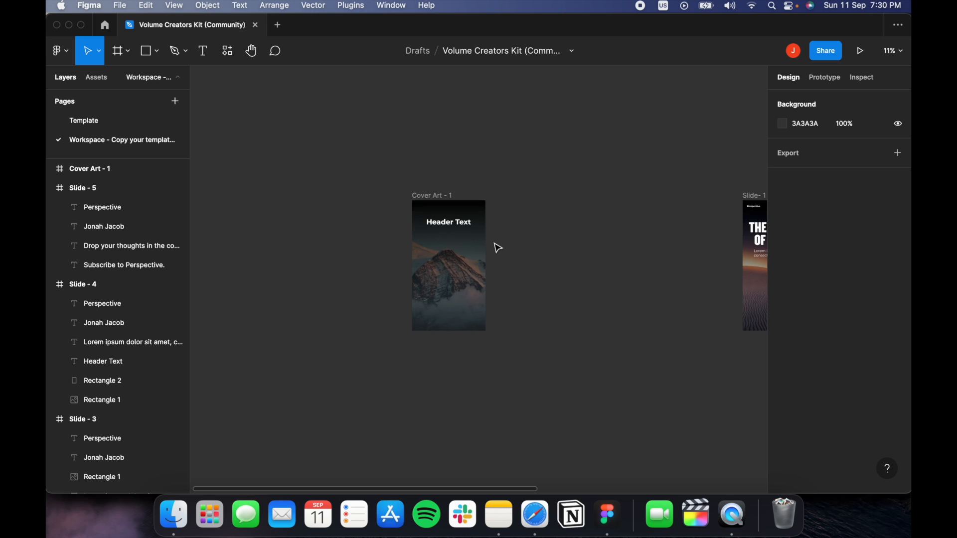
left_click(469, 231)
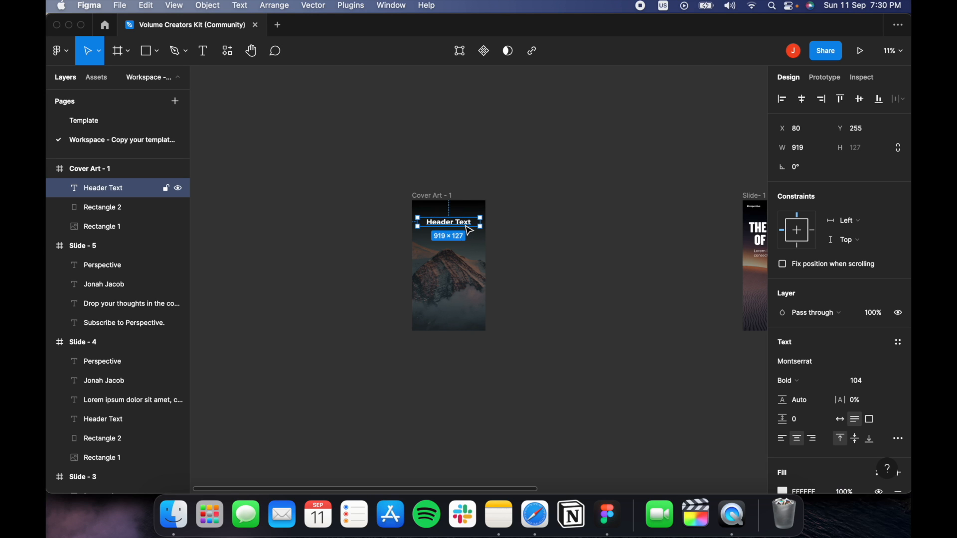
Change the cover heading's wording from 'Header Text' to 'Perspective'.
double_click(465, 225)
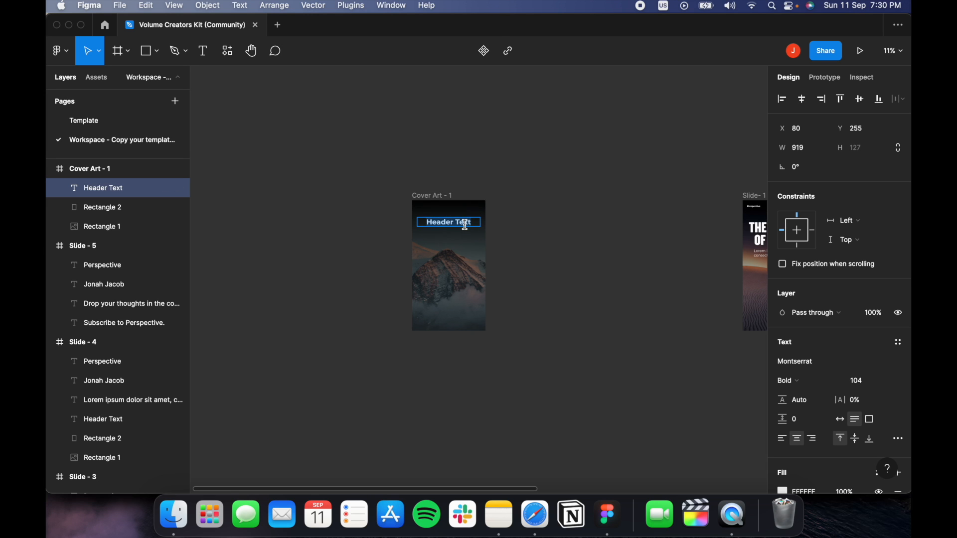
type("Perspective")
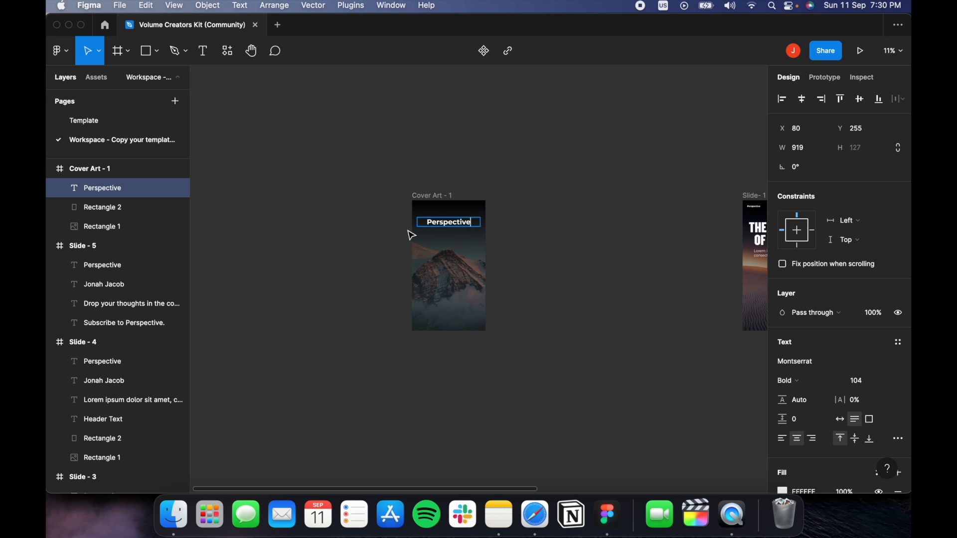
scroll(412, 235, "up", 5)
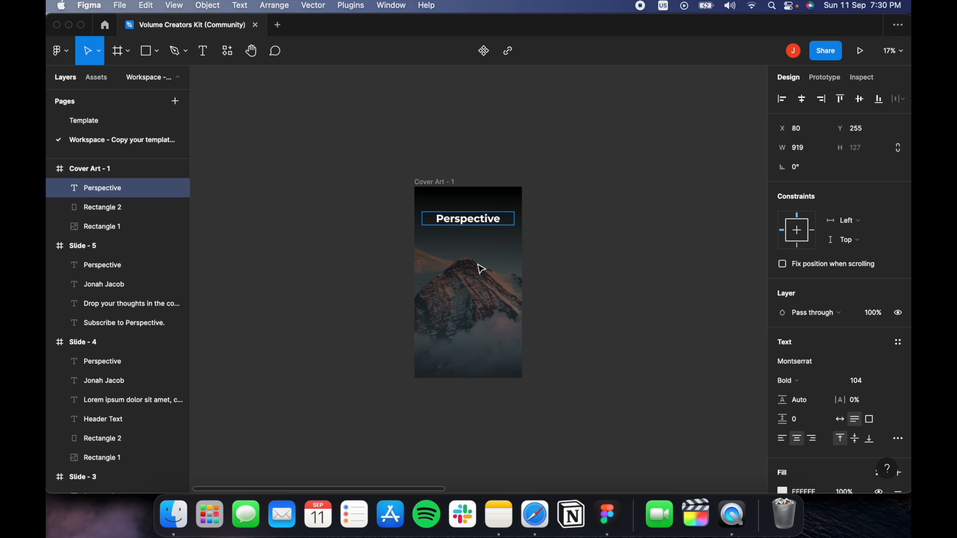
key("Escape")
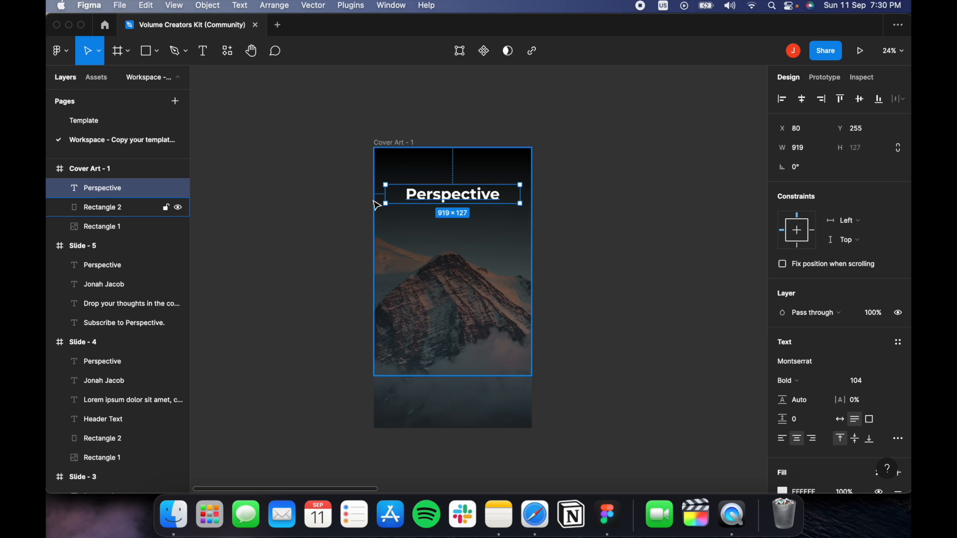
scroll(342, 230, "up", 2)
scroll(451, 244, "down", 1)
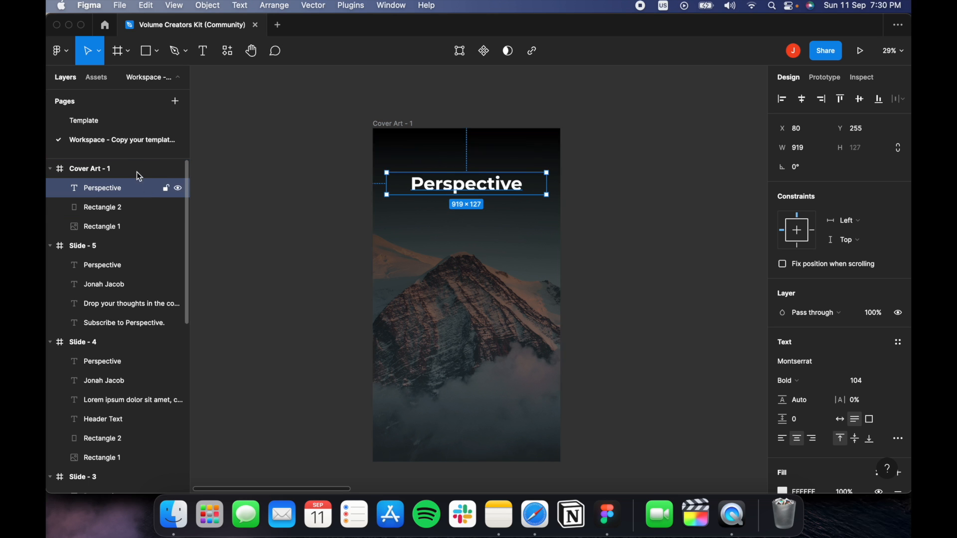
Go to the Template page and bring the Header/Title Fonts samples, including Staatliches, into view.
left_click(149, 122)
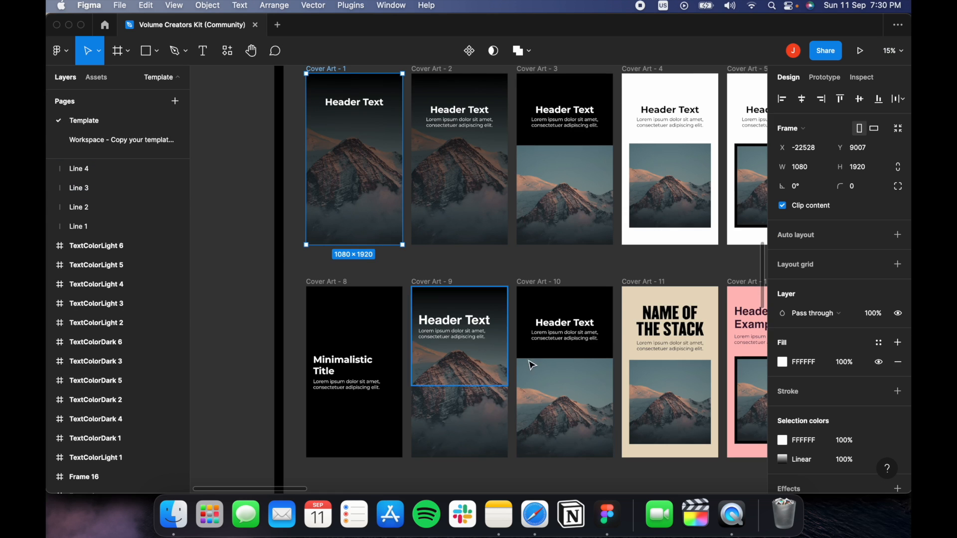
scroll(610, 269, "down", 5)
scroll(611, 269, "right", 6)
left_click_drag(610, 269, 269, 264)
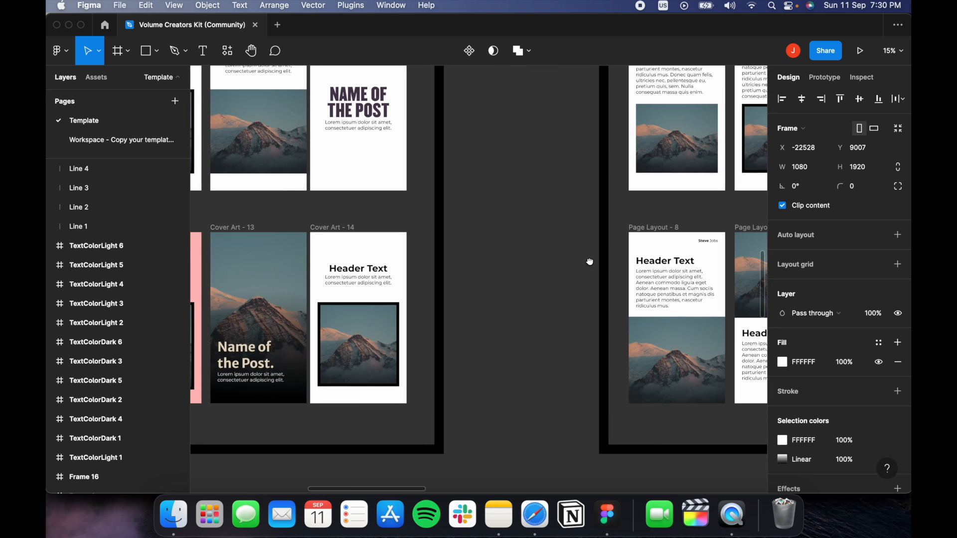
left_click_drag(590, 261, 209, 279)
left_click_drag(687, 306, 222, 286)
left_click_drag(568, 249, 353, 214)
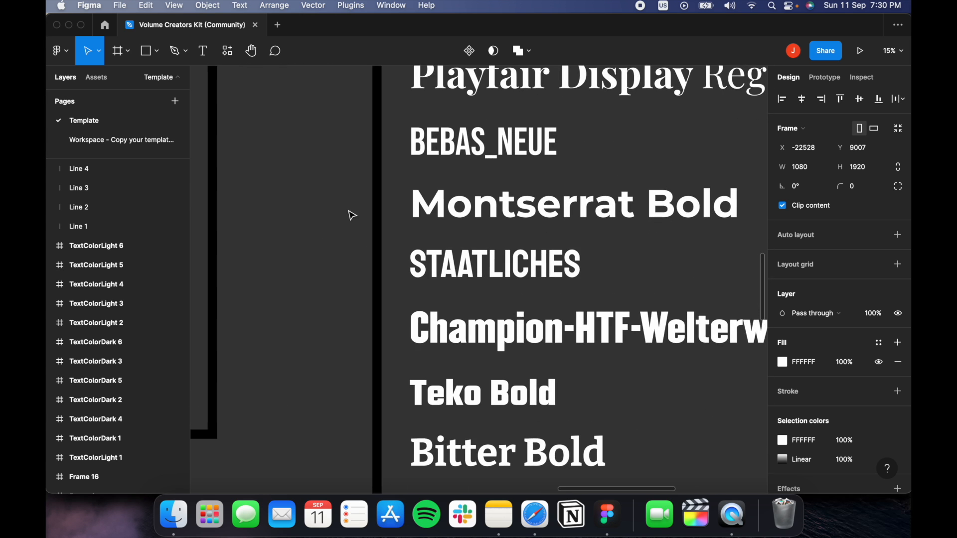
scroll(621, 311, "up", 3)
left_click_drag(513, 276, 483, 284)
scroll(411, 137, "up", 3)
scroll(412, 137, "left", 3)
scroll(399, 299, "right", 2)
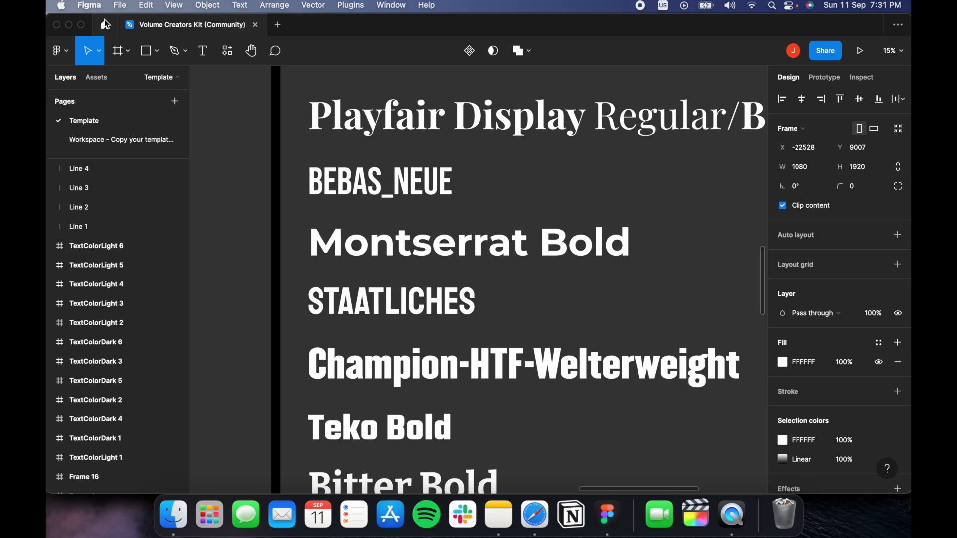
scroll(337, 187, "up", 2)
scroll(337, 188, "left", 2)
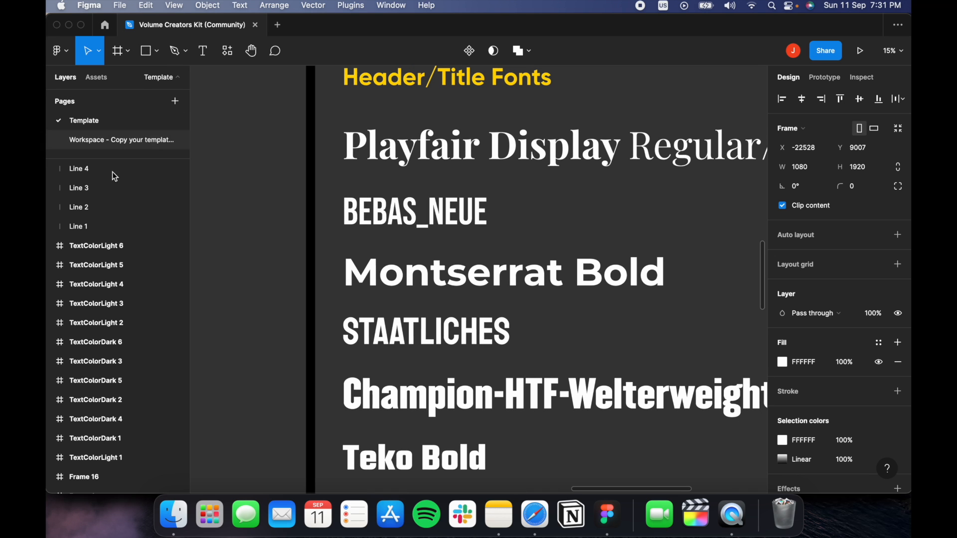
Back on the Workspace page, set the heading's font family to Staatliches.
left_click(98, 143)
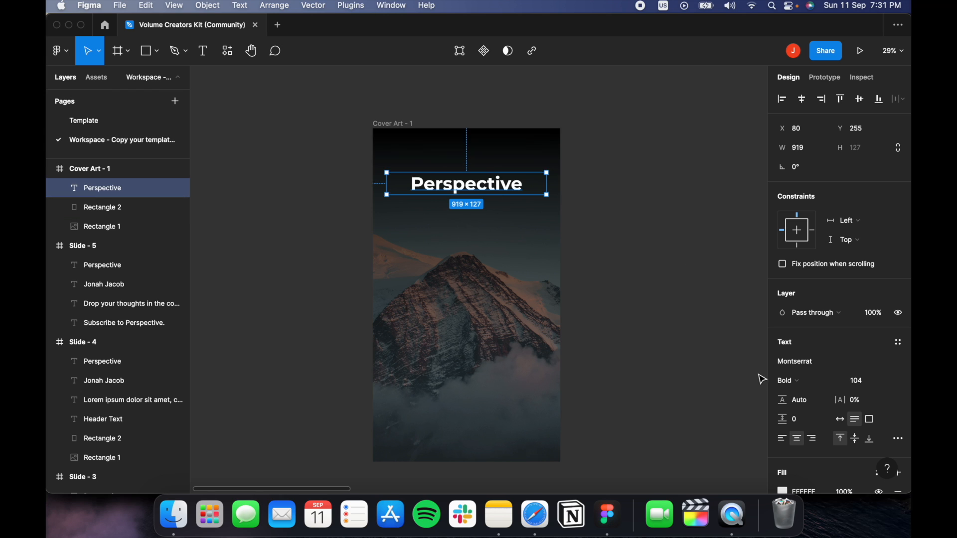
left_click(785, 361)
type("Staatliches")
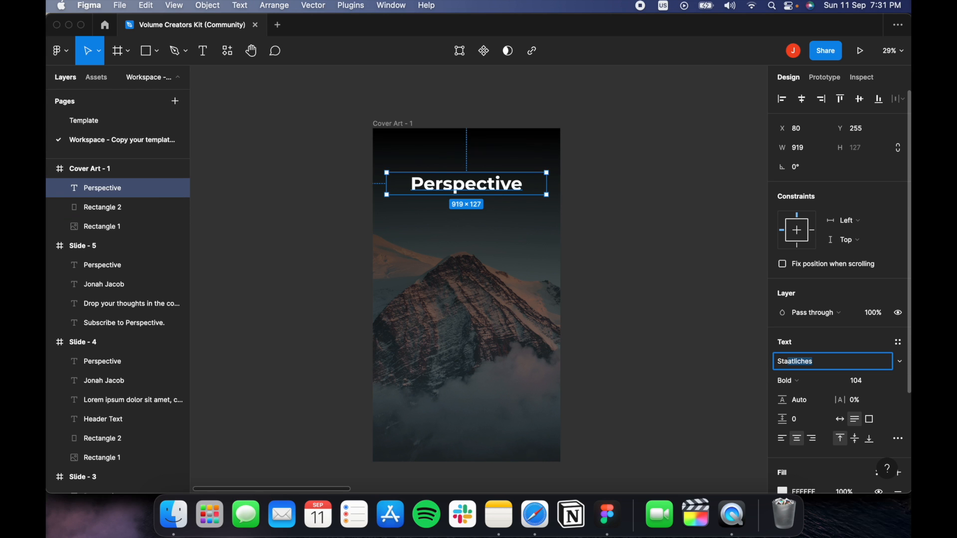
key("Return")
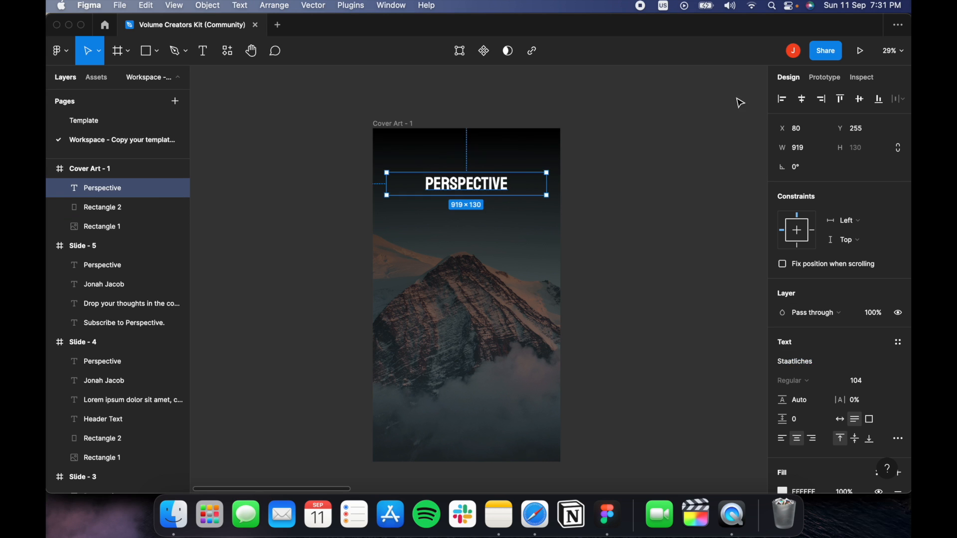
Enlarge the PERSPECTIVE heading to size 200 and position it at Y 314.
left_click(625, 203)
left_click(490, 193)
left_click_drag(489, 193, 489, 212)
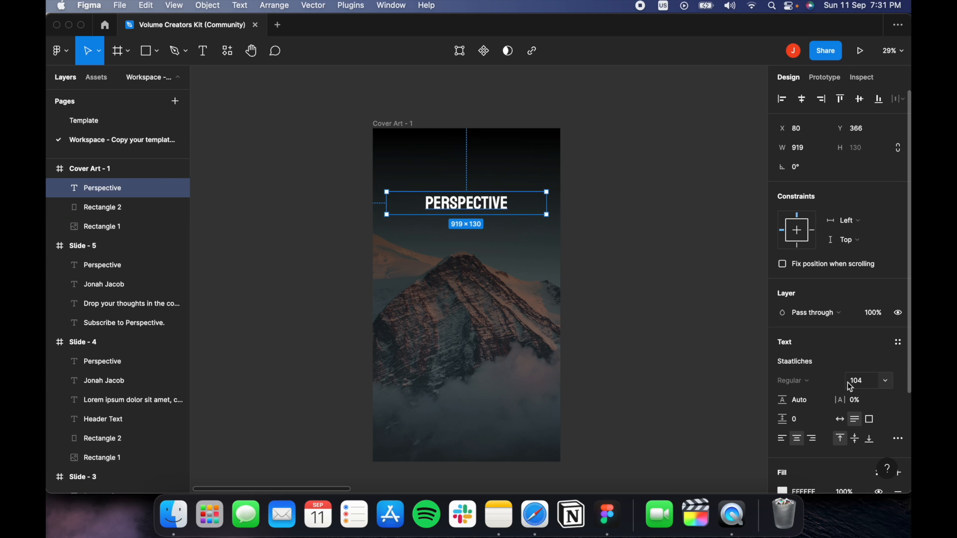
left_click_drag(849, 387, 95, 380)
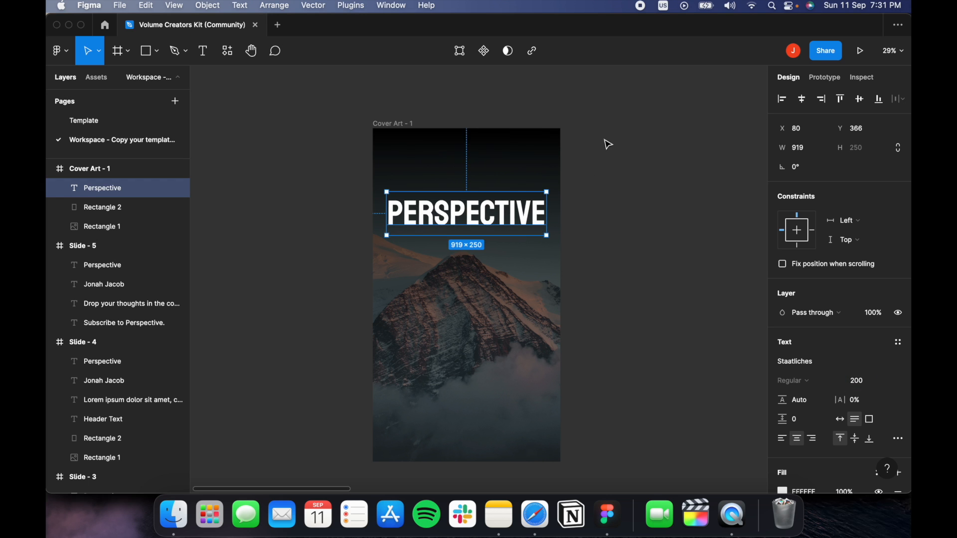
left_click(652, 203)
left_click(505, 219)
left_click_drag(505, 219, 506, 210)
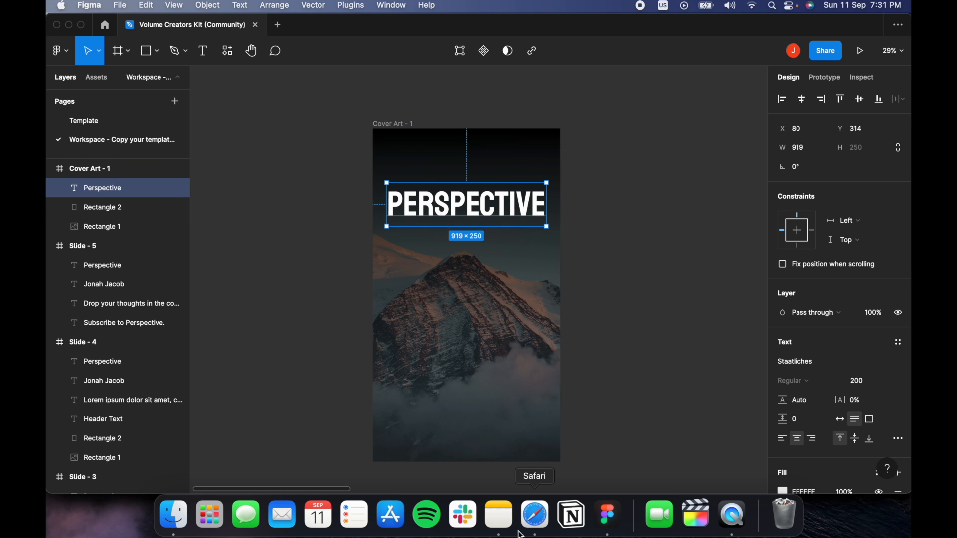
In Safari, open Unsplash's 3D Renders photo category.
left_click(534, 515)
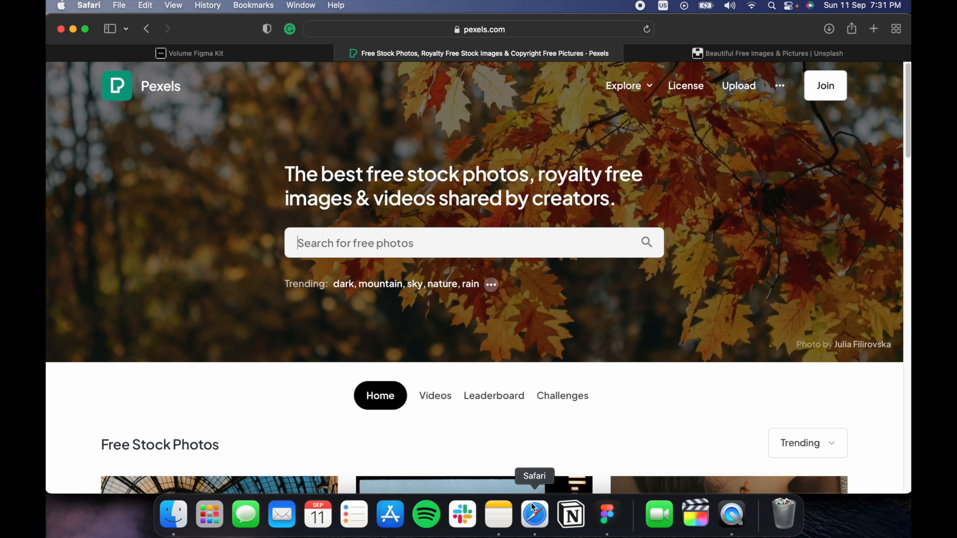
scroll(623, 298, "down", 6)
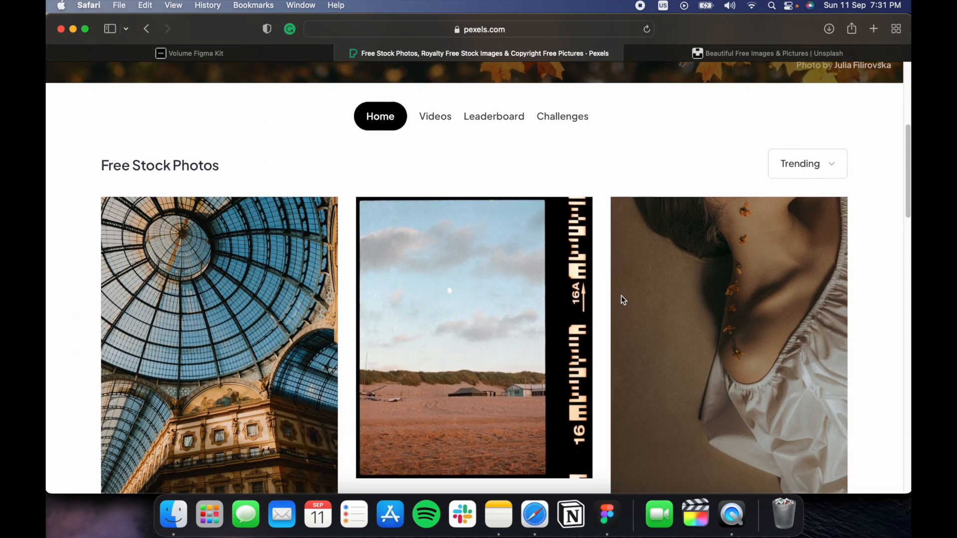
scroll(621, 295, "down", 8)
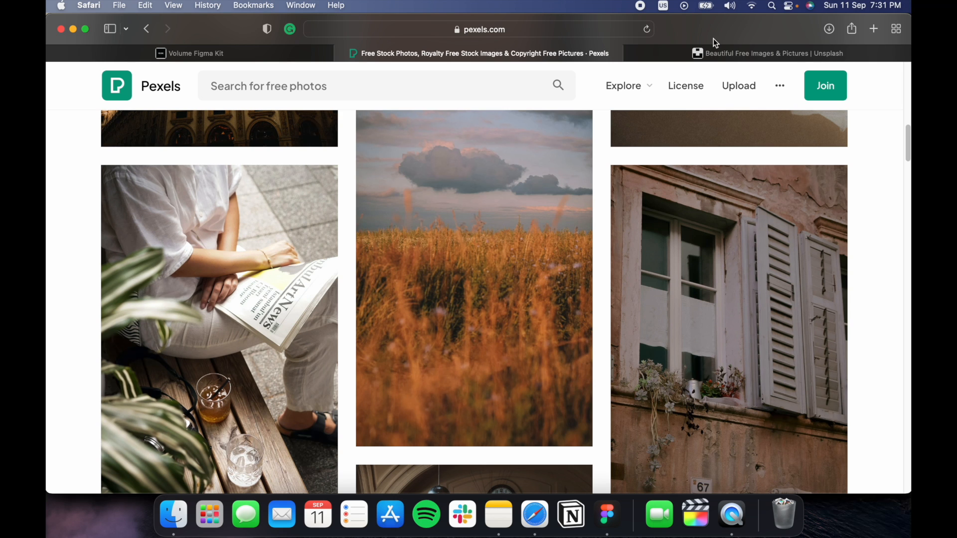
left_click(739, 56)
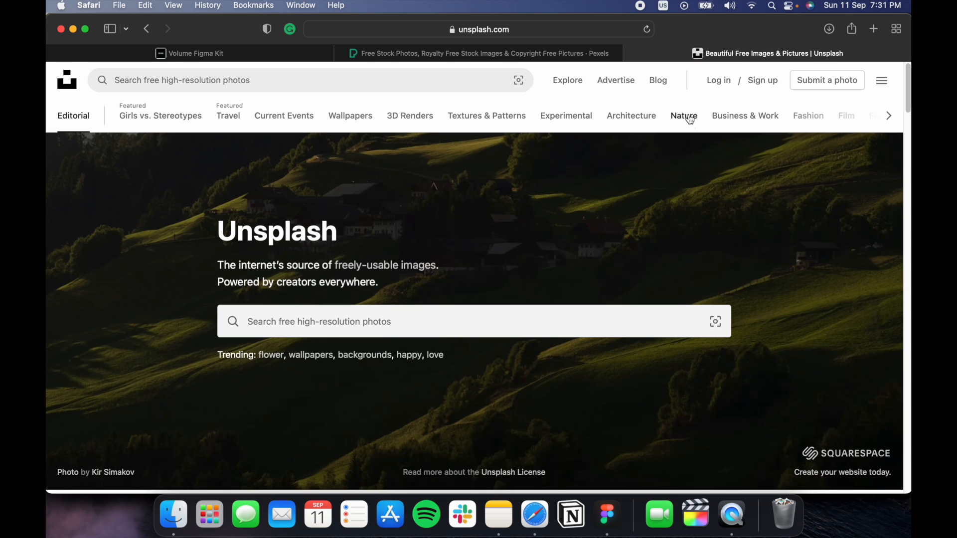
left_click(408, 118)
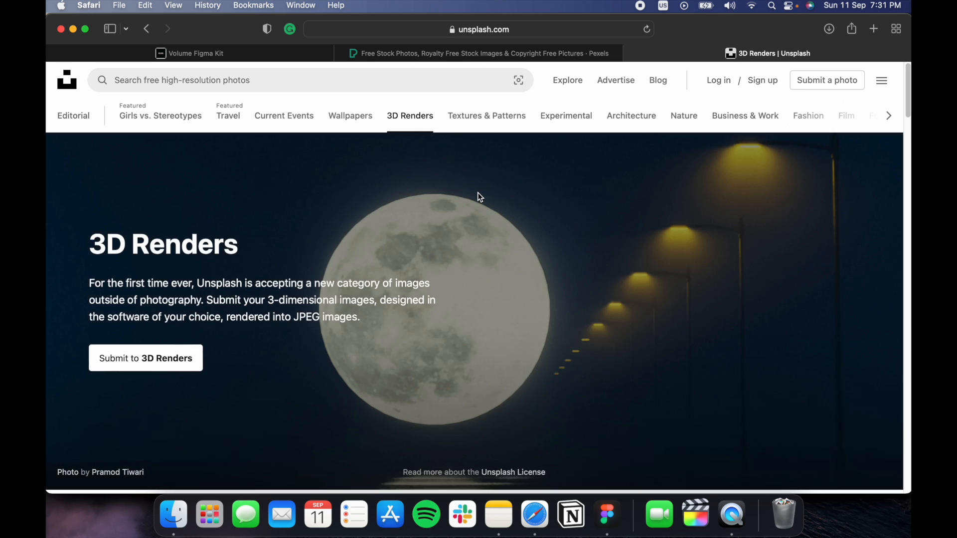
Find the orange astronaut render in 3D Renders and download it.
scroll(477, 193, "down", 5)
scroll(477, 193, "down", 10)
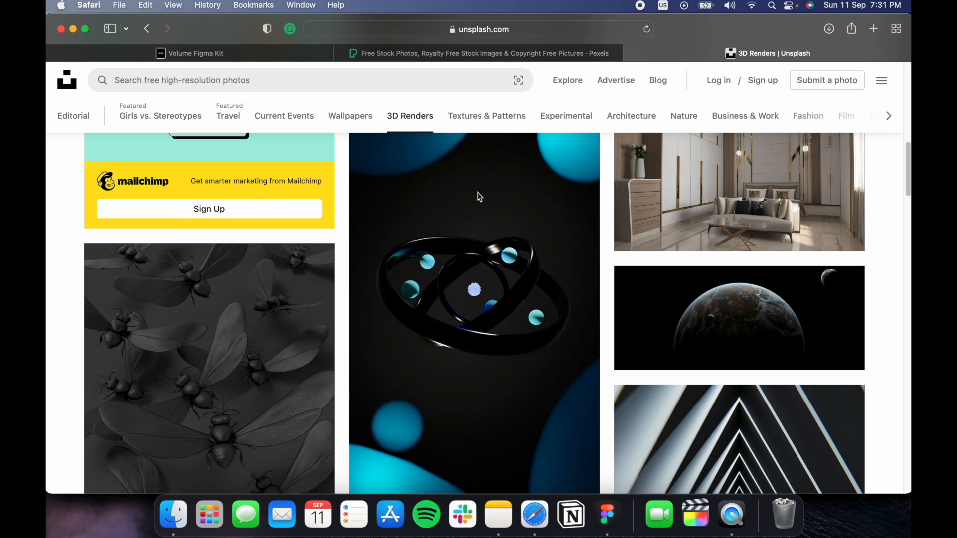
scroll(478, 192, "down", 6)
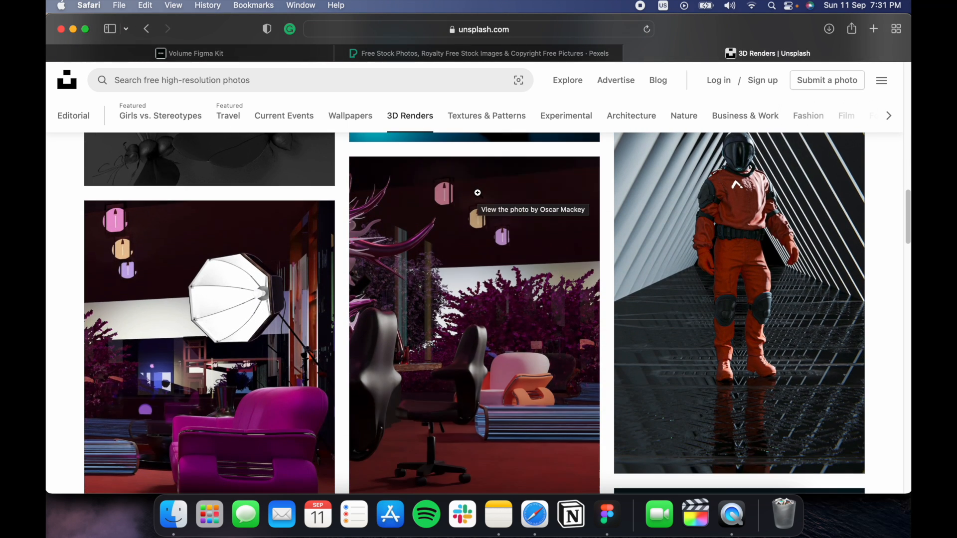
scroll(477, 192, "down", 12)
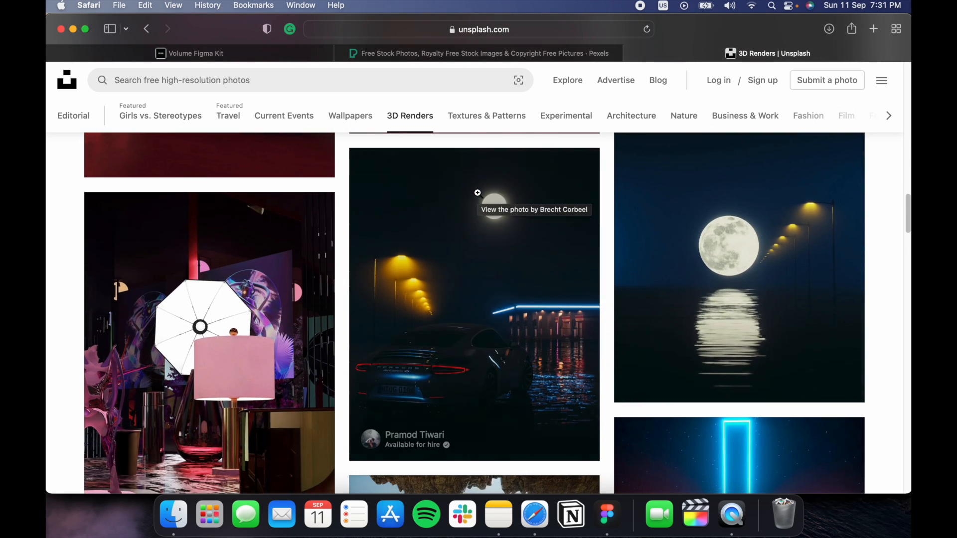
scroll(649, 286, "down", 15)
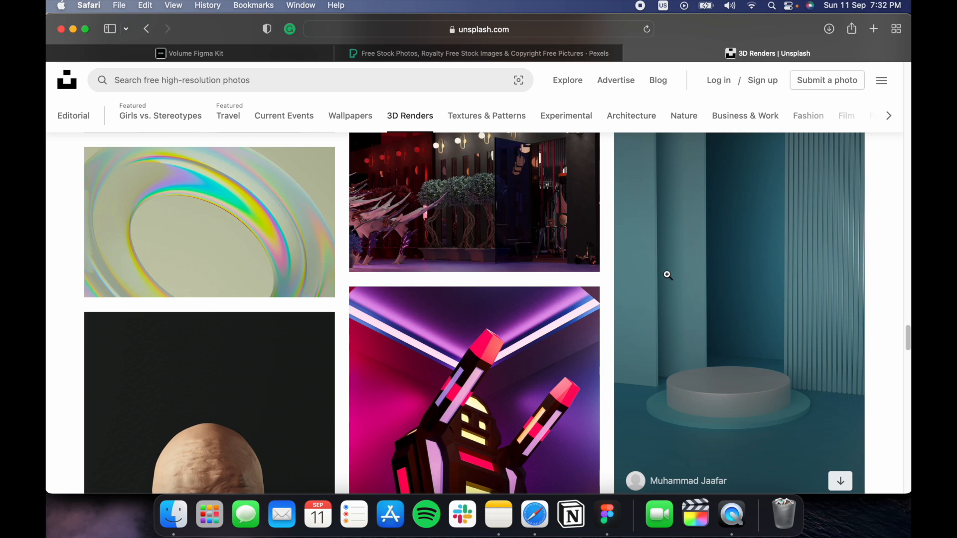
scroll(669, 274, "down", 7)
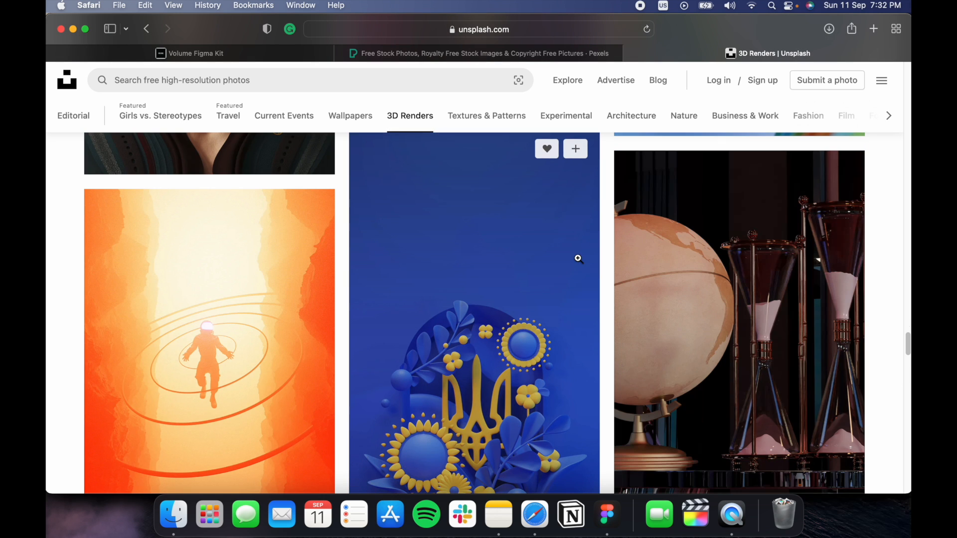
scroll(578, 259, "down", 3)
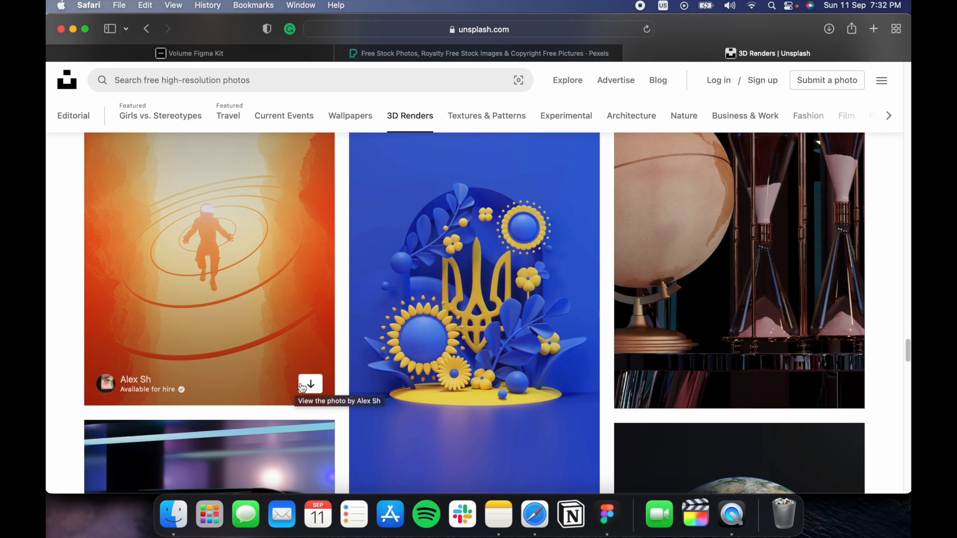
left_click(303, 386)
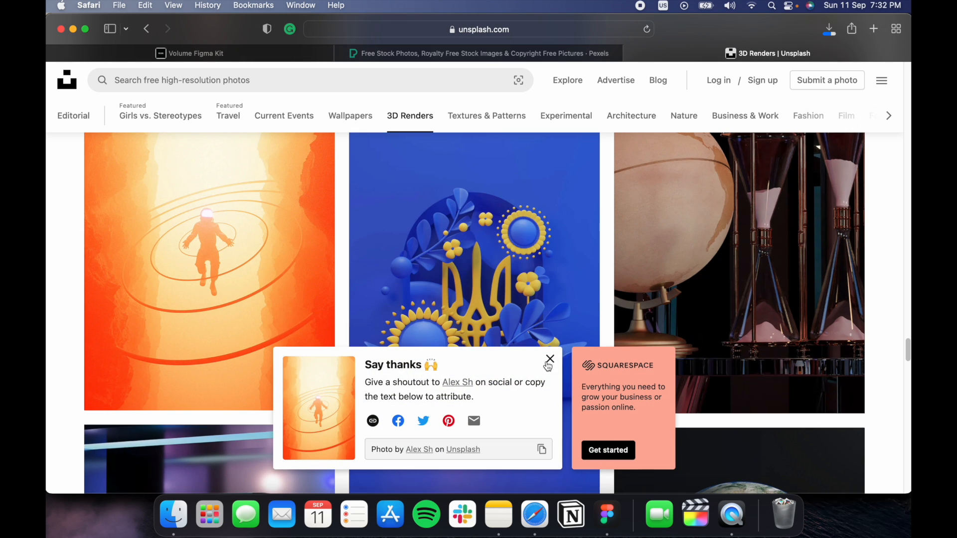
left_click(603, 533)
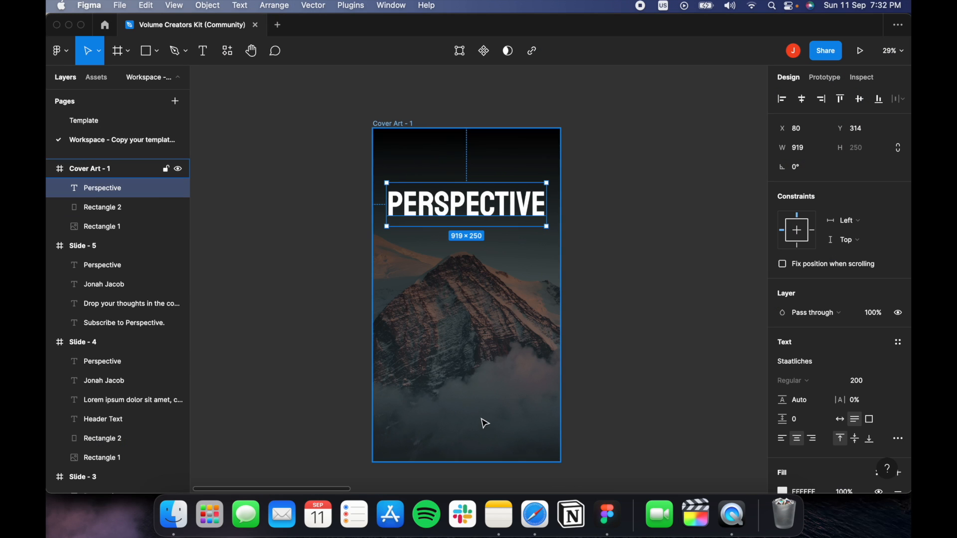
Select the Cover Art - 1 frame and open its mountain background's image-fill settings.
key("Escape")
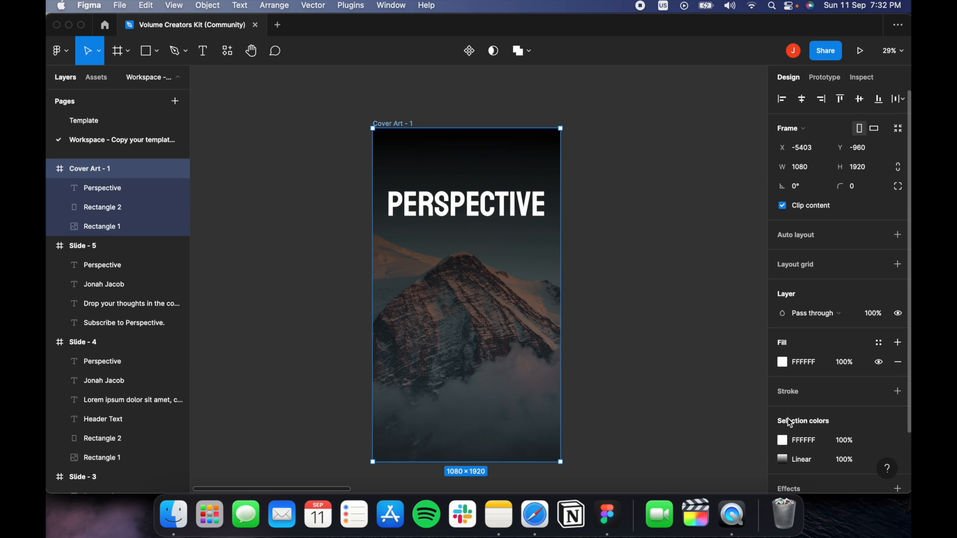
double_click(523, 423)
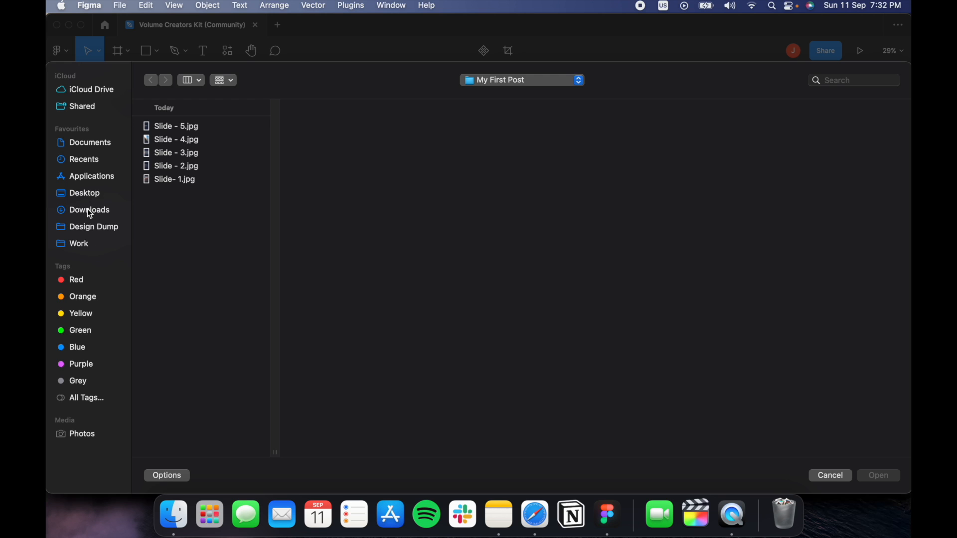
Replace the background fill with the downloaded orange astronaut jpg from Downloads.
left_click(90, 213)
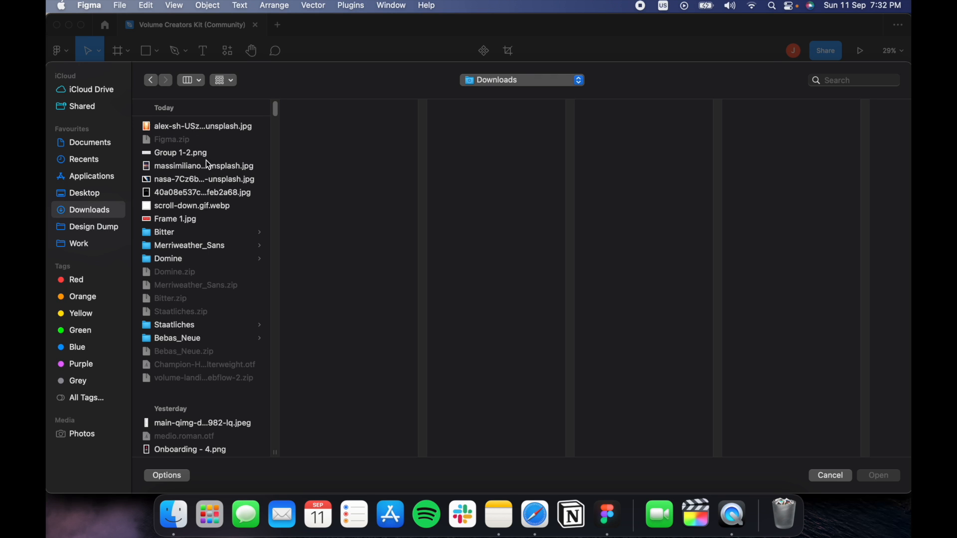
left_click(193, 126)
double_click(193, 126)
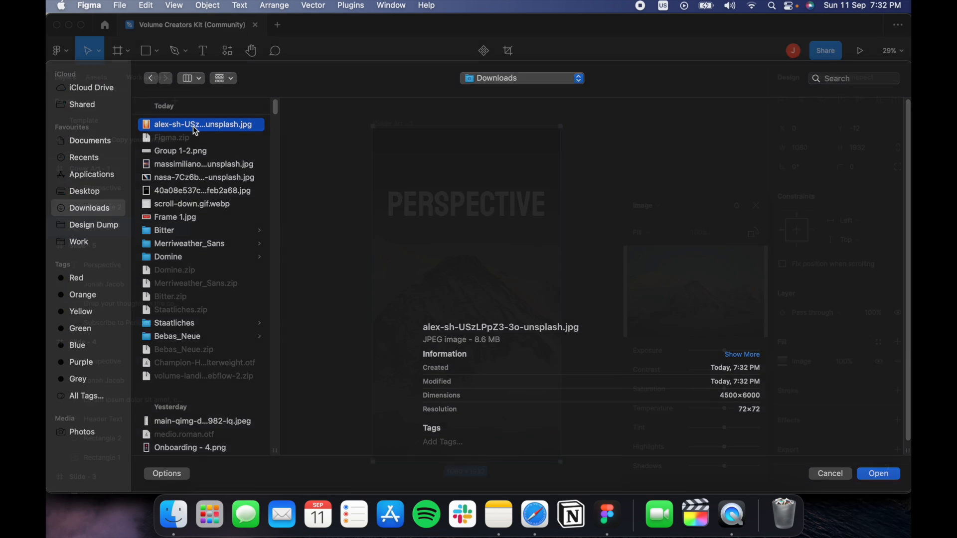
key("ctrl+z")
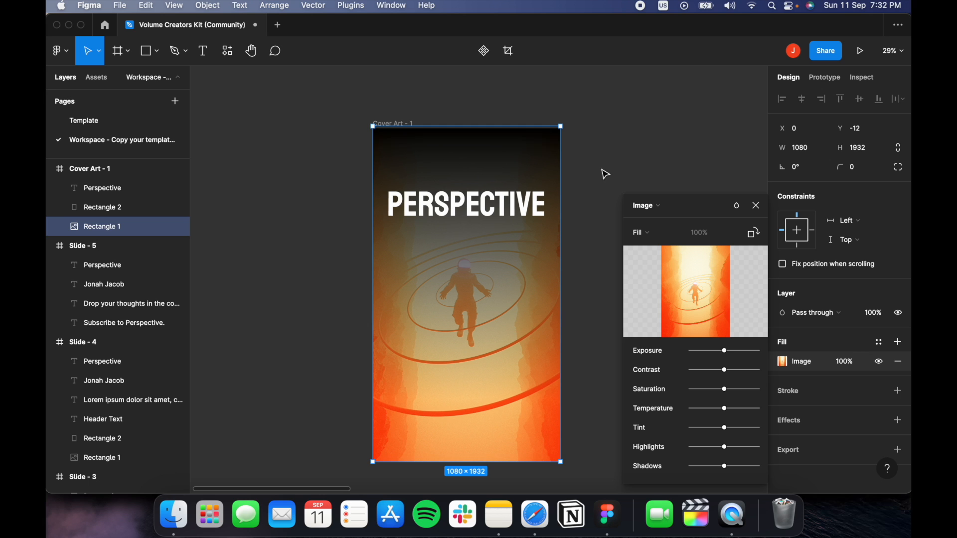
key("Escape")
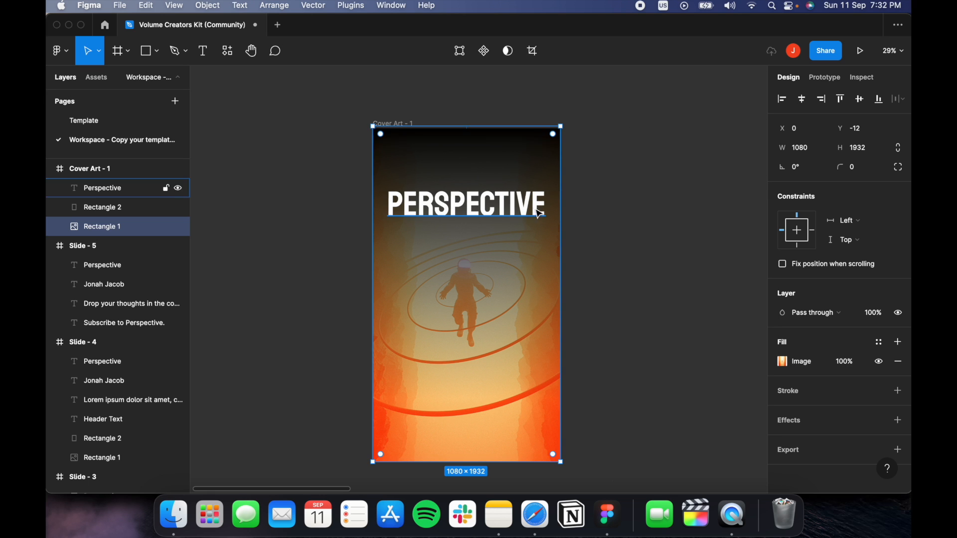
Shorten the gradient overlay to 1080×932 and move the PERSPECTIVE heading slightly higher.
left_click(515, 258)
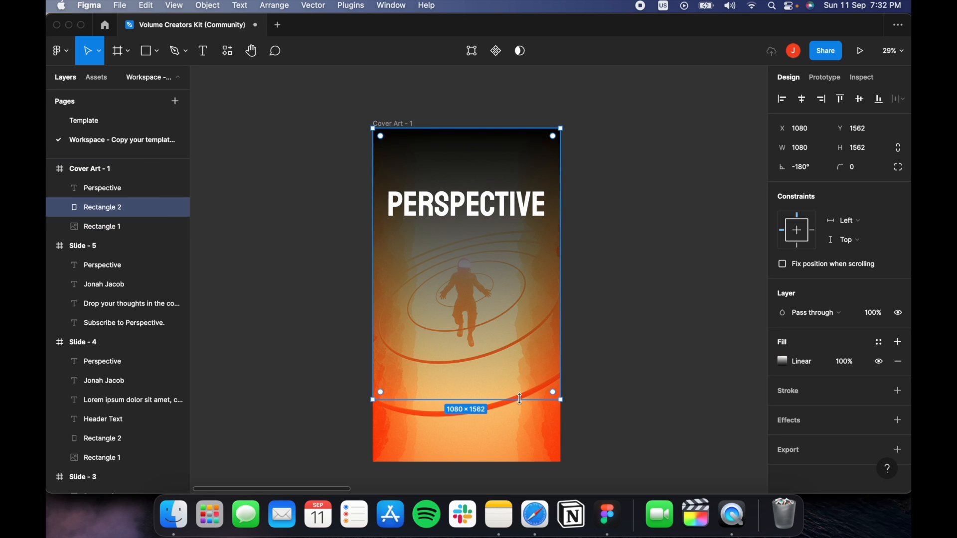
left_click_drag(522, 400, 520, 293)
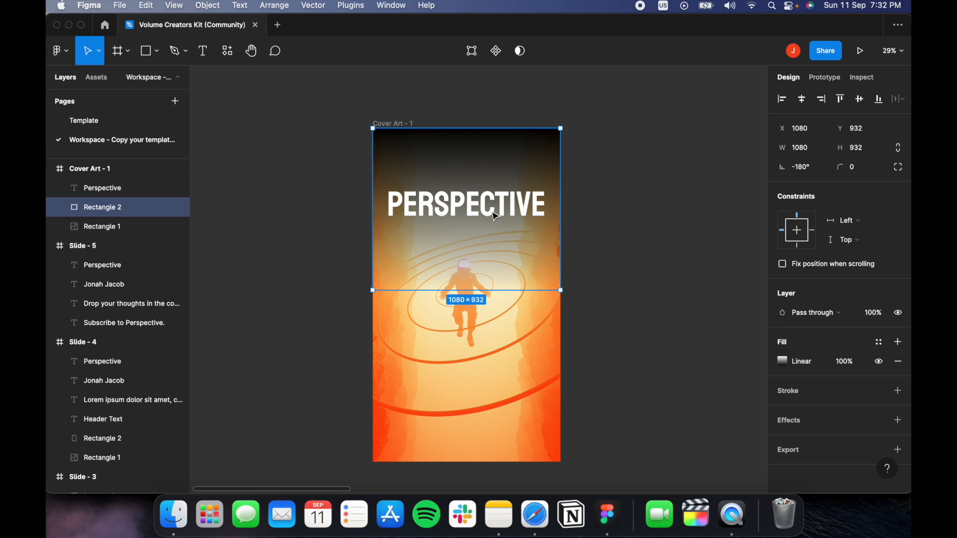
left_click(494, 215)
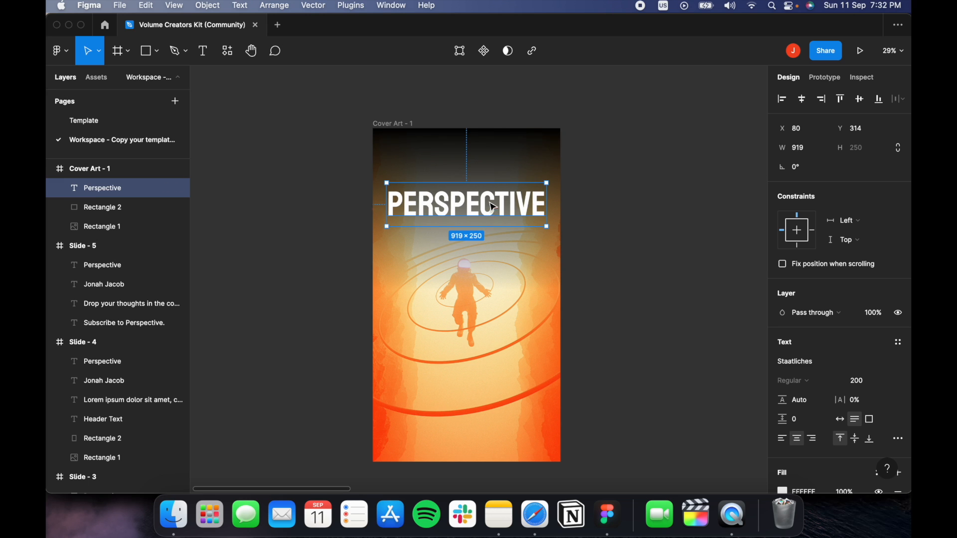
left_click_drag(494, 207, 494, 195)
left_click(644, 208)
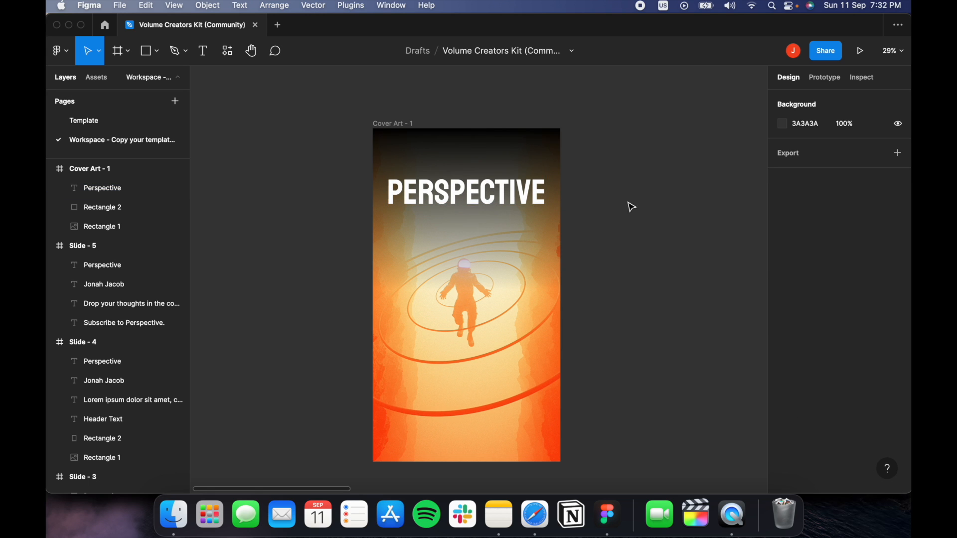
left_click(498, 188)
scroll(817, 386, "down", 3)
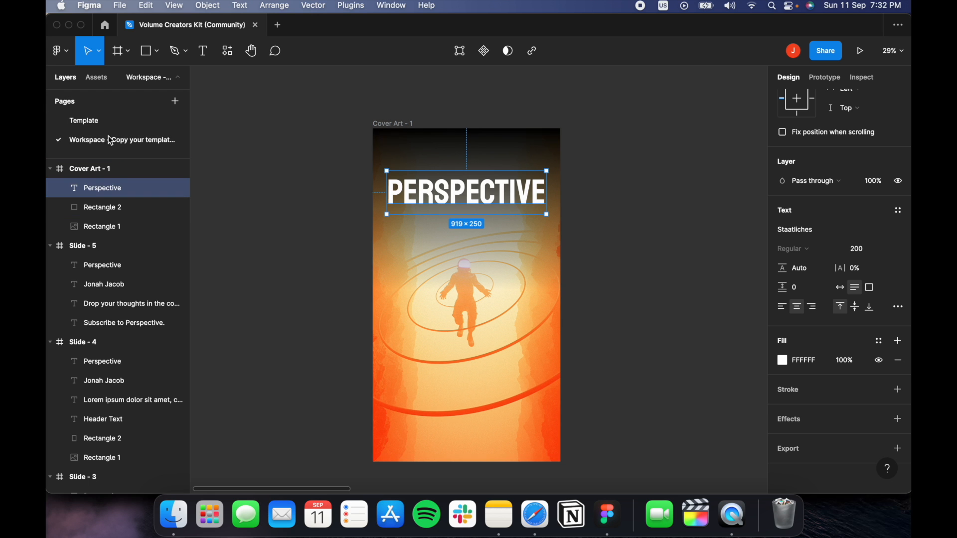
left_click(86, 121)
On the Template page, select the pale TextColorLight peach swatch to take its hex value.
scroll(222, 269, "right", 5)
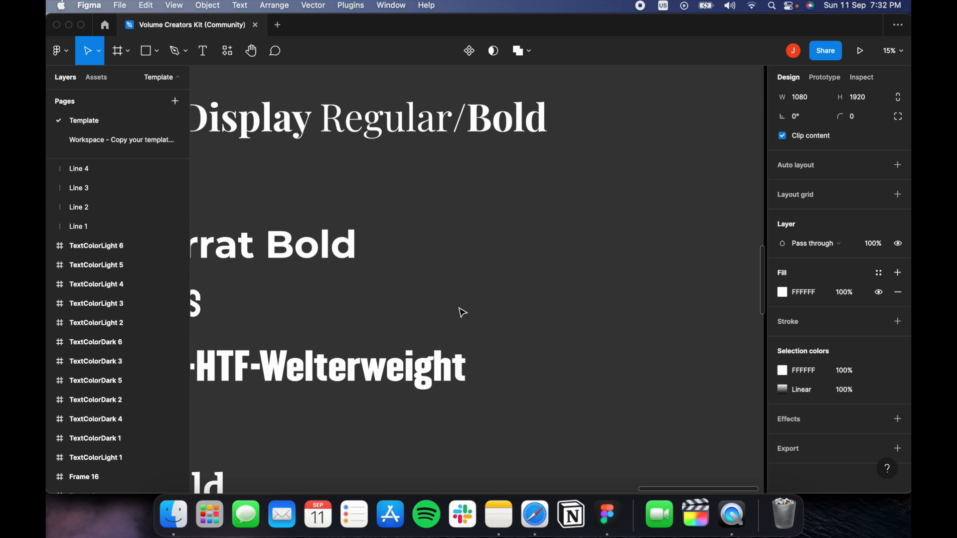
scroll(459, 312, "down", 10)
scroll(463, 324, "down", 5)
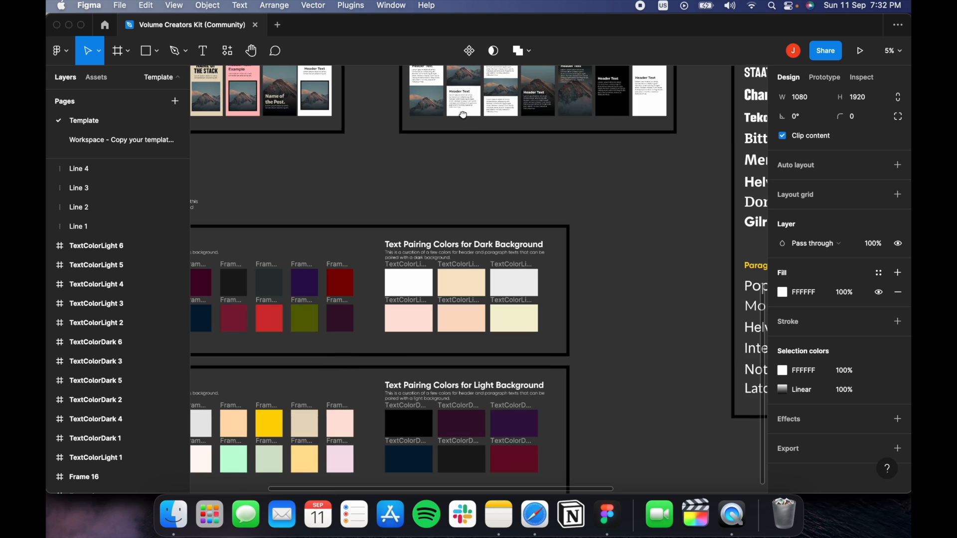
scroll(442, 333, "up", 8)
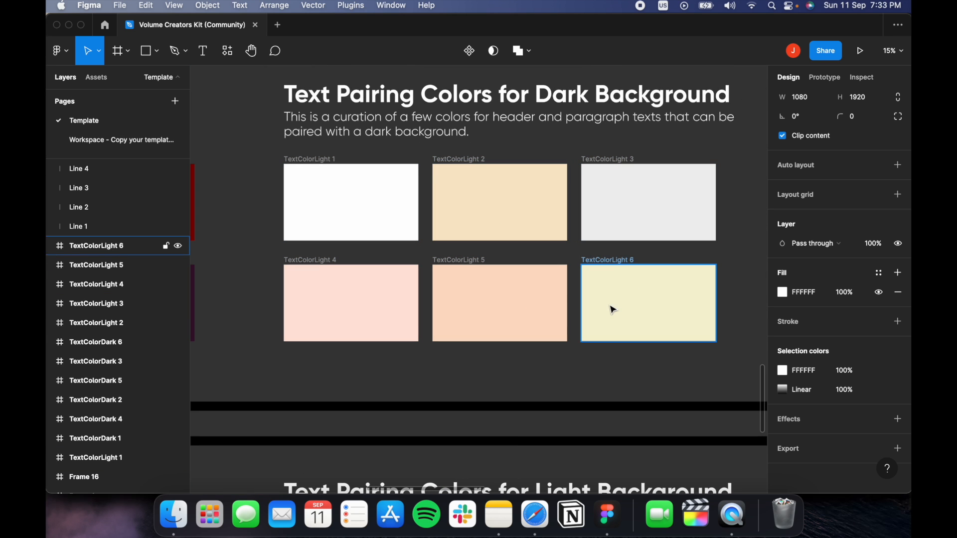
left_click(524, 331)
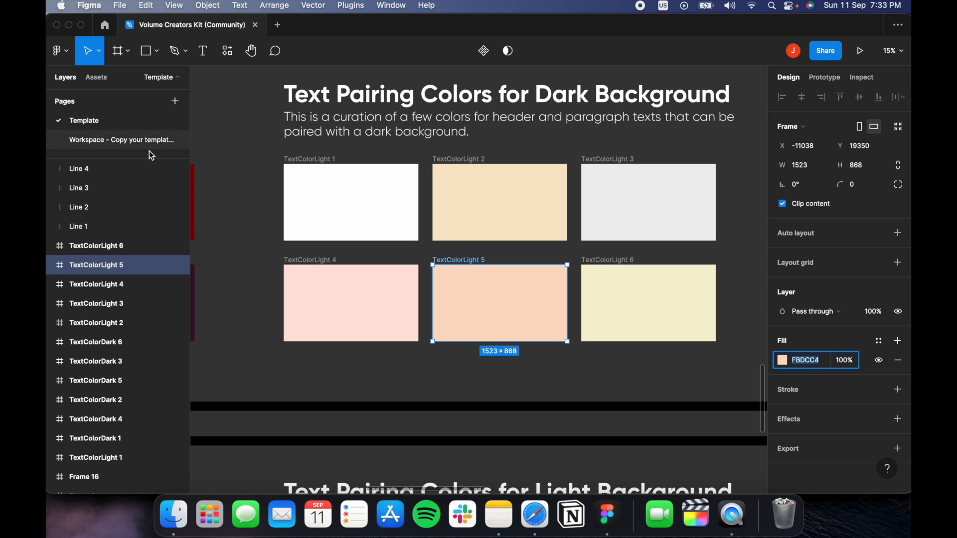
On the Workspace page, set the PERSPECTIVE heading's fill to peach FBDCC4.
left_click(125, 142)
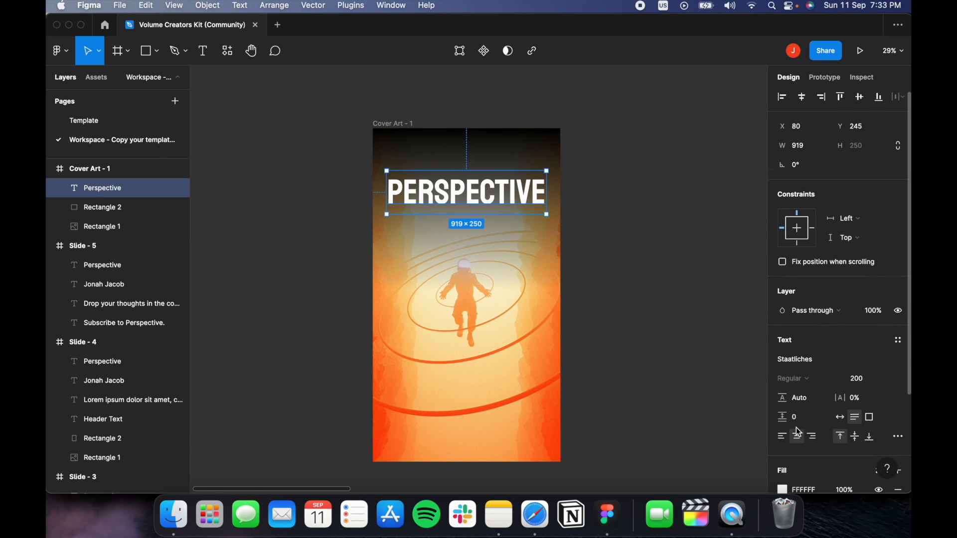
scroll(796, 422, "down", 3)
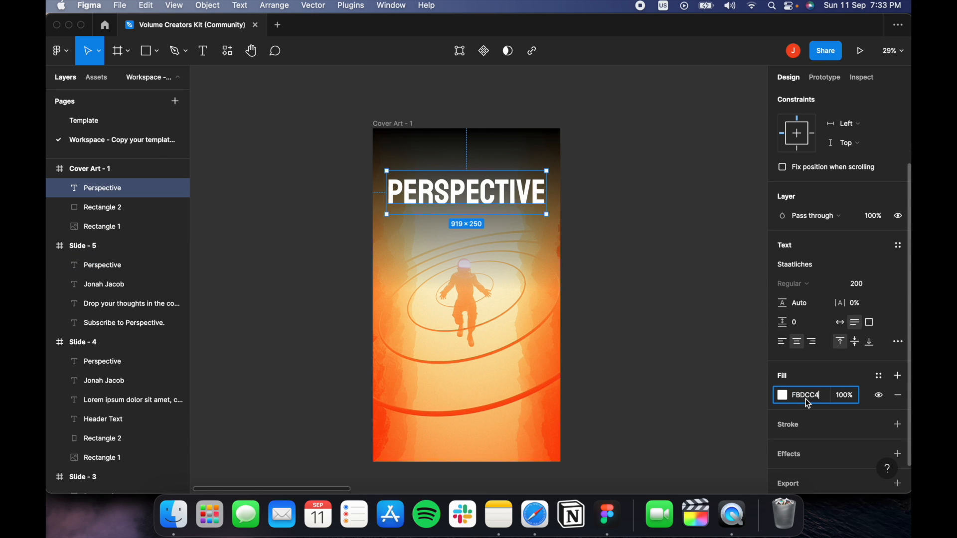
type("FBDCCA")
key("Return")
left_click(690, 252)
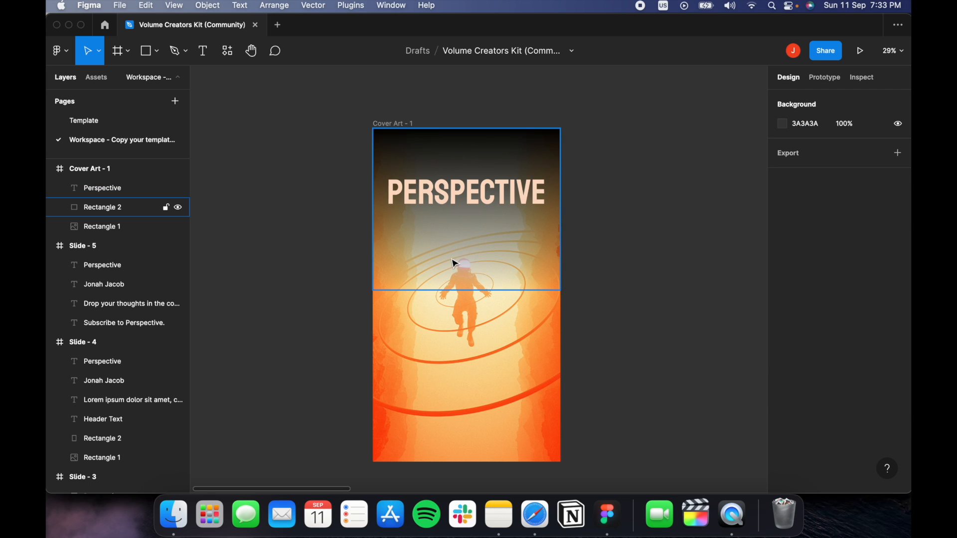
Scale the astronaut image up to about 1431×2560 and shift it upward to X -176, Y -216.
left_click(493, 357)
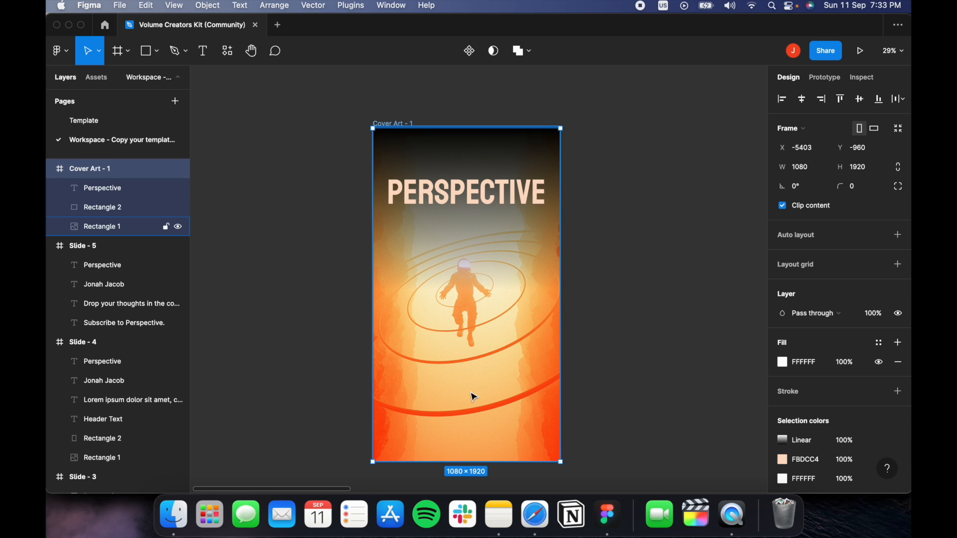
left_click(453, 374)
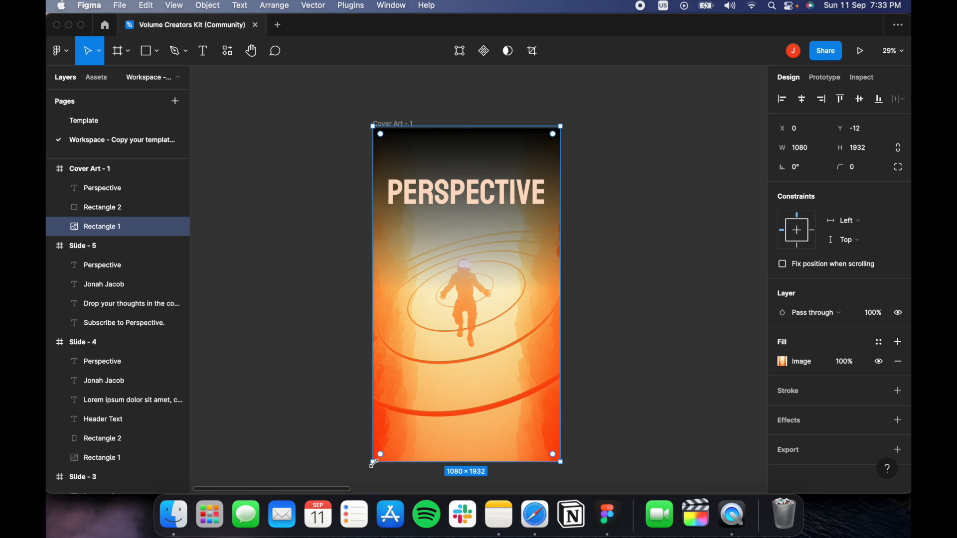
double_click(470, 396)
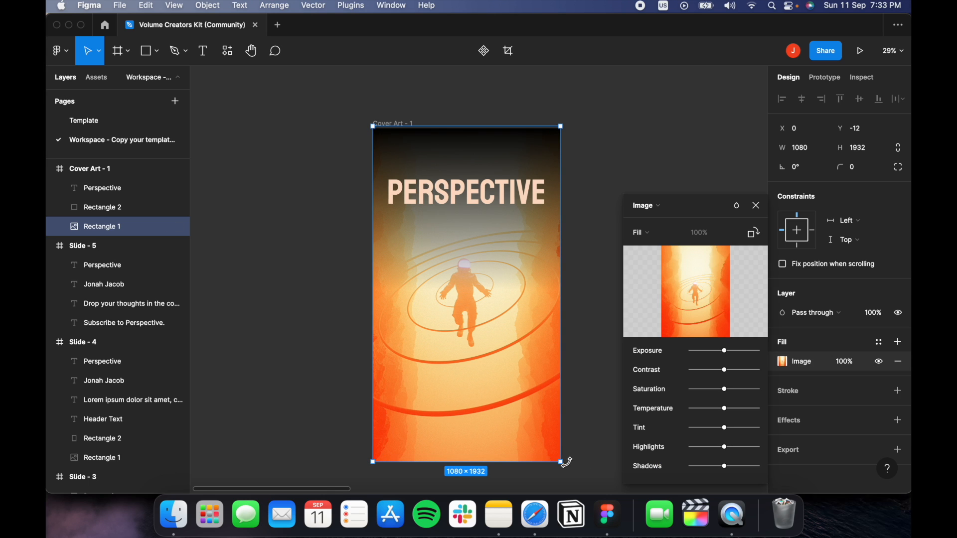
mouse_move(563, 461)
left_mouse_down()
mouse_move(596, 491)
mouse_move(551, 419)
mouse_move(576, 452)
left_mouse_up()
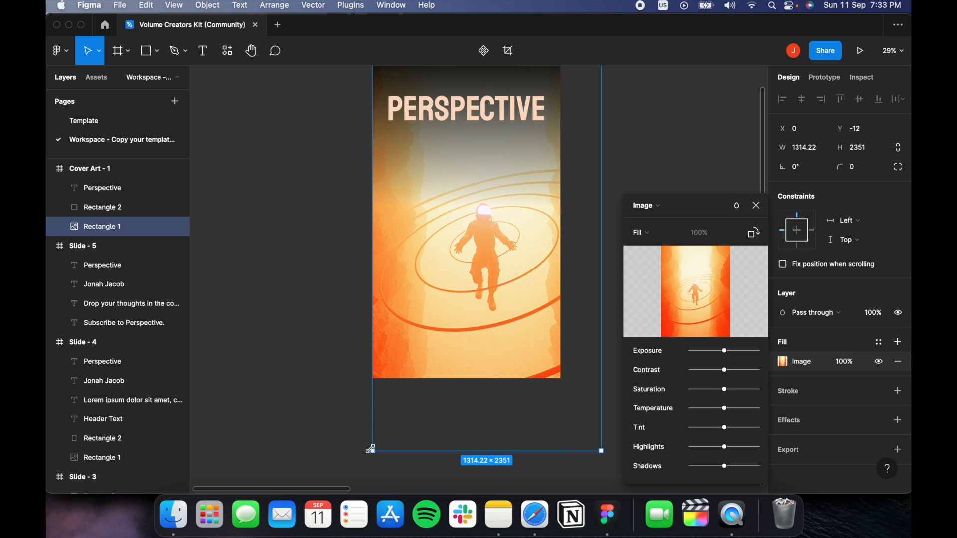
left_click_drag(360, 463, 352, 435)
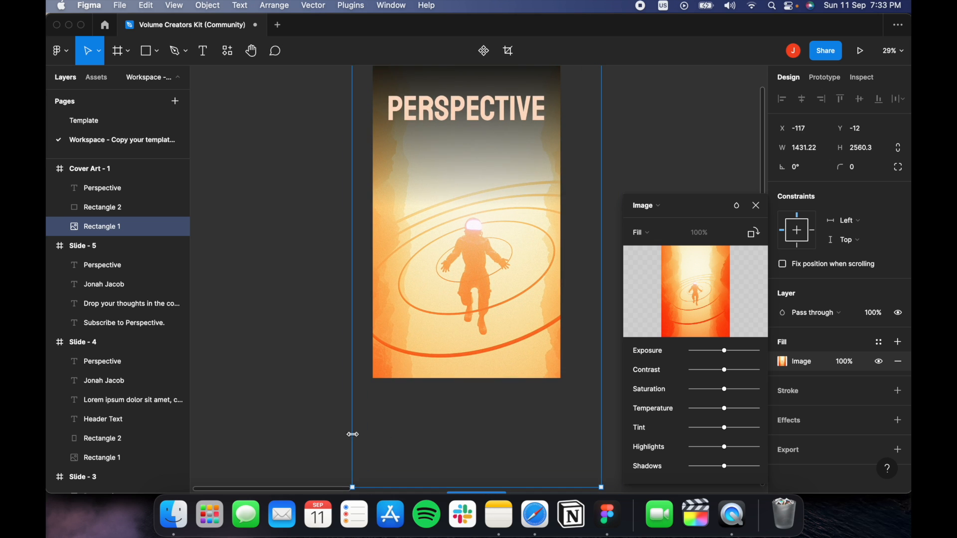
left_click_drag(484, 352, 476, 317)
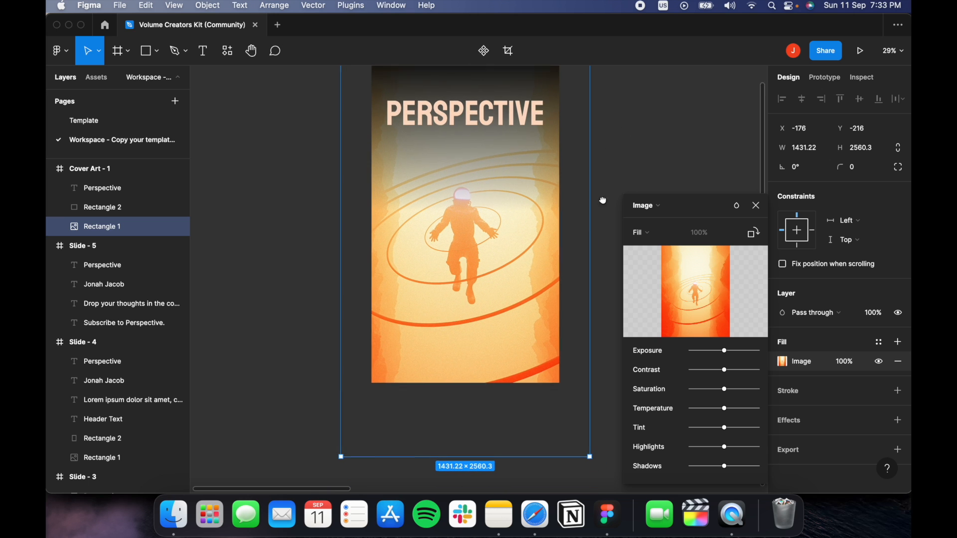
scroll(598, 210, "up", 5)
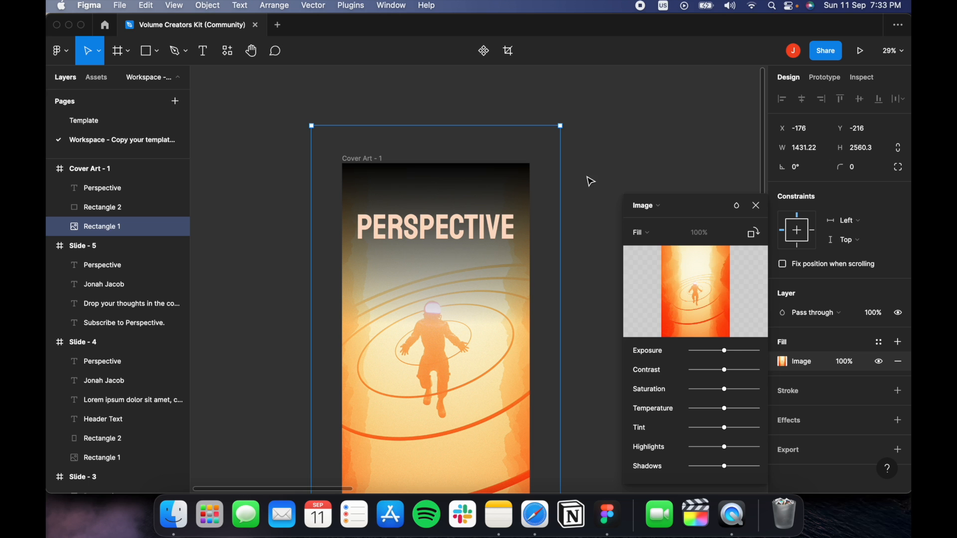
Stretch the Rectangle 2 gradient overlay down to 1080×1355 so it shades the astronaut.
left_click(591, 181)
left_click(608, 182)
left_click(455, 185)
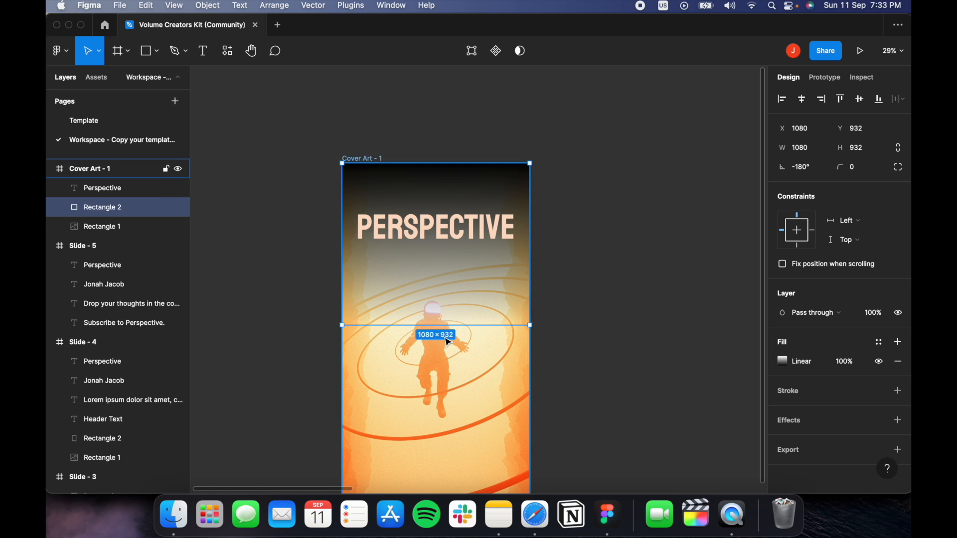
left_click_drag(447, 327, 453, 400)
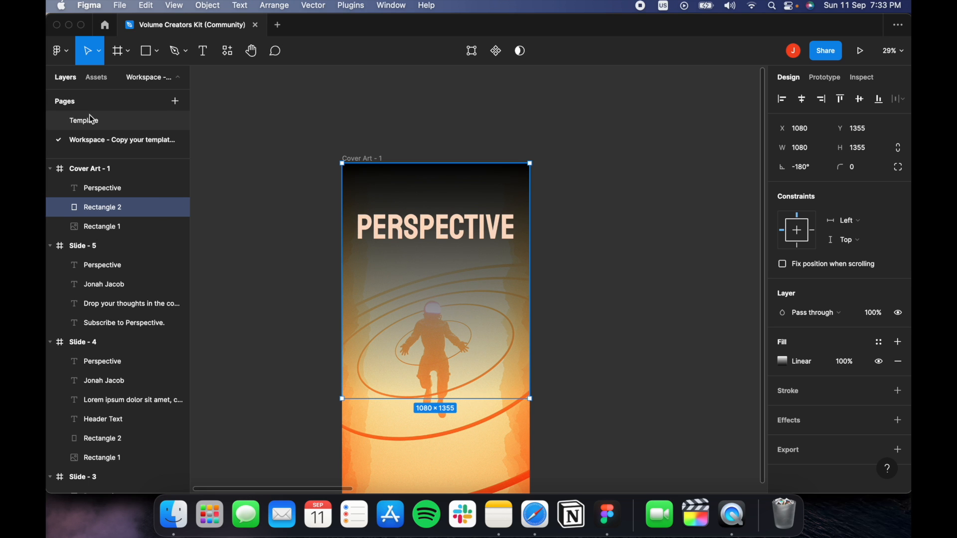
left_click(604, 294)
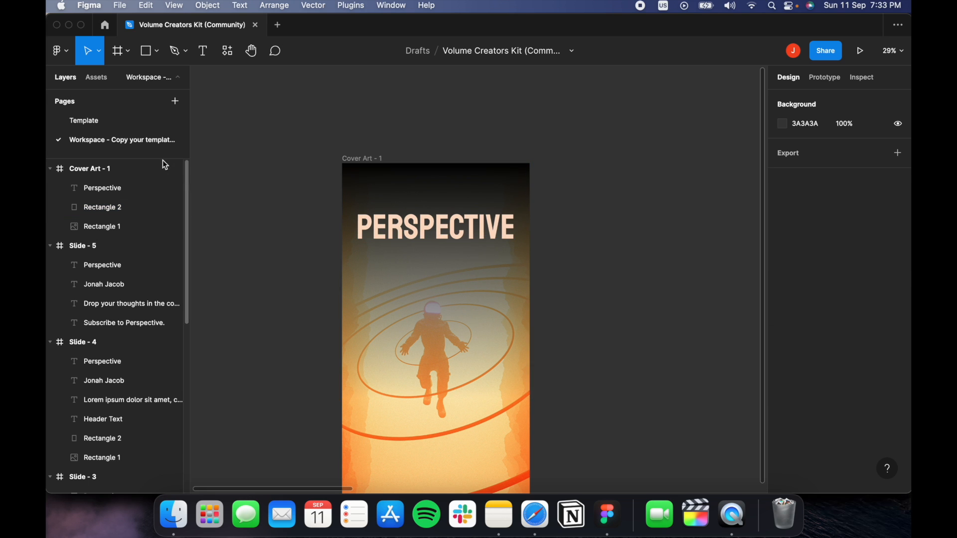
left_click(79, 123)
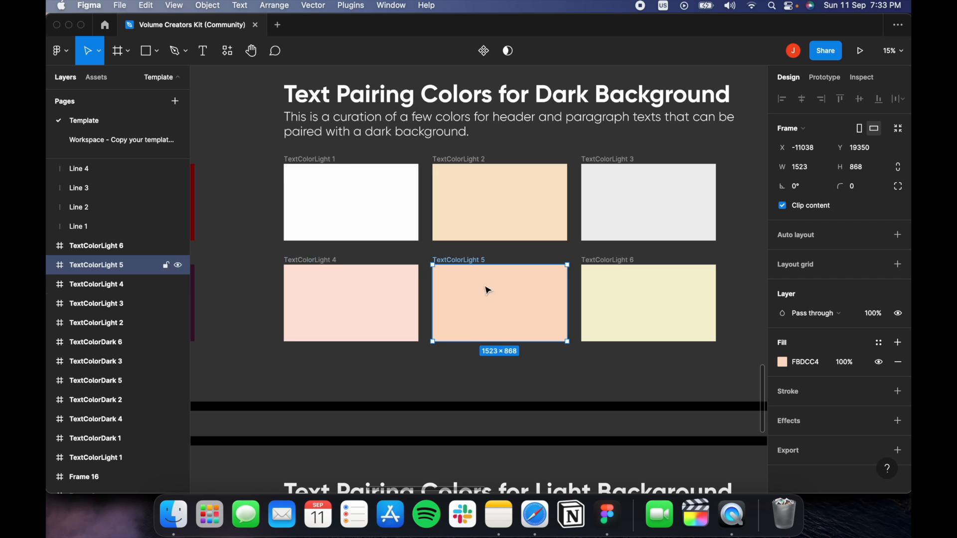
scroll(330, 190, "left", 6)
scroll(330, 190, "up", 10)
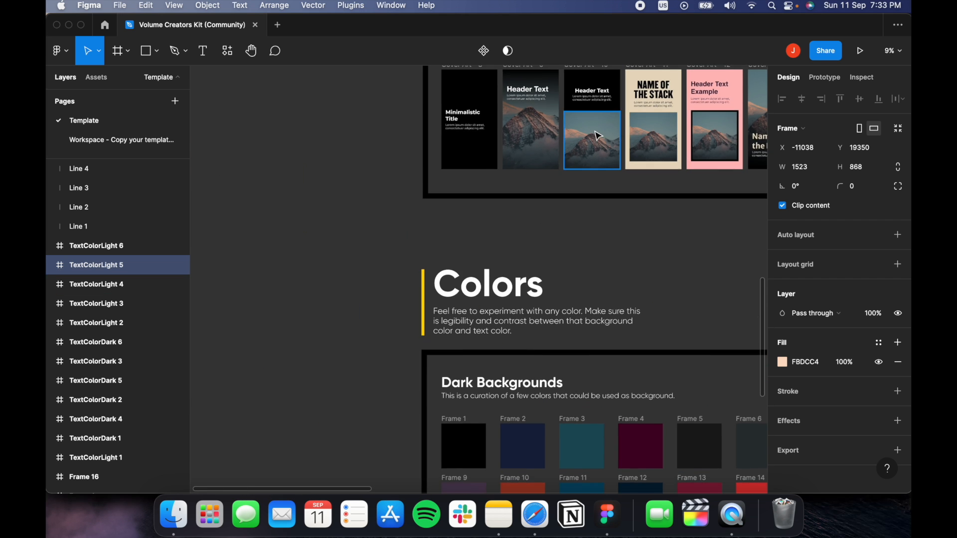
scroll(475, 211, "up", 5)
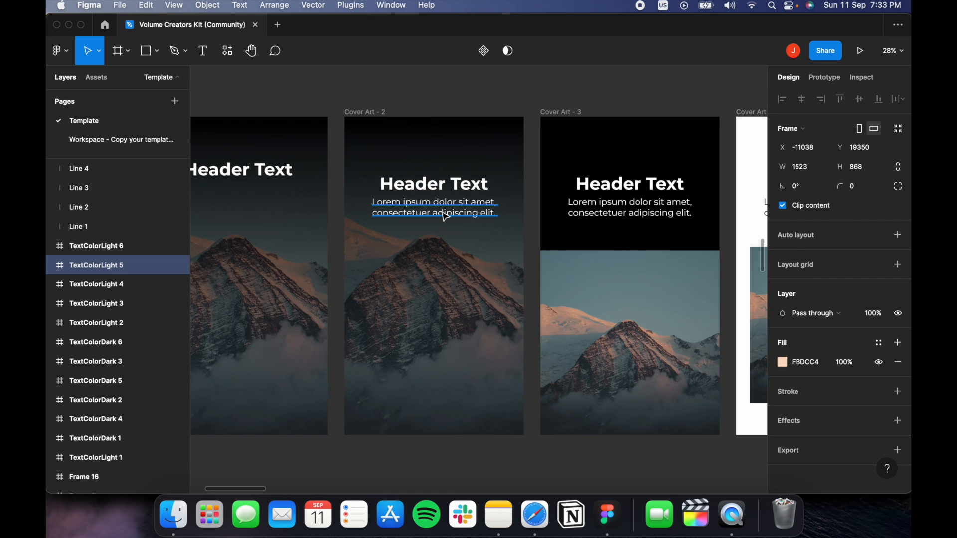
left_click(444, 217)
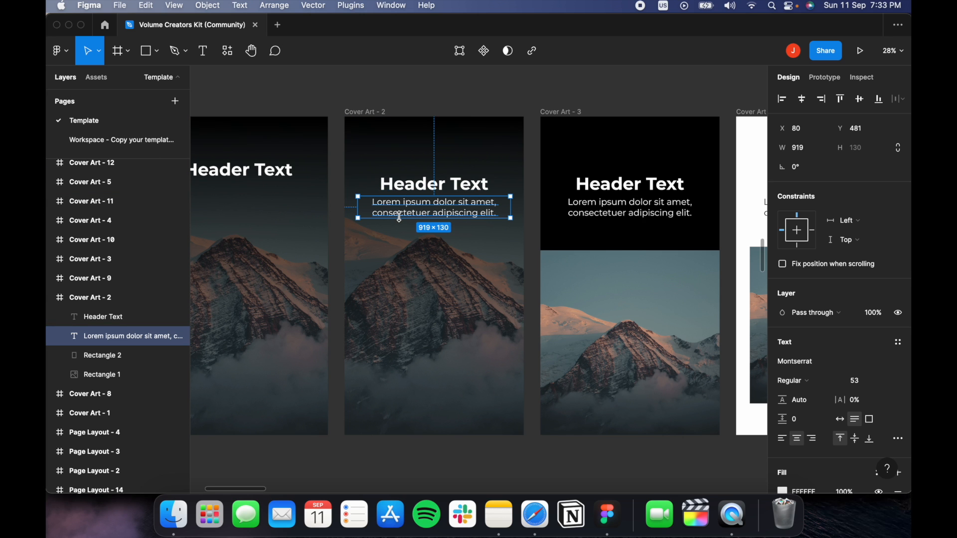
left_click(150, 141)
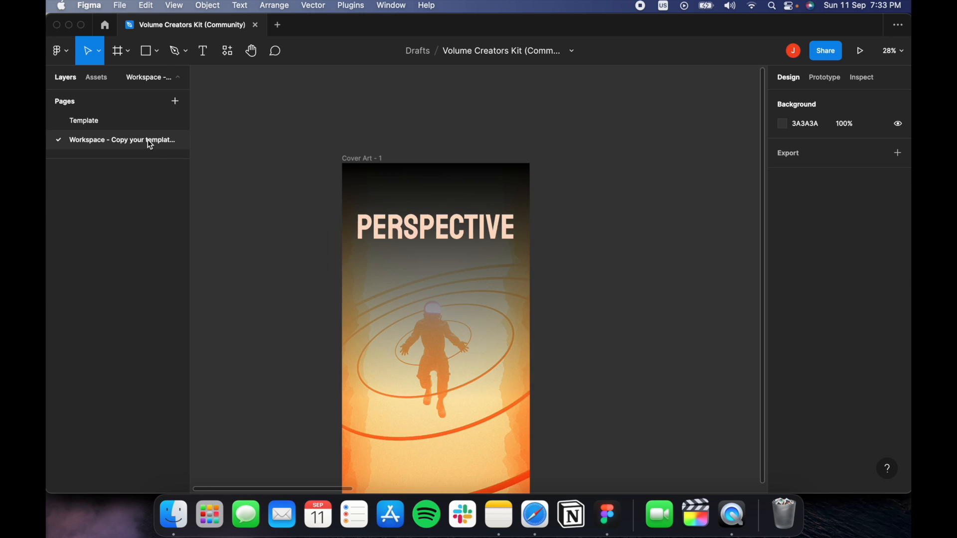
Paste the Montserrat 53 'Lorem ipsum dolor sit amet' subtitle into Cover Art - 1 beneath PERSPECTIVE.
left_click(377, 159)
scroll(434, 134, "down", 1)
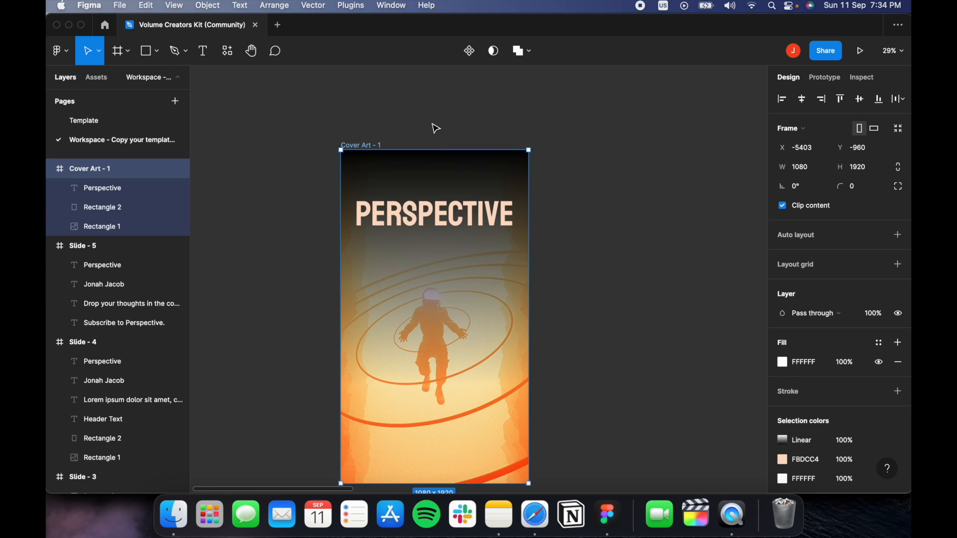
type("Lorem ipsum dolor sit amet, consectetuer adipiscing elit.")
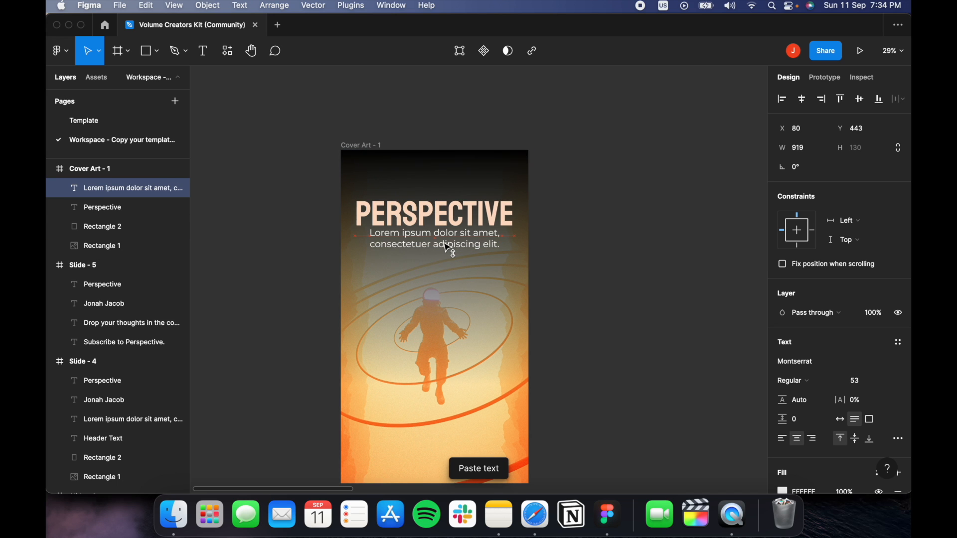
left_click_drag(447, 253, 447, 251)
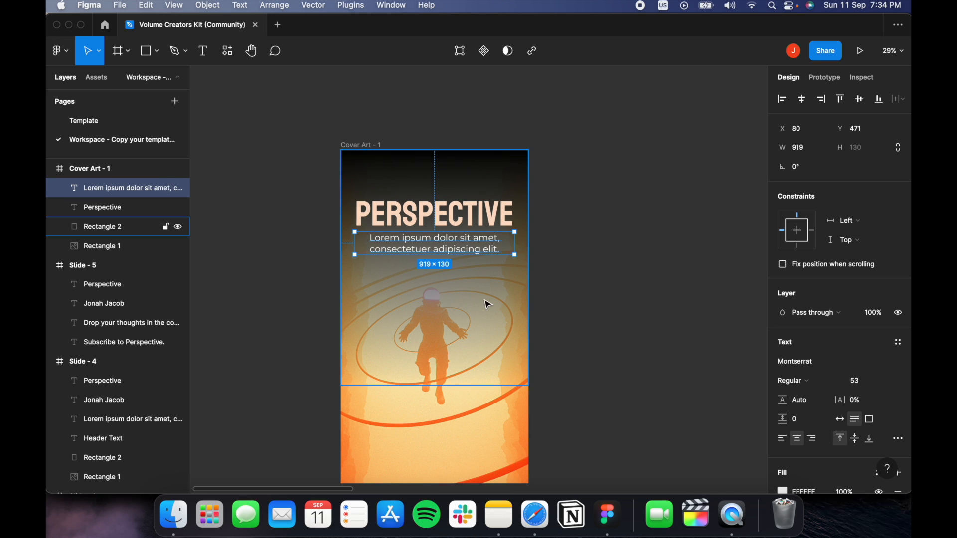
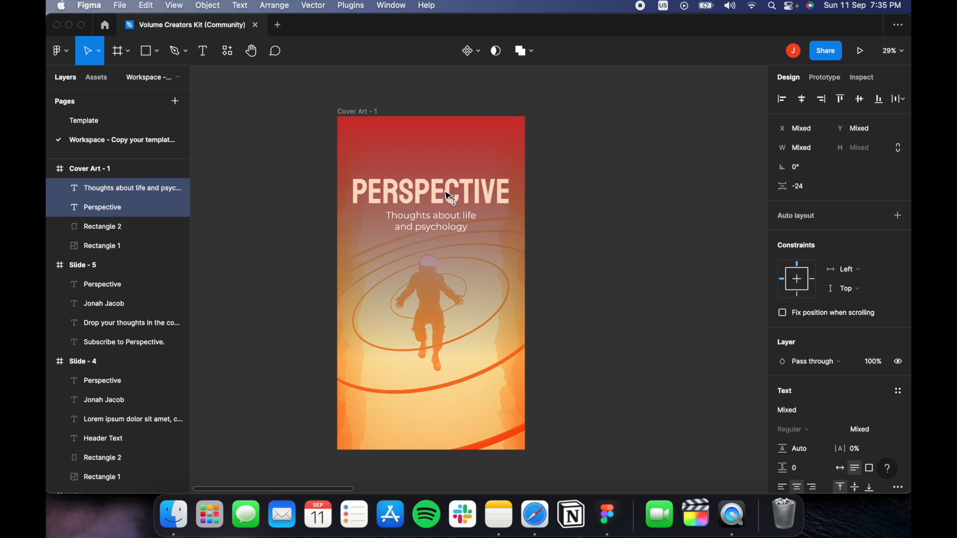
Recentre the cover and select the 'Thoughts about life and psychology' subtitle text.
left_click(573, 171)
left_click_drag(642, 196, 559, 190)
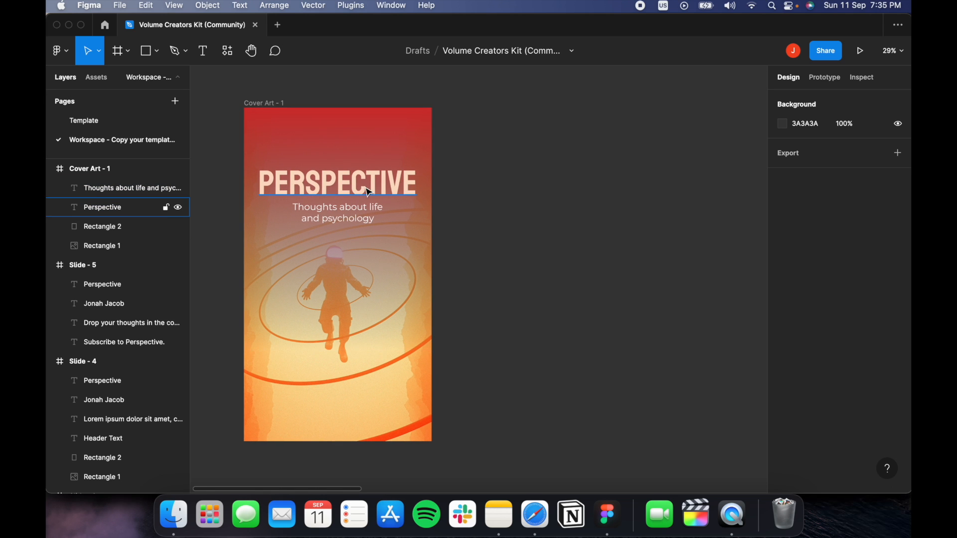
left_click_drag(325, 143, 446, 222)
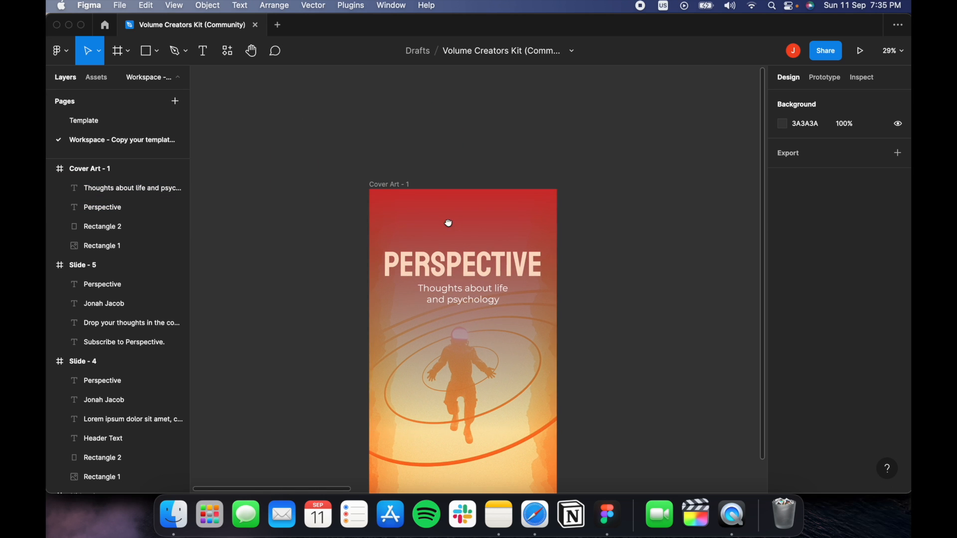
left_click(488, 298)
Paste a copy of the subtitle at the cover's top and retype it as the author's name.
key("super+v")
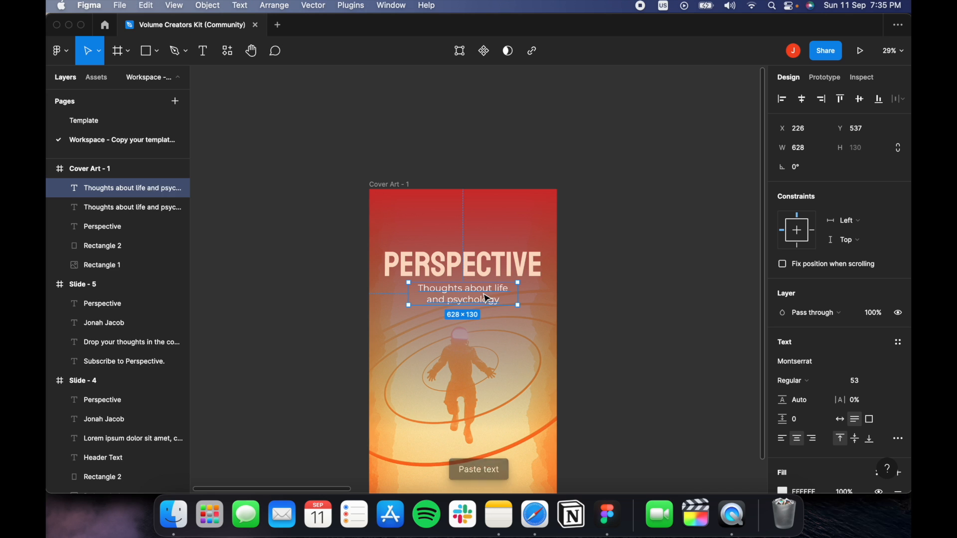
left_click_drag(487, 298, 493, 219)
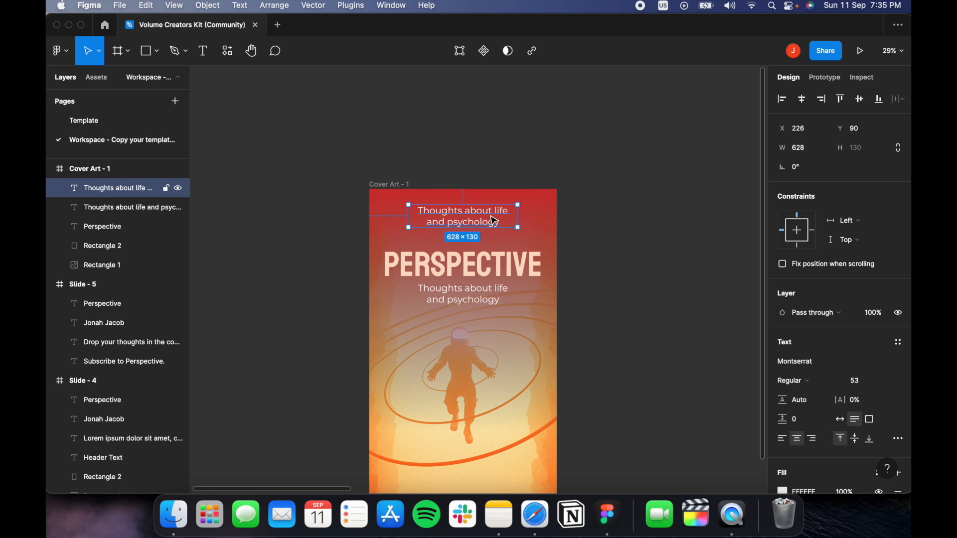
double_click(467, 220)
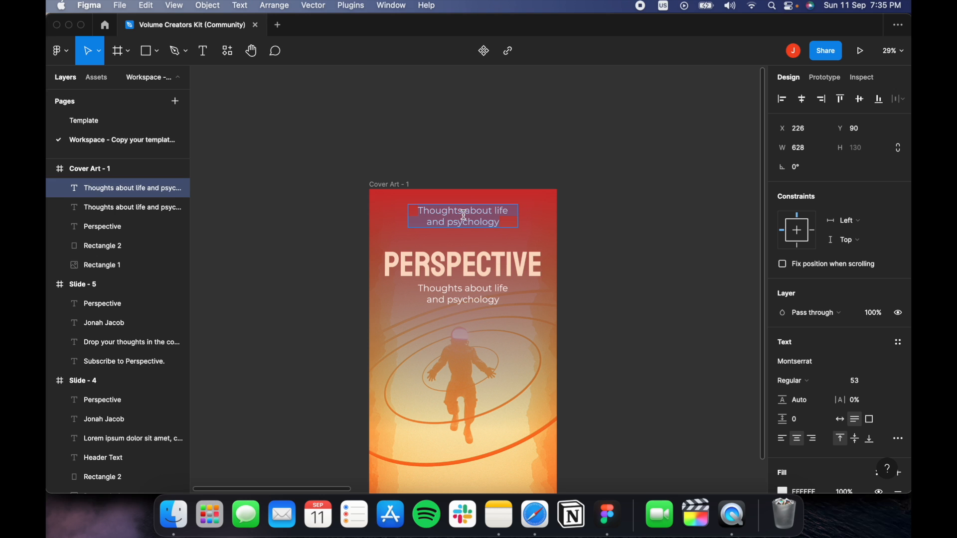
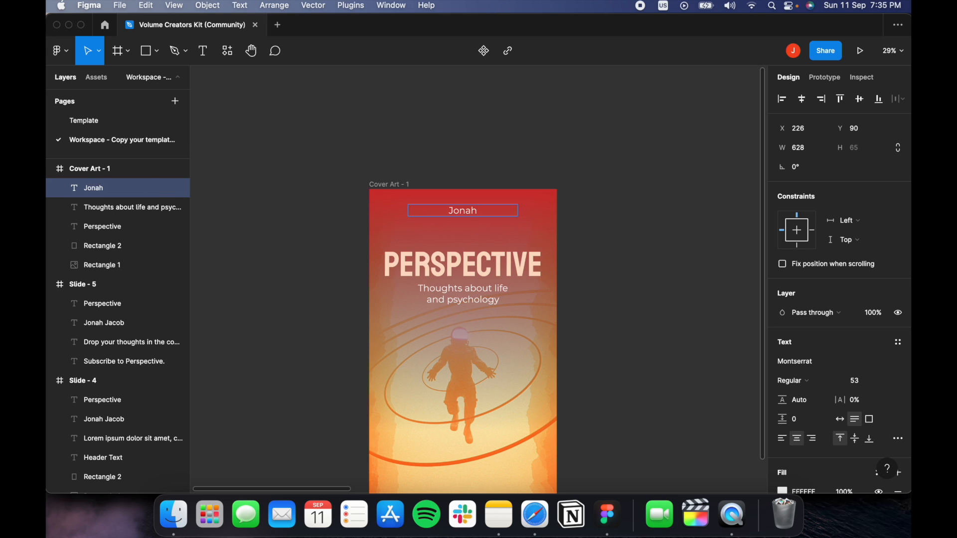
key("Escape")
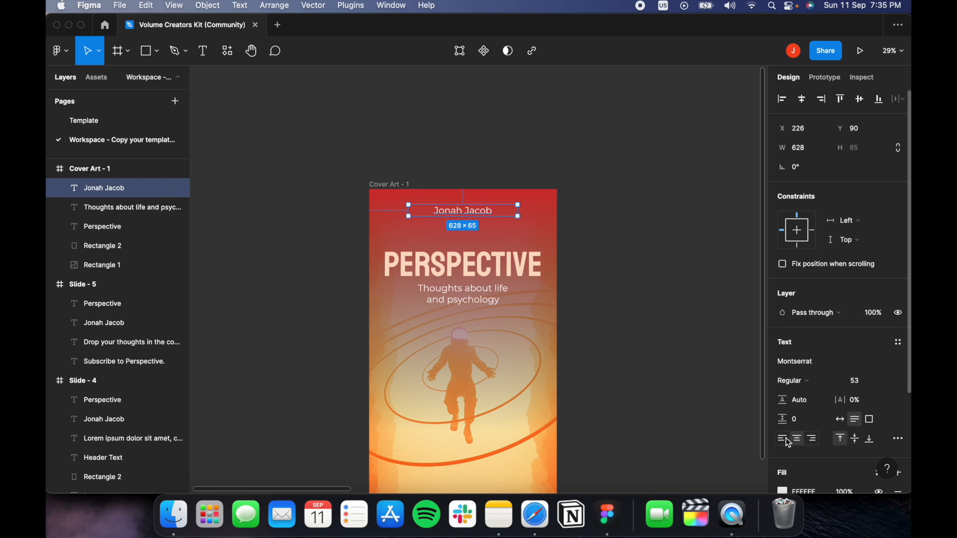
Left-align the name in the top-left corner at size 37 in a 385-wide text box.
left_click(783, 439)
left_click_drag(447, 215, 420, 214)
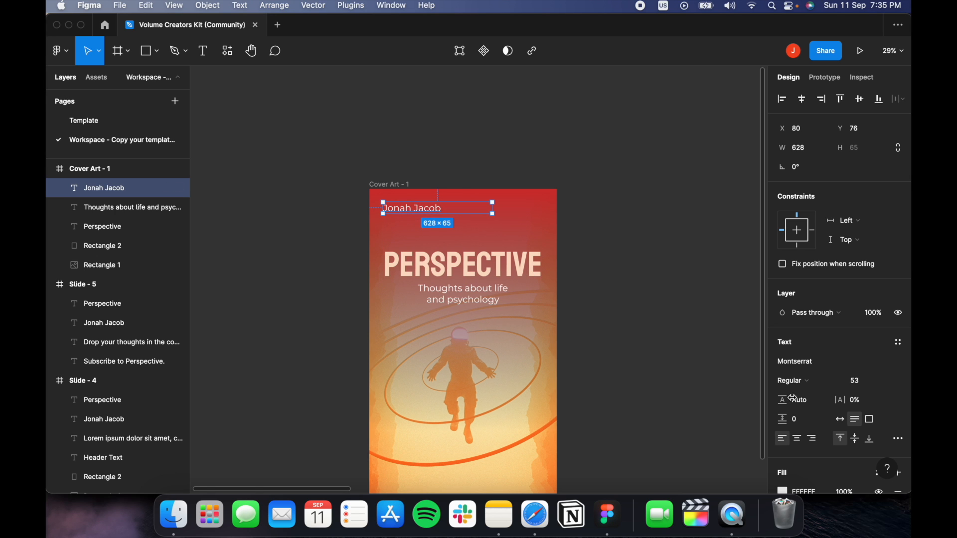
left_click(847, 380)
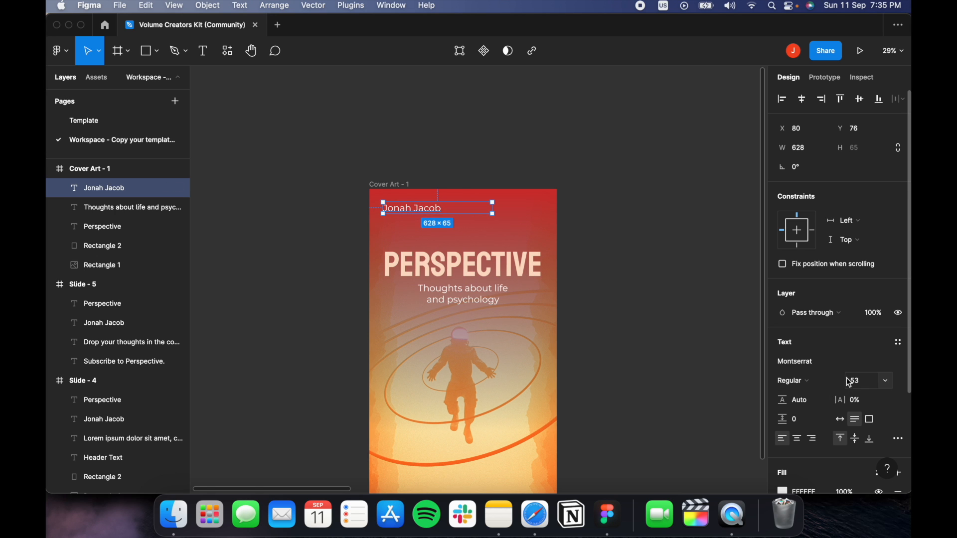
type("33")
key("Return")
key("Up")
key("Up")
key("Up")
key("Up")
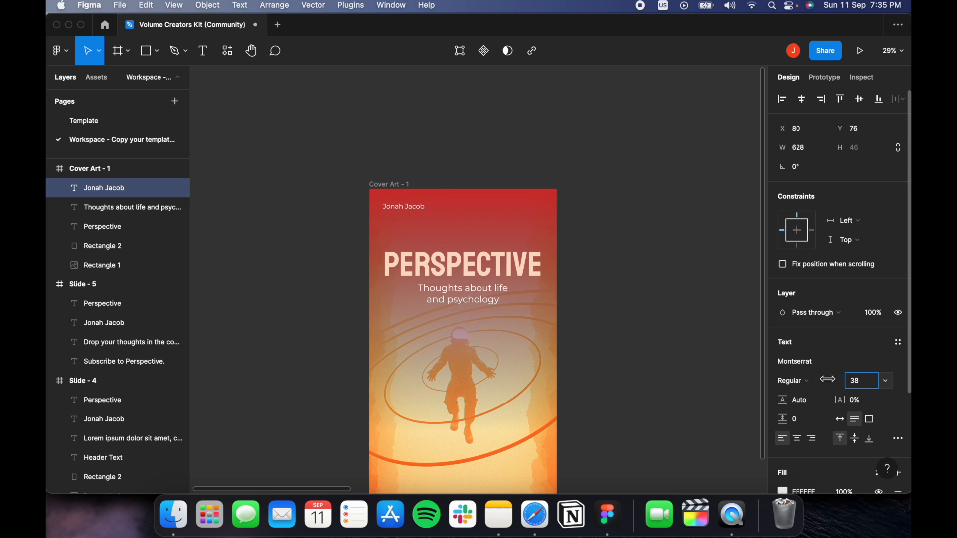
scroll(378, 233, "up", 5)
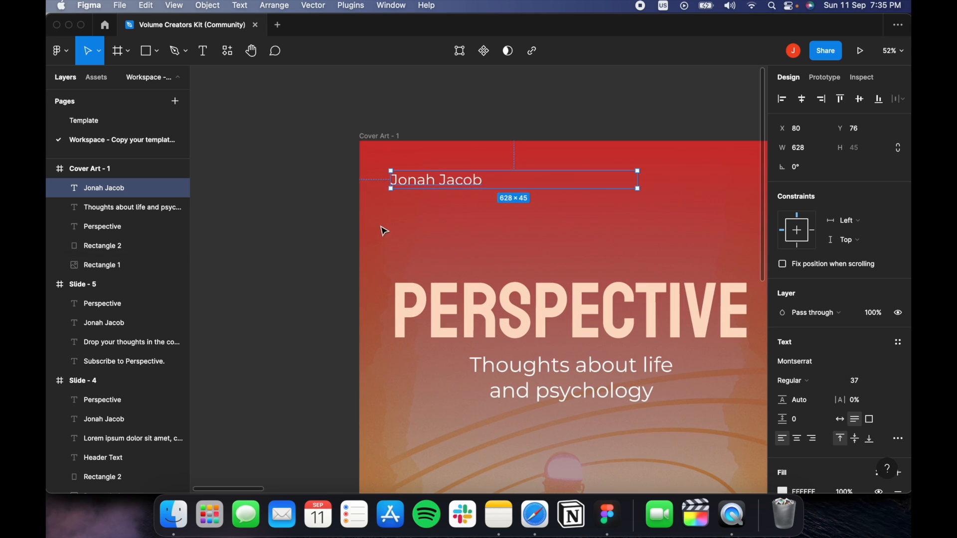
left_click_drag(639, 180, 543, 180)
Make the author's first name Bold.
double_click(428, 179)
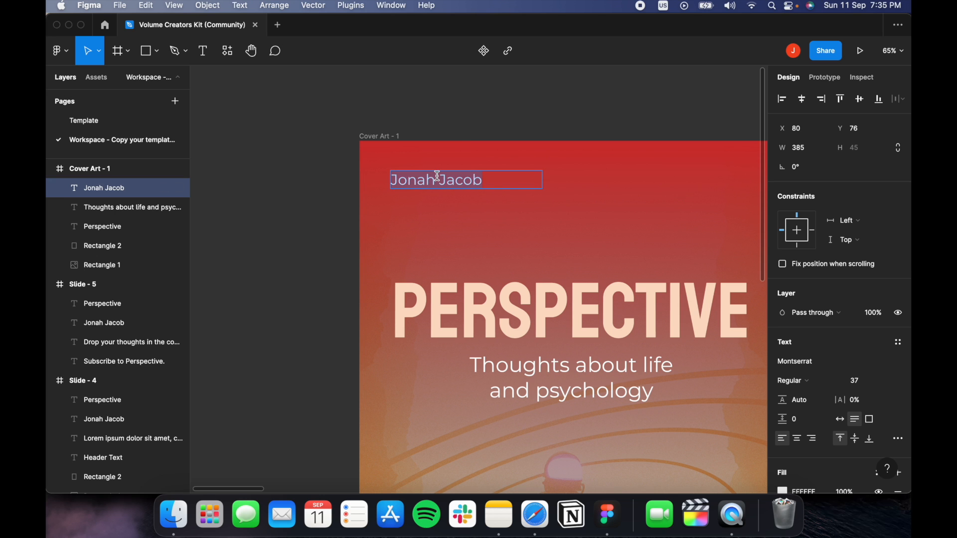
left_click_drag(438, 177, 359, 195)
left_click(820, 380)
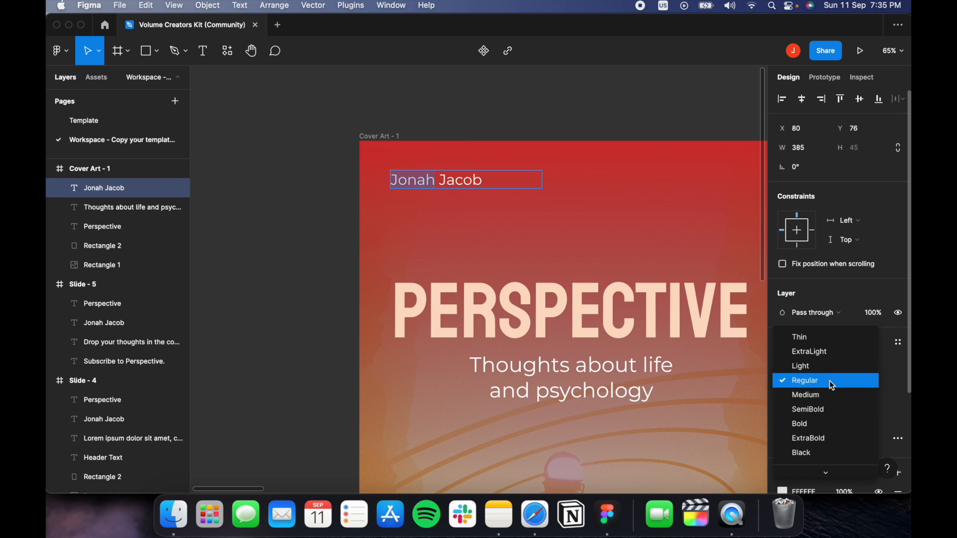
left_click(803, 428)
key("Escape")
left_click(497, 152)
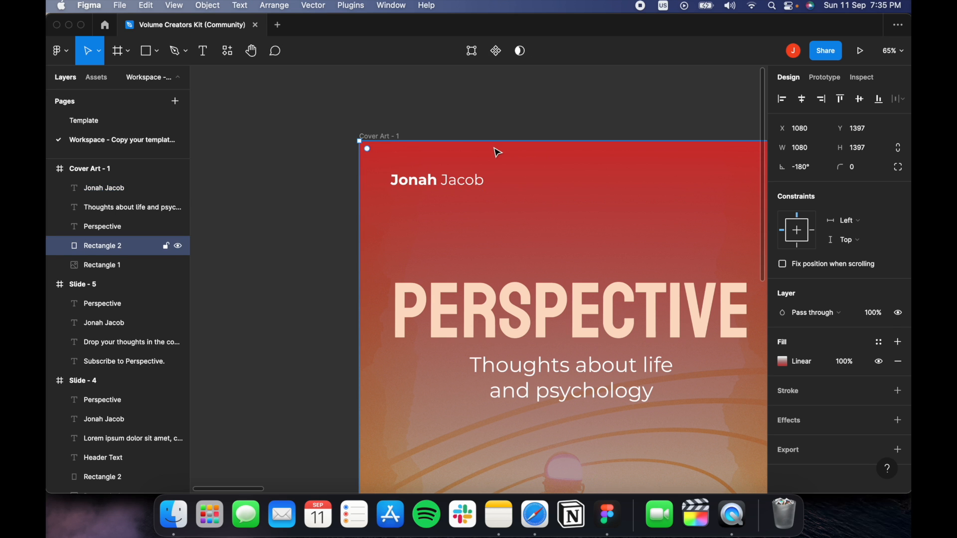
left_click_drag(630, 200, 464, 100)
key("shift+2")
left_click(676, 329)
scroll(677, 328, "down", 3)
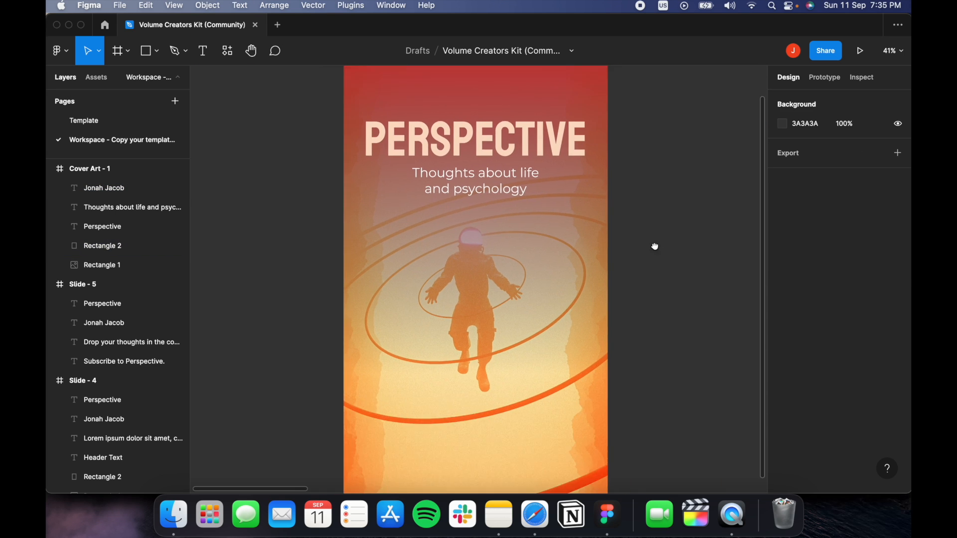
scroll(602, 193, "down", 5)
scroll(600, 231, "up", 2)
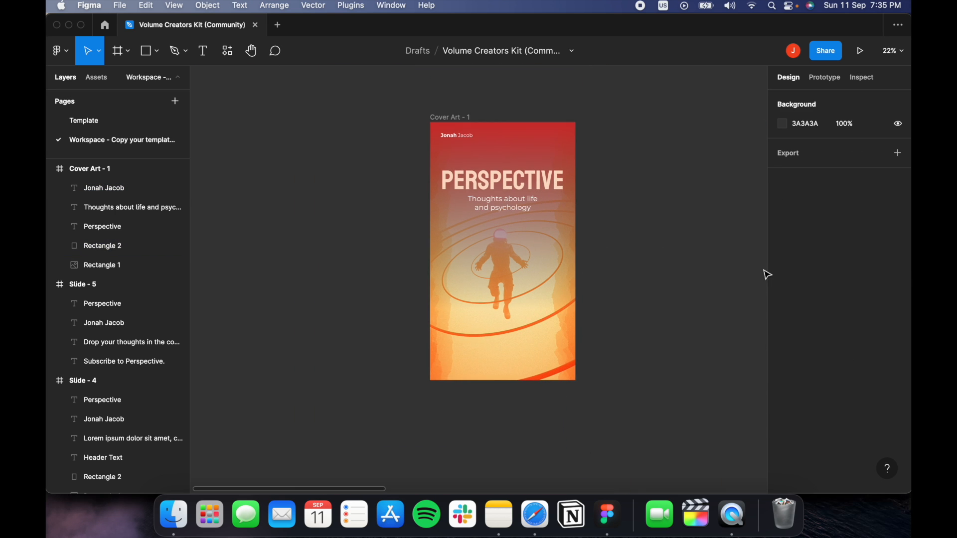
scroll(707, 226, "up", 1)
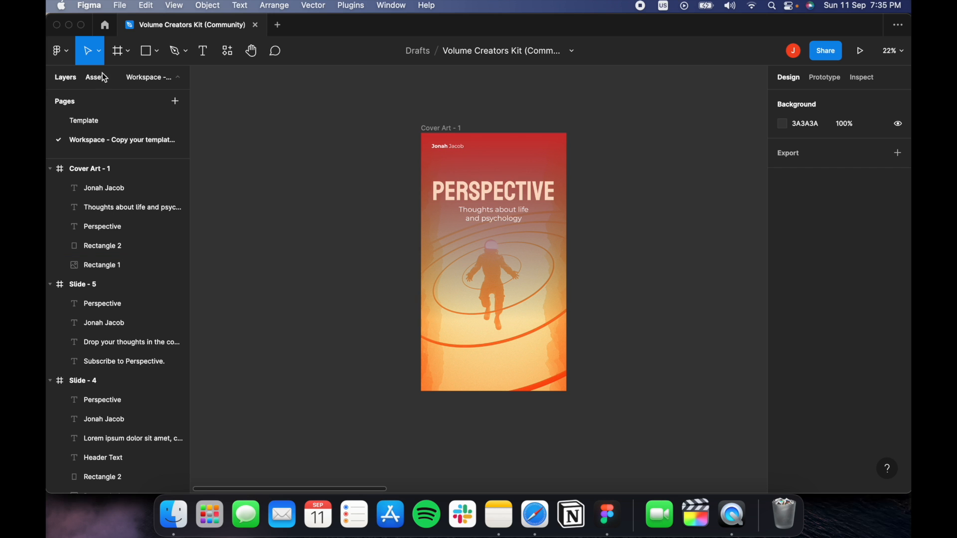
left_click(98, 123)
scroll(448, 304, "down", 5)
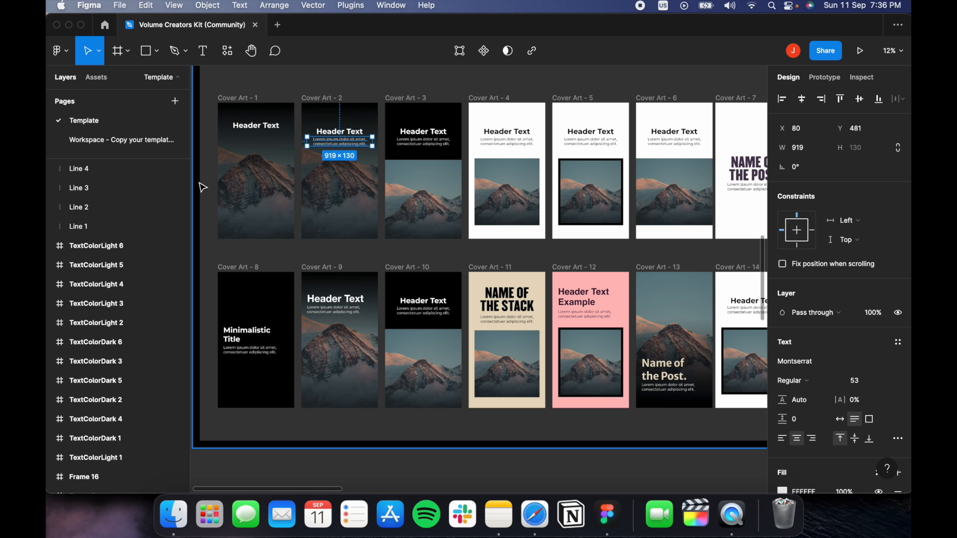
scroll(513, 216, "right", 5)
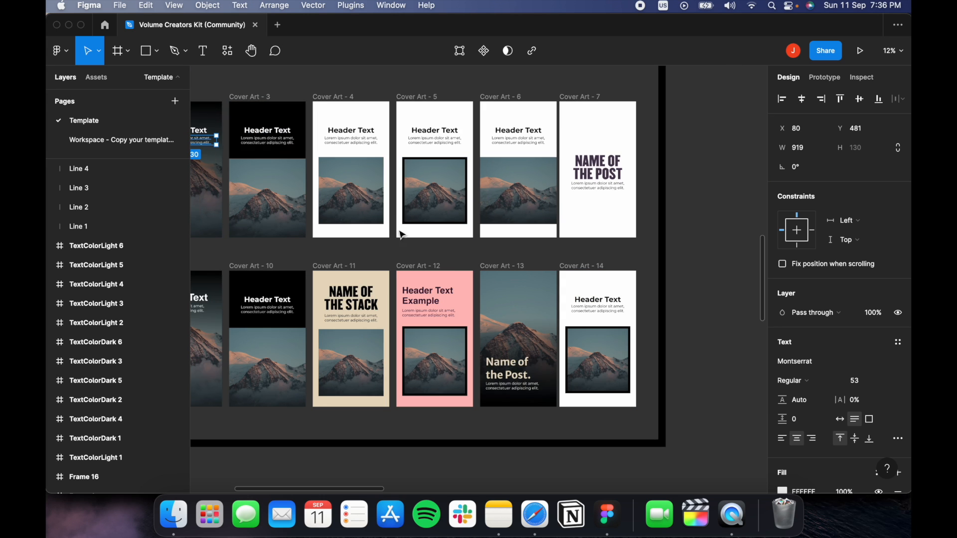
left_click(362, 200)
left_click(436, 196)
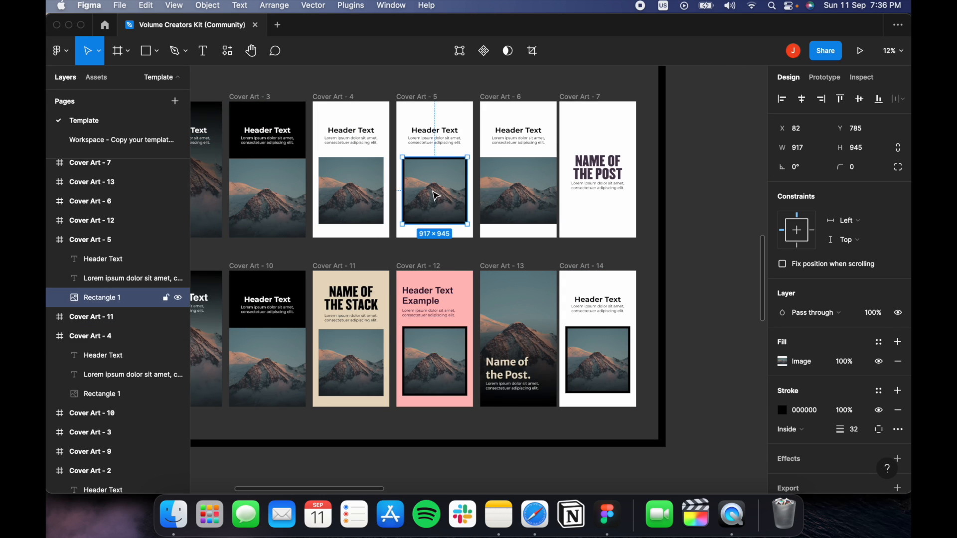
left_click(550, 219)
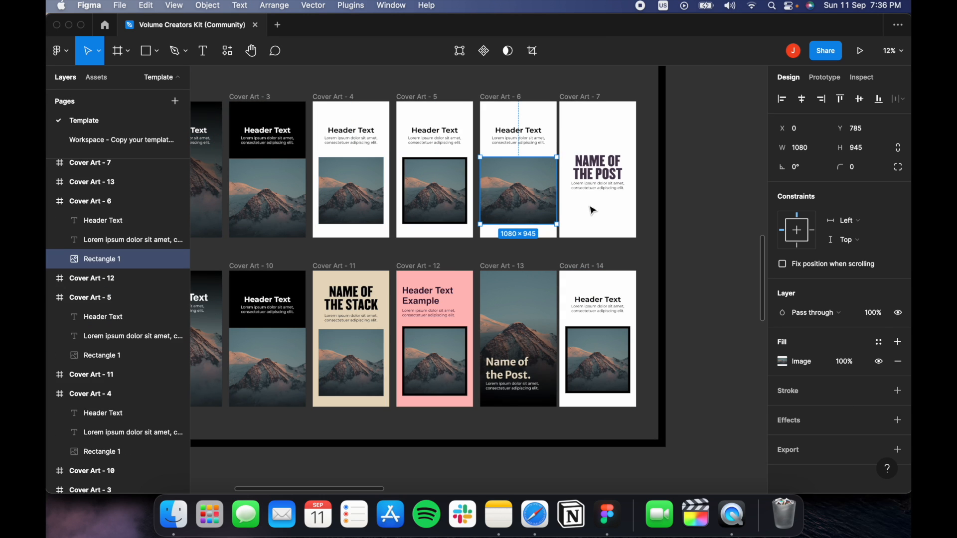
left_click(642, 197)
scroll(677, 207, "up", 5)
scroll(576, 196, "up", 3)
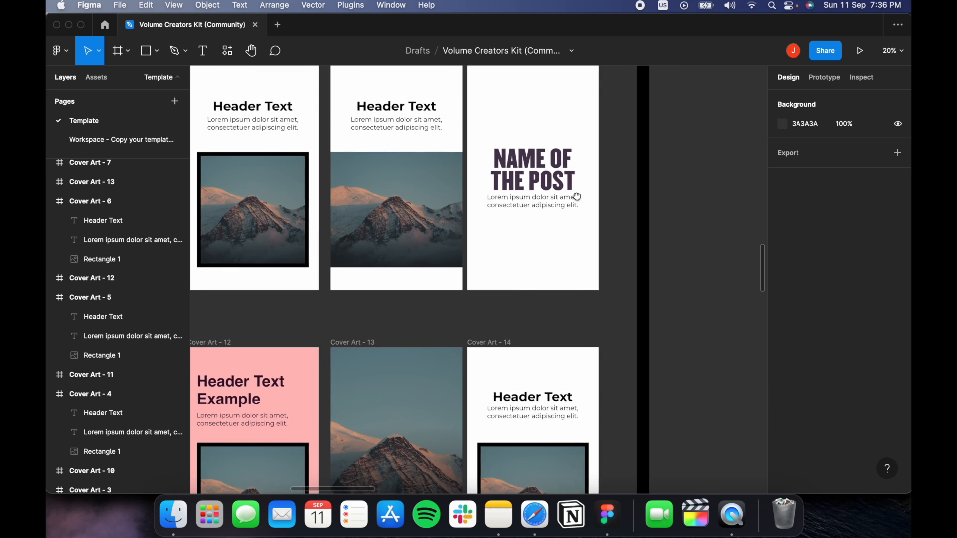
scroll(568, 249, "up", 2)
scroll(570, 254, "up", 5)
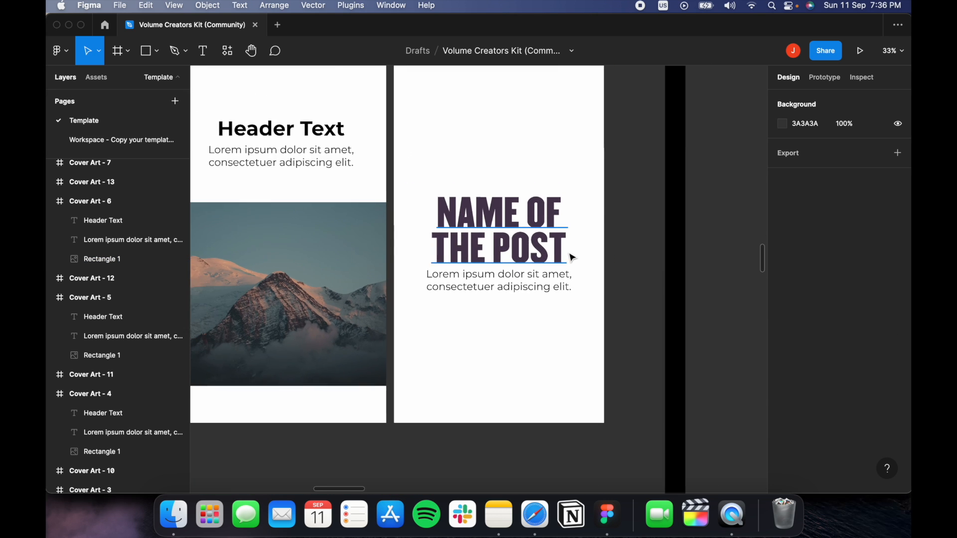
scroll(572, 256, "down", 3)
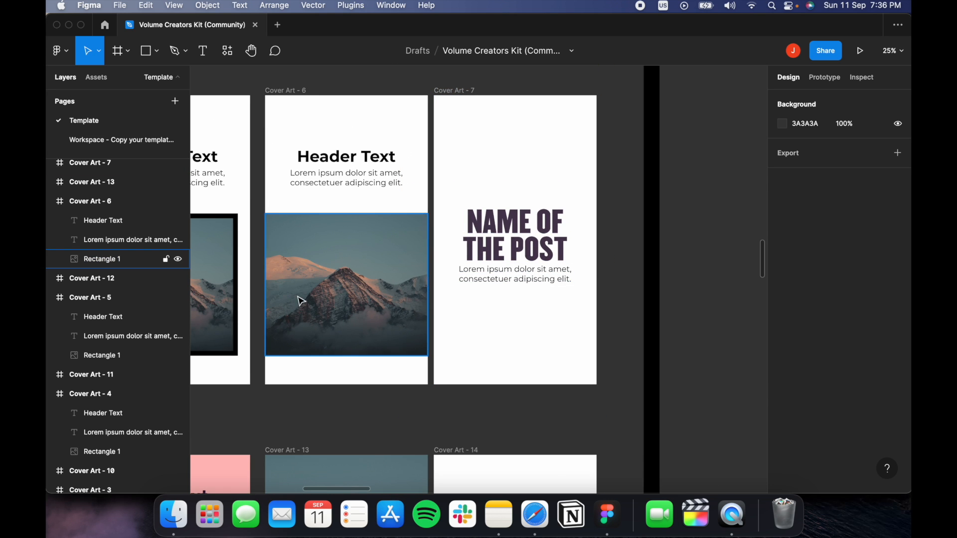
scroll(302, 301, "down", 10)
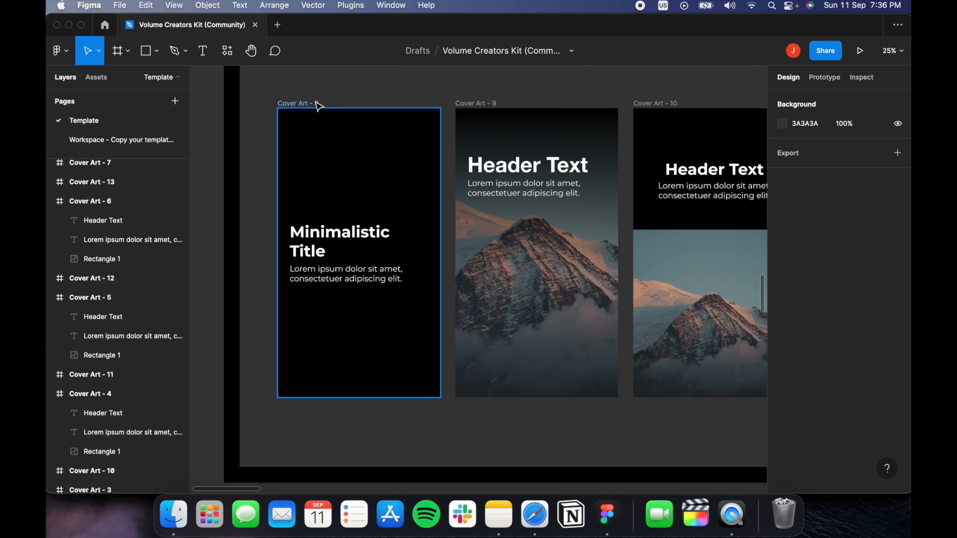
left_click(319, 106)
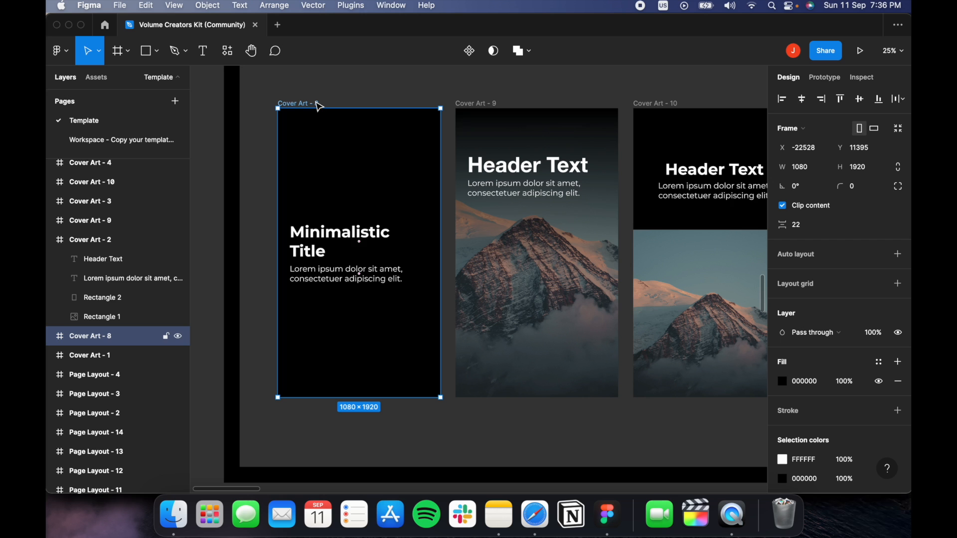
left_click(119, 138)
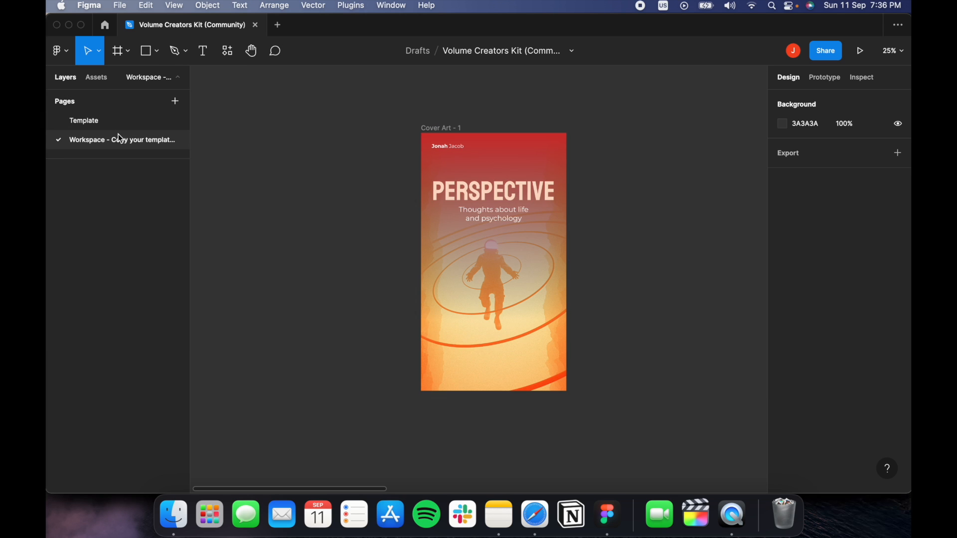
Replace the duplicated orange cover with the pasted black cover, placed right of Cover Art - 1.
left_click(441, 128)
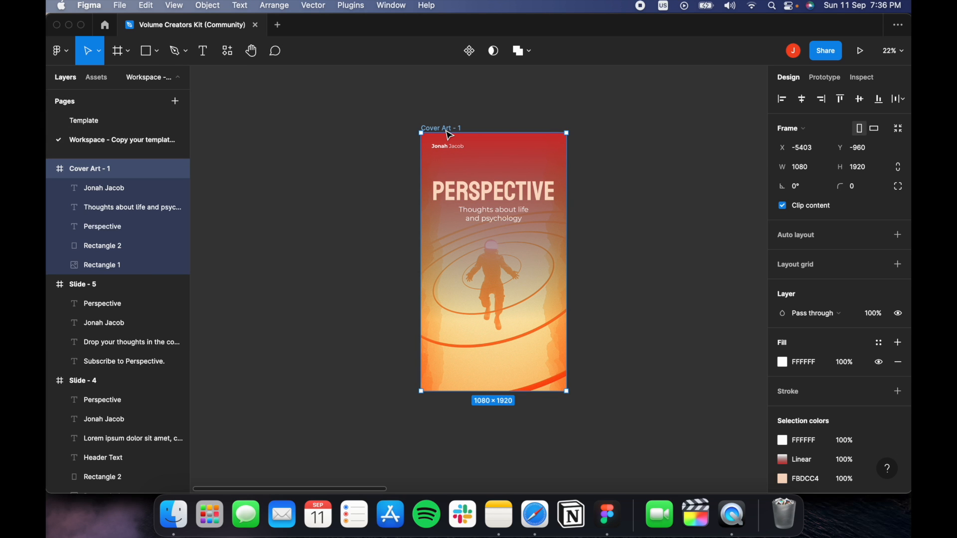
left_click_drag(450, 134, 610, 145)
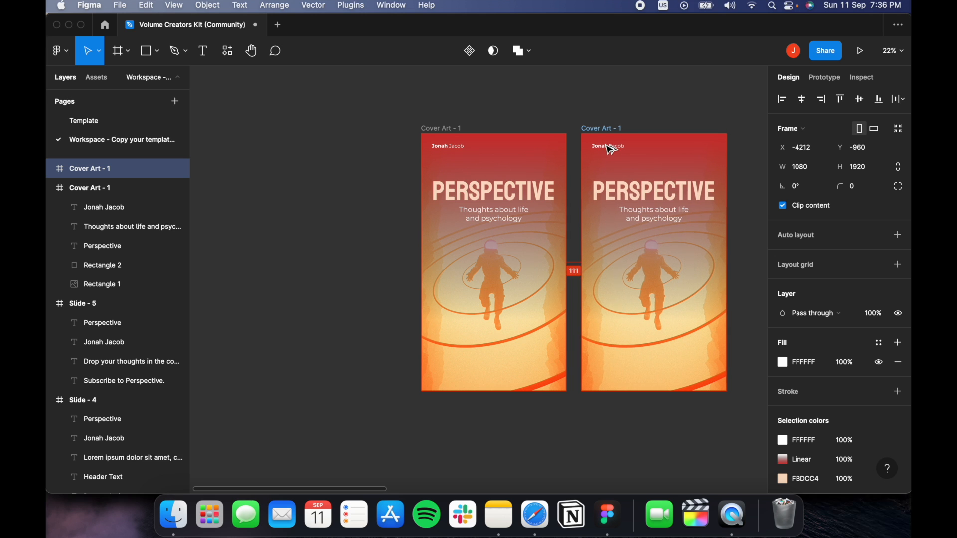
left_click(739, 215)
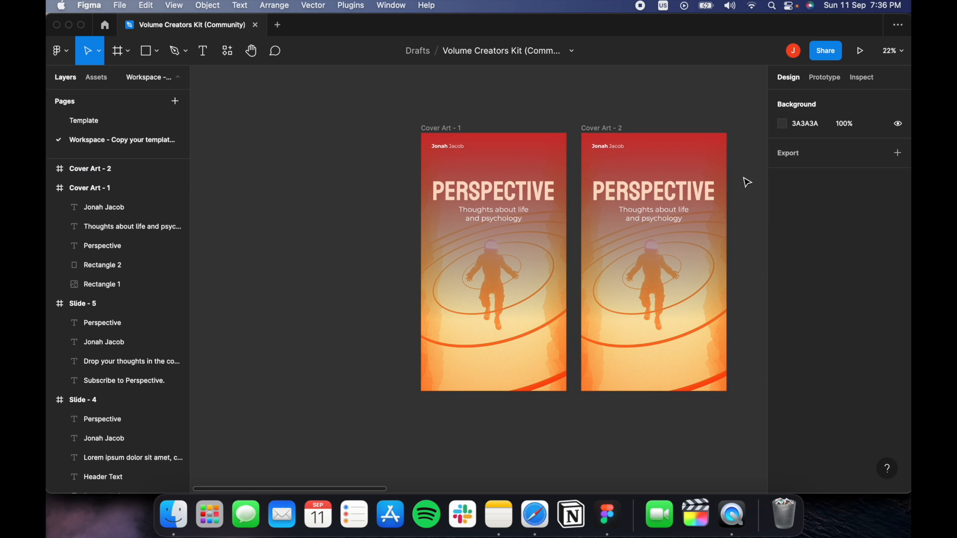
key("super+z")
key("super+z")
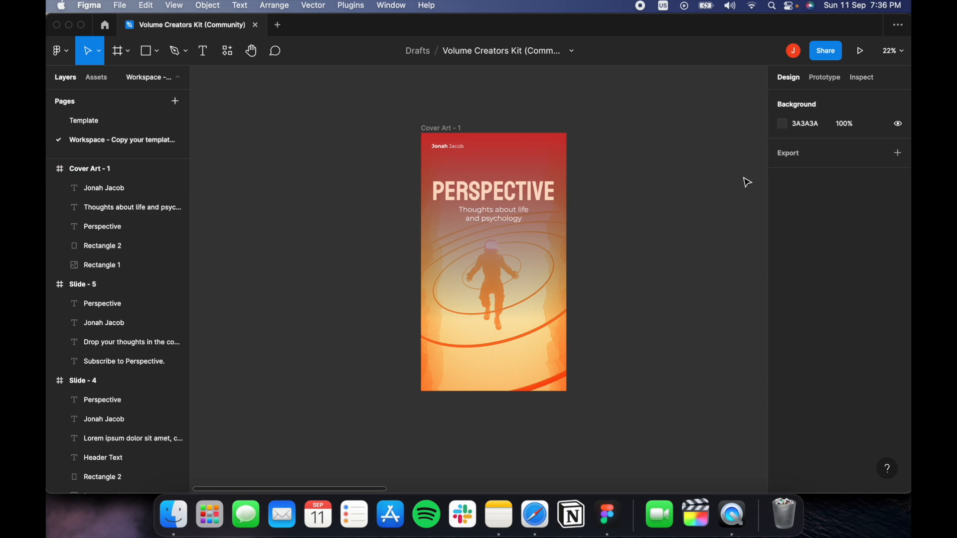
key("super+v")
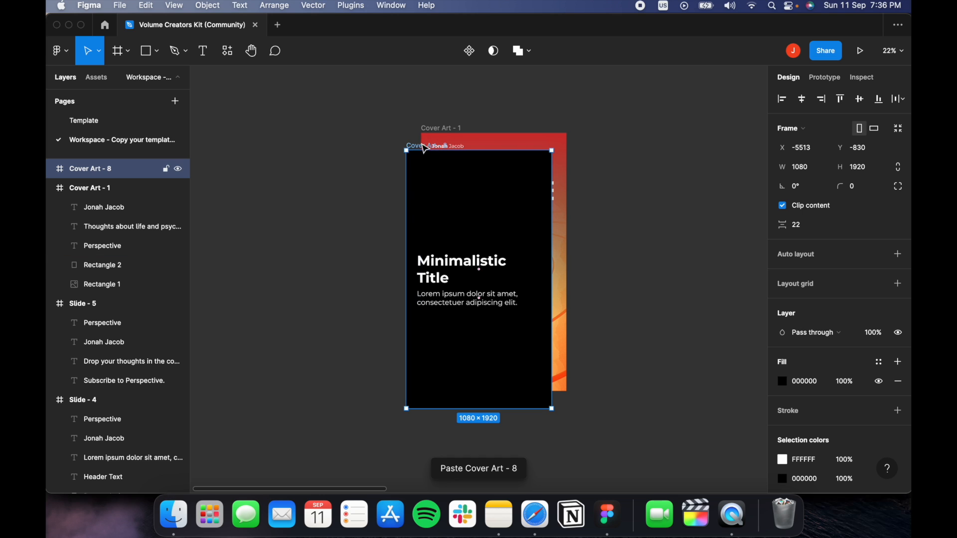
left_click_drag(420, 150, 593, 135)
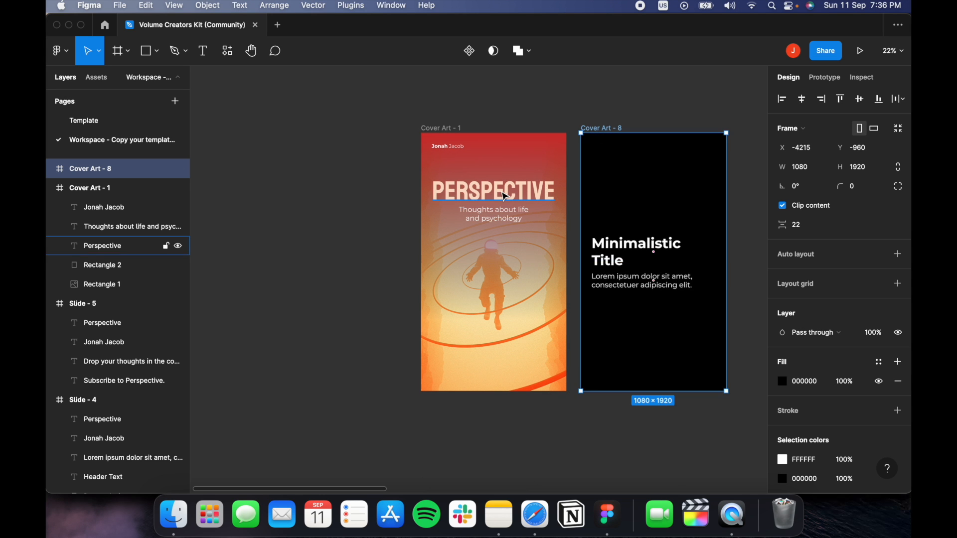
Replace the black cover's Minimalistic Title text with the PERSPECTIVE heading.
left_click(505, 196)
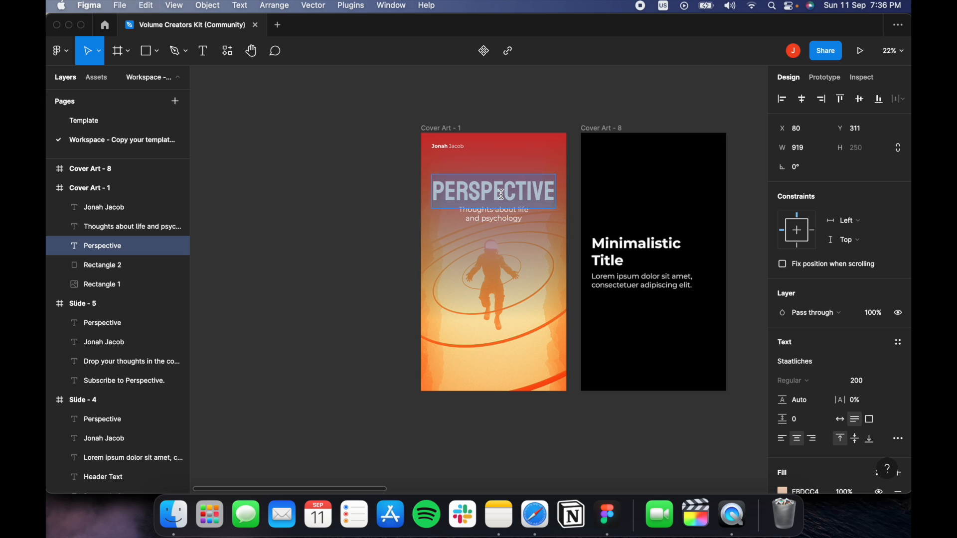
double_click(609, 245)
key("super+a")
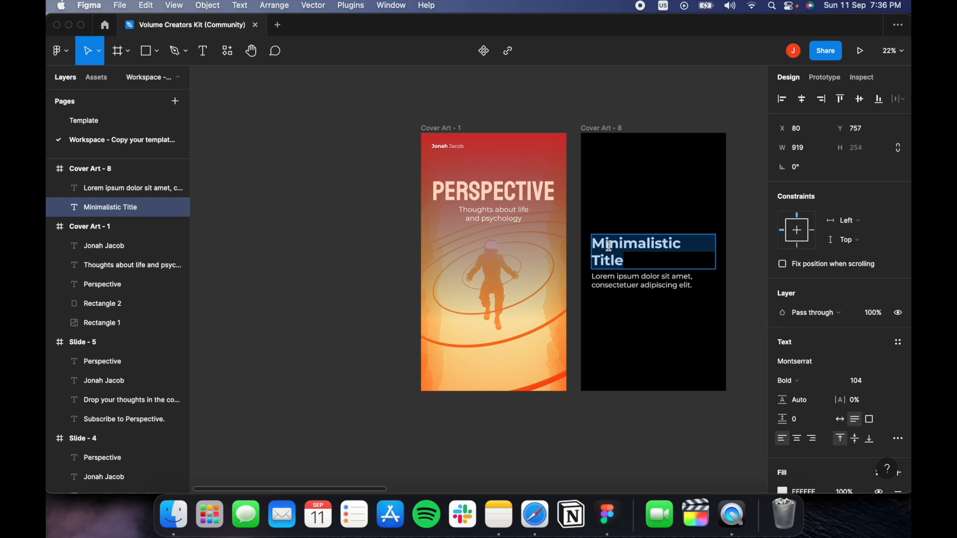
type("Perspective")
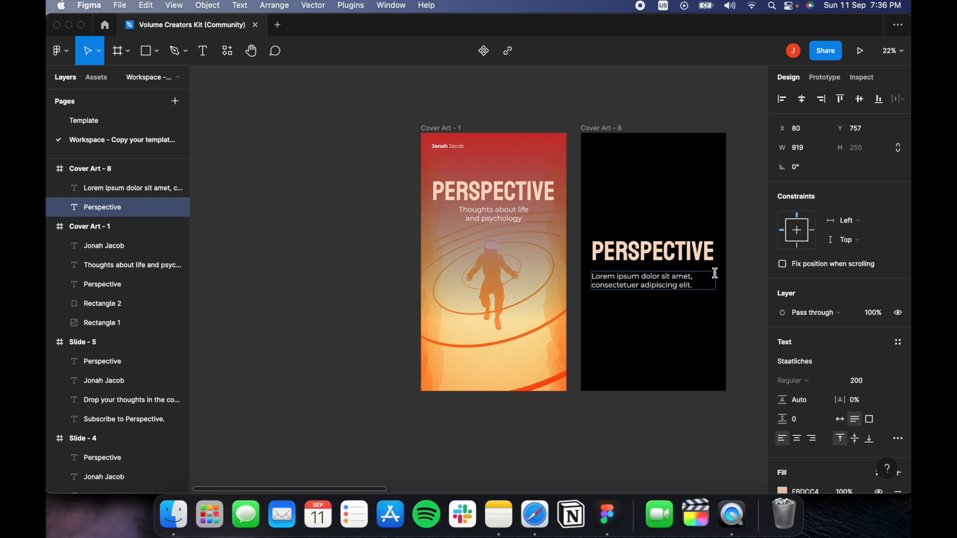
key("Escape")
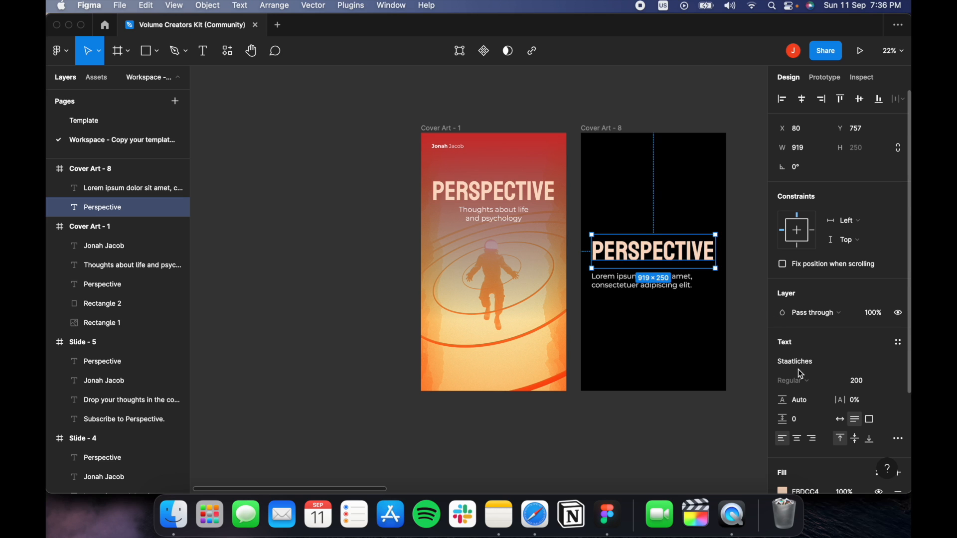
Set the black cover's heading to Helvetica Bold at size 139.
left_click(797, 367)
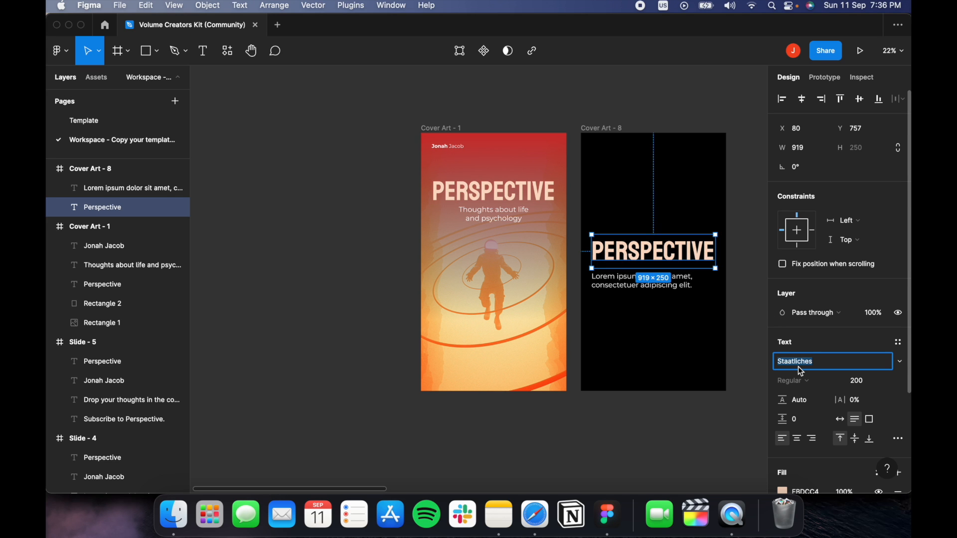
type("Helvetica")
key("Return")
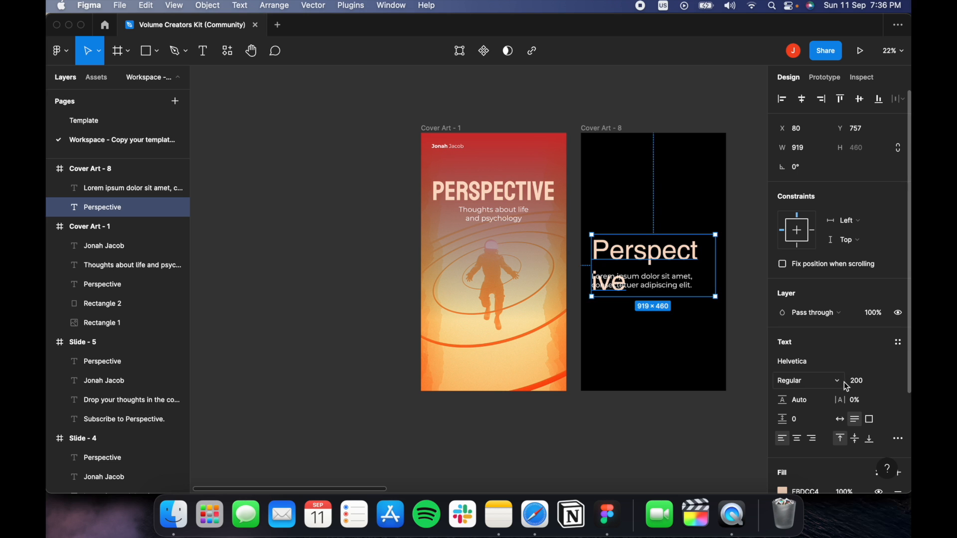
left_click_drag(846, 382, 777, 372)
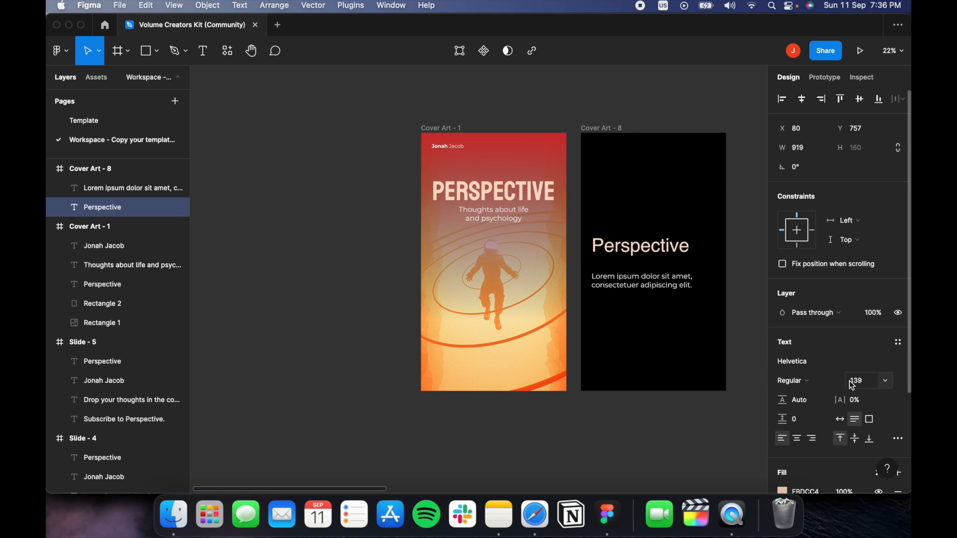
left_click(812, 381)
left_click(813, 398)
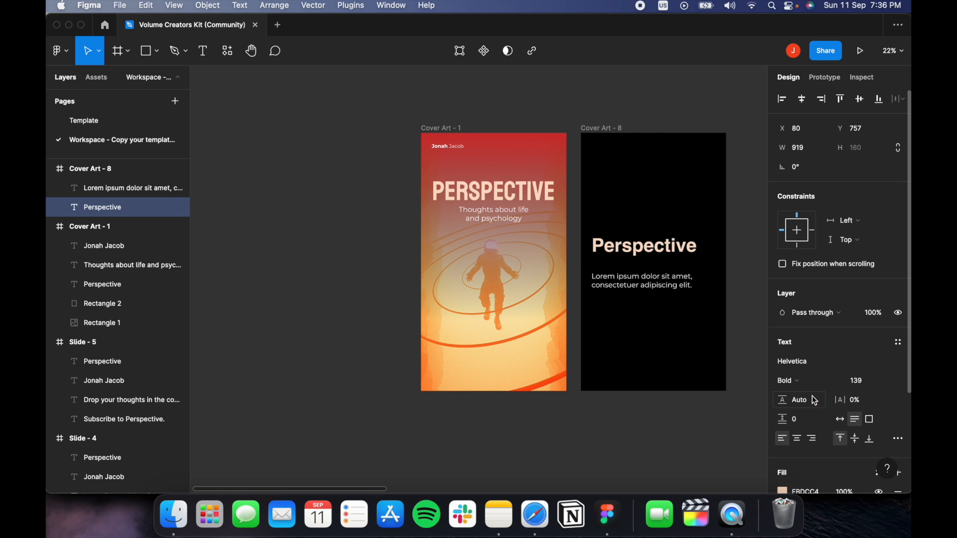
left_click(730, 317)
Move the Lorem ipsum text just under the heading and set it to size 48.
left_click_drag(730, 318, 632, 284)
scroll(585, 250, "up", 1)
scroll(585, 249, "up", 3)
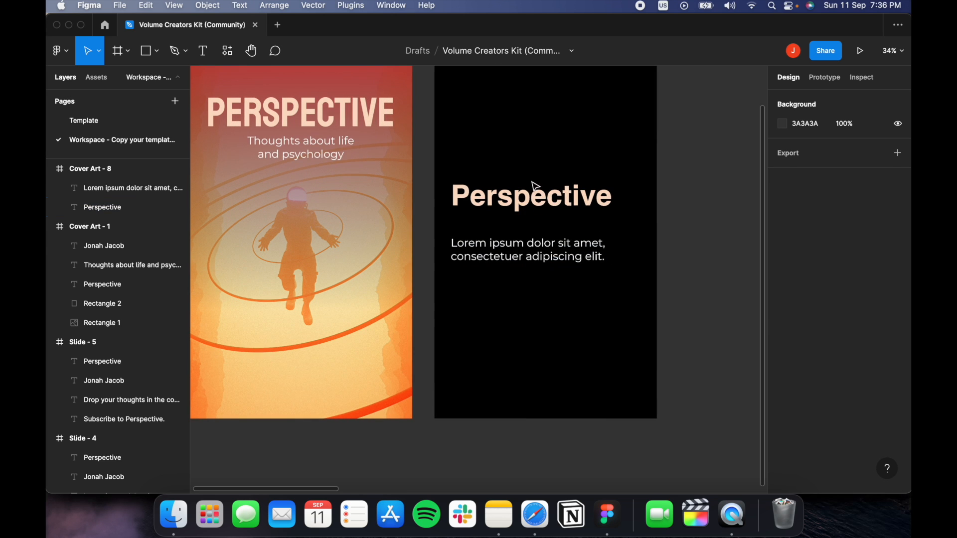
left_click(536, 192)
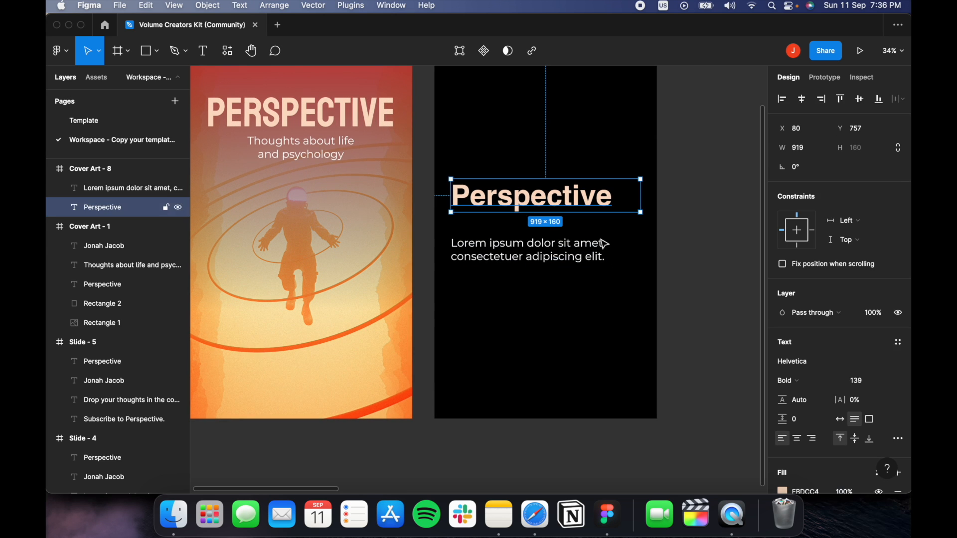
left_click(632, 249)
left_click_drag(600, 256, 616, 283)
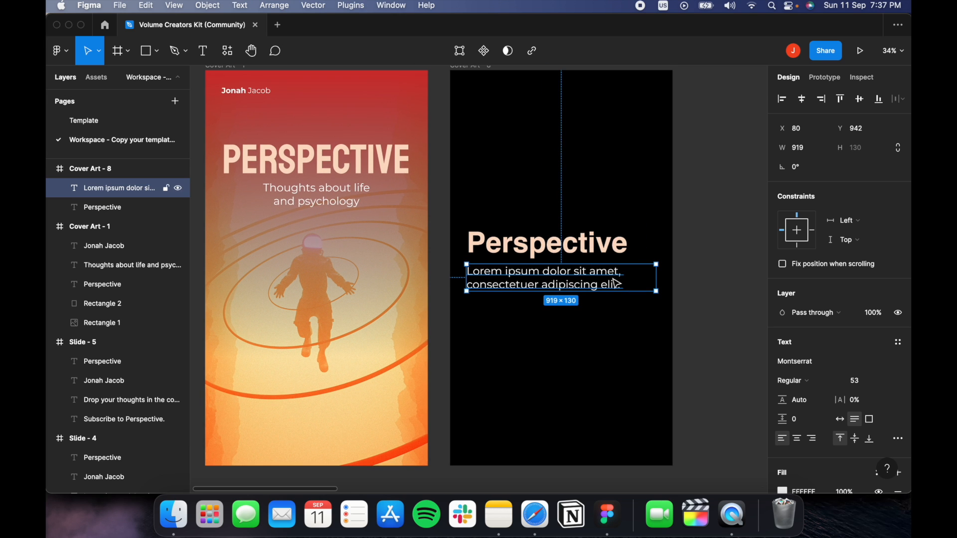
left_click(857, 381)
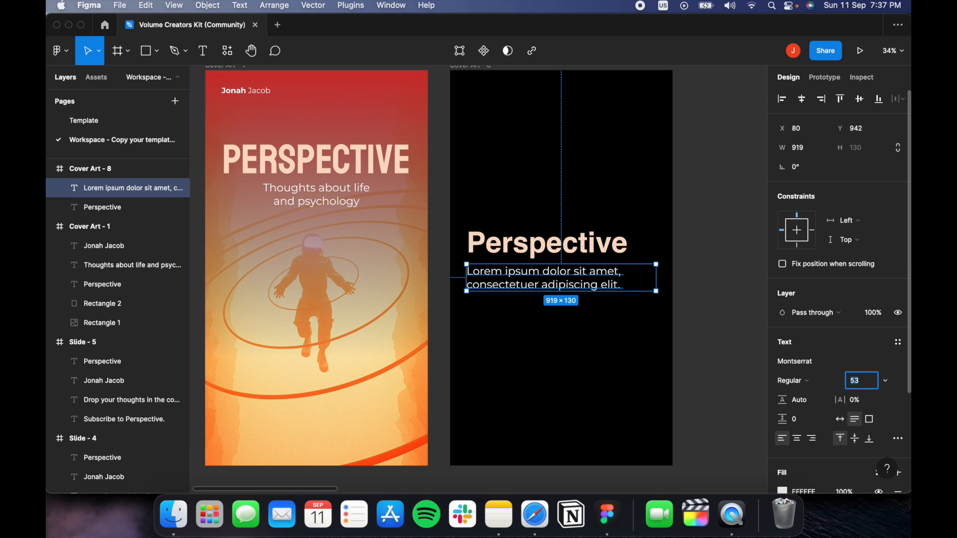
key("Down")
key("Down")
key("Down")
key("Down")
key("Down")
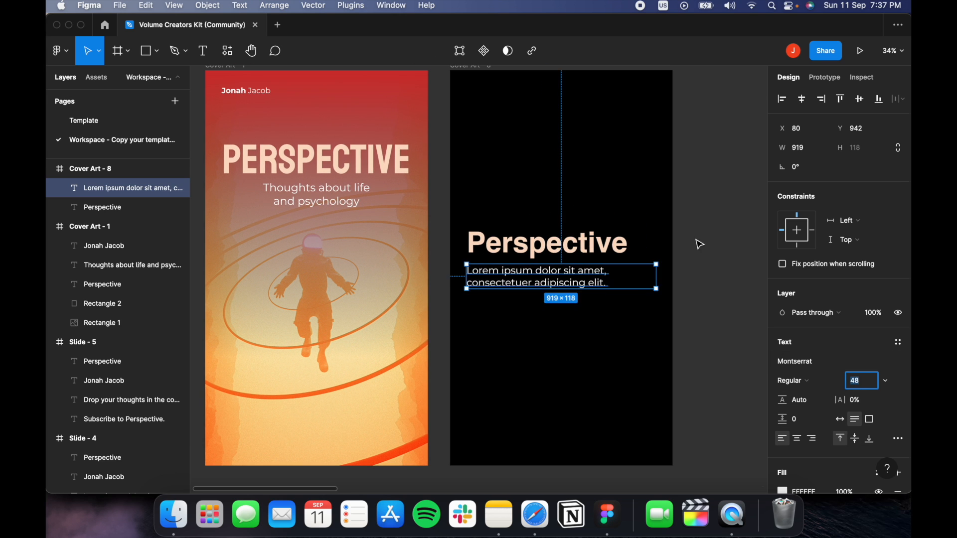
left_click(696, 243)
Paste the author-name line from the orange cover into the black cover's top-left.
left_click(257, 94)
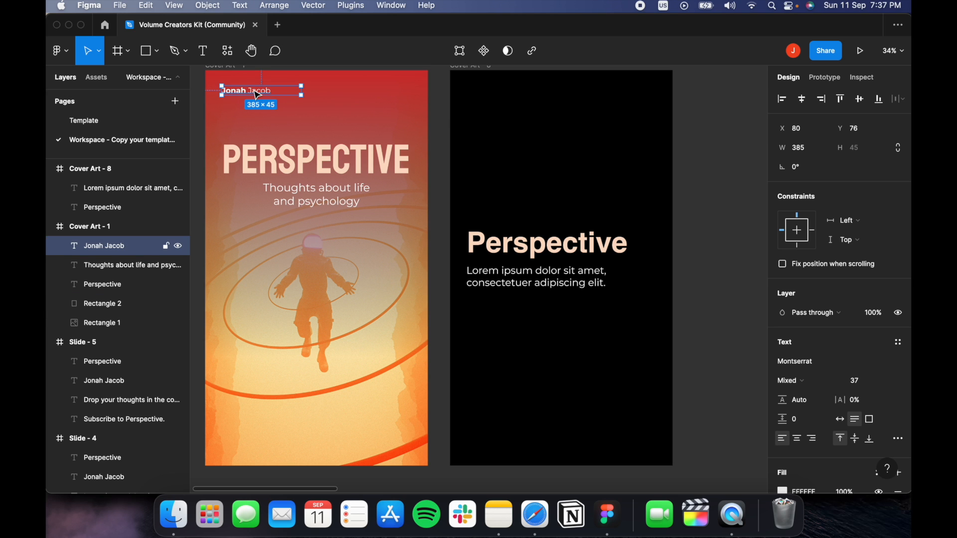
left_click(491, 111)
right_click(480, 112)
key("Escape")
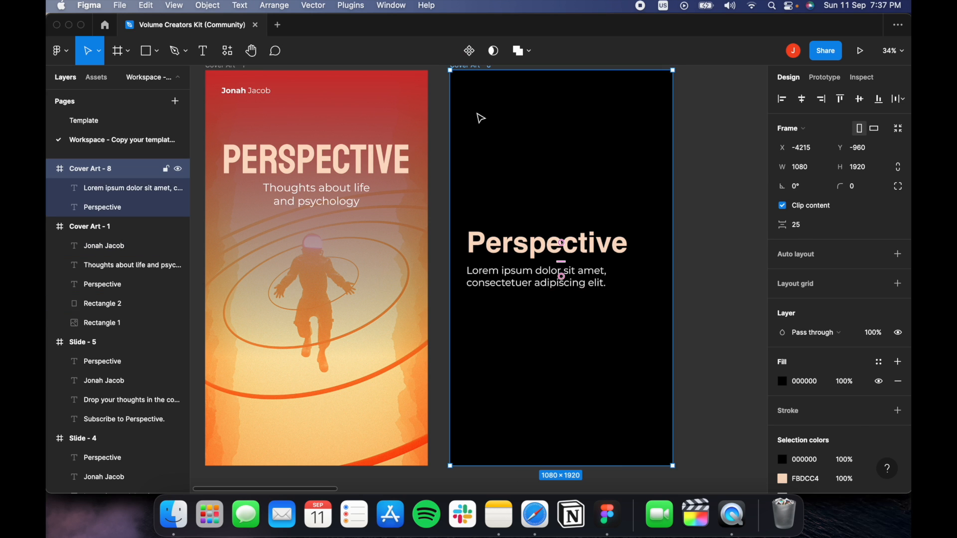
key("super+v")
left_click(676, 184)
left_click_drag(733, 216, 716, 202)
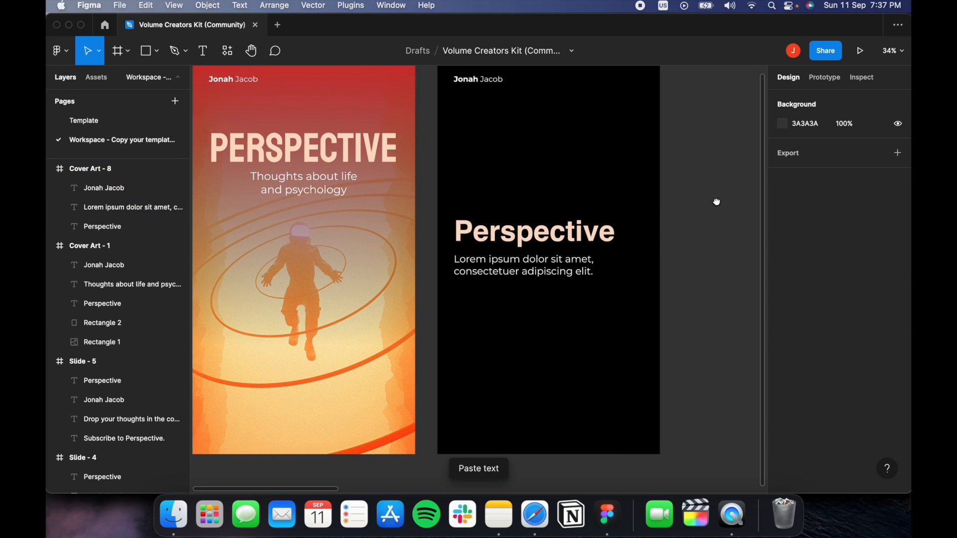
scroll(716, 202, "right", 3)
scroll(668, 219, "down", 2)
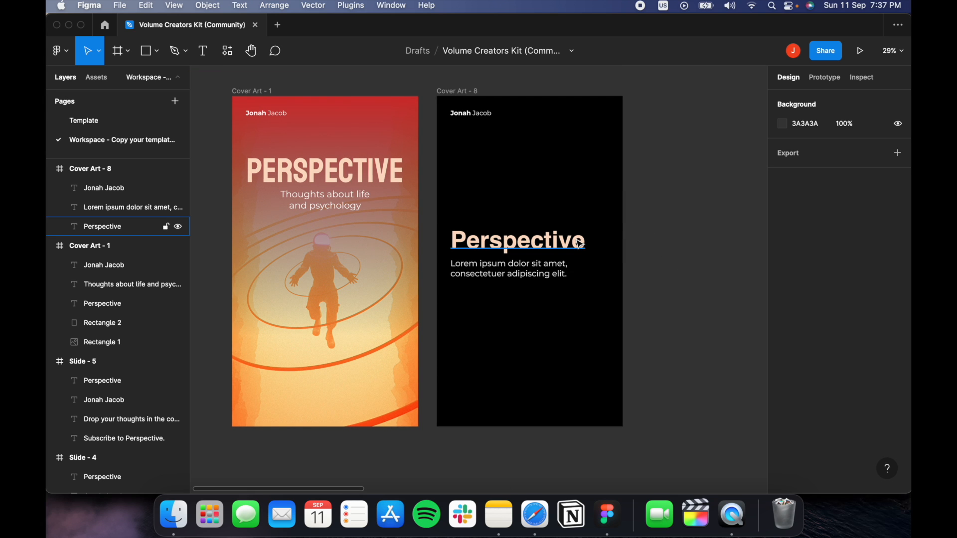
Duplicate the black cover as Cover Art - 9 beside Cover Art - 8.
left_click(462, 92)
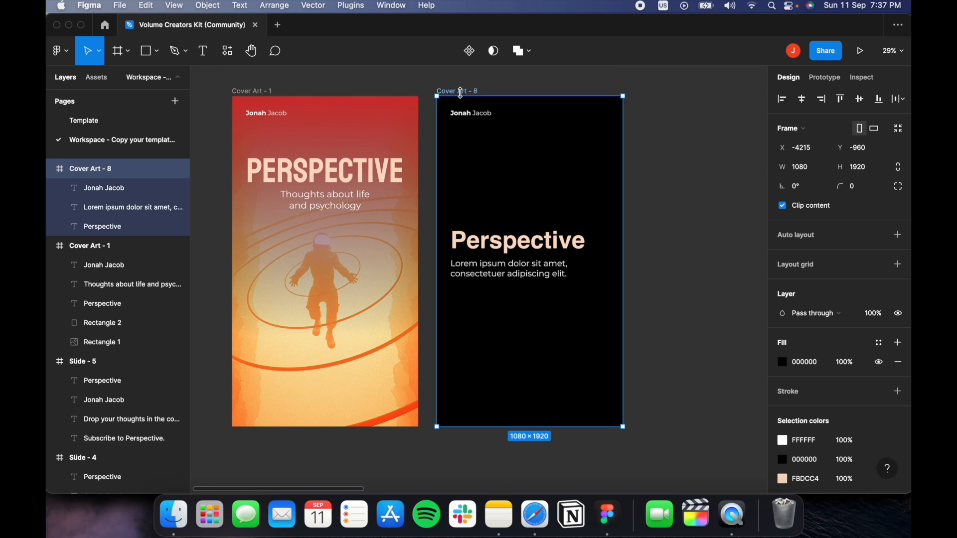
key("super+c")
key("super+v")
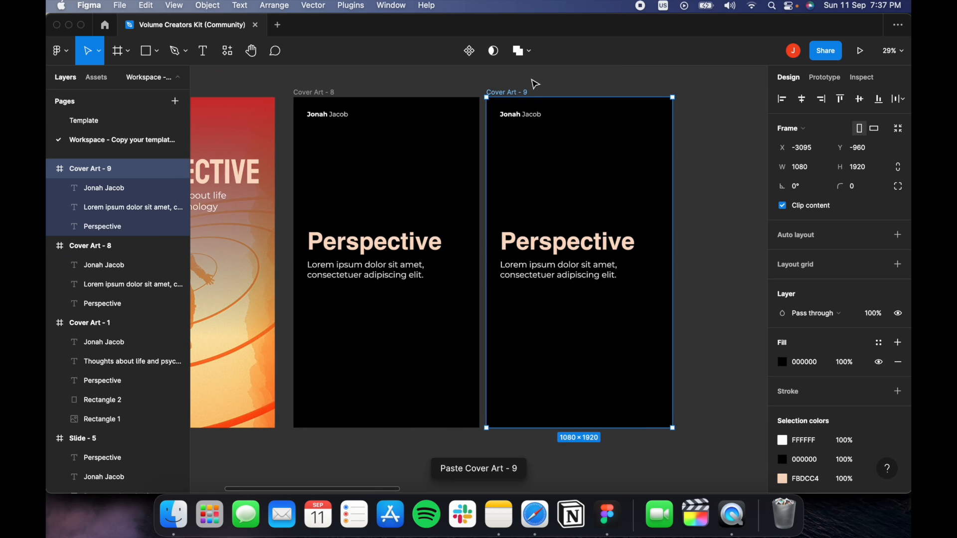
left_click_drag(527, 95, 532, 95)
left_click(722, 141)
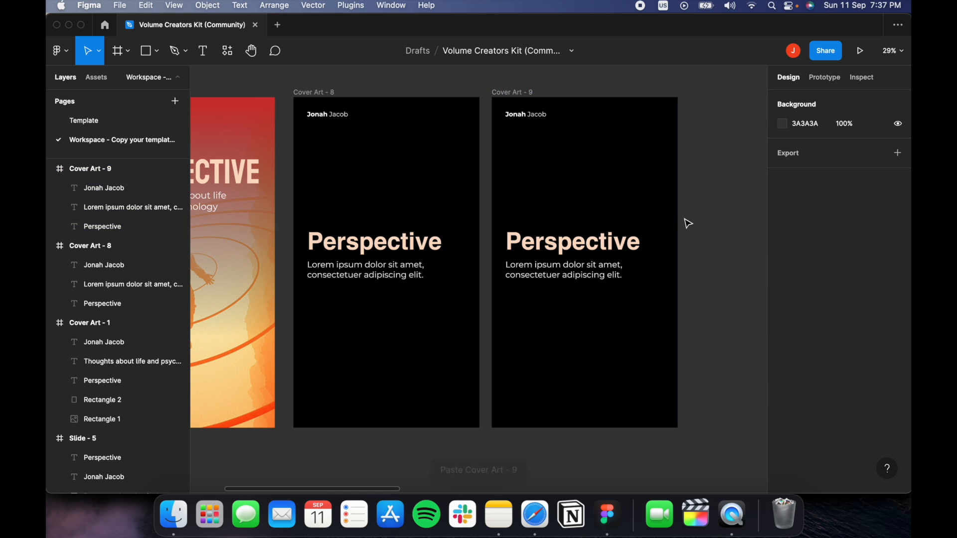
Set the Cover Art - 9 heading to Playfair Display Regular.
left_click(635, 241)
left_click(825, 360)
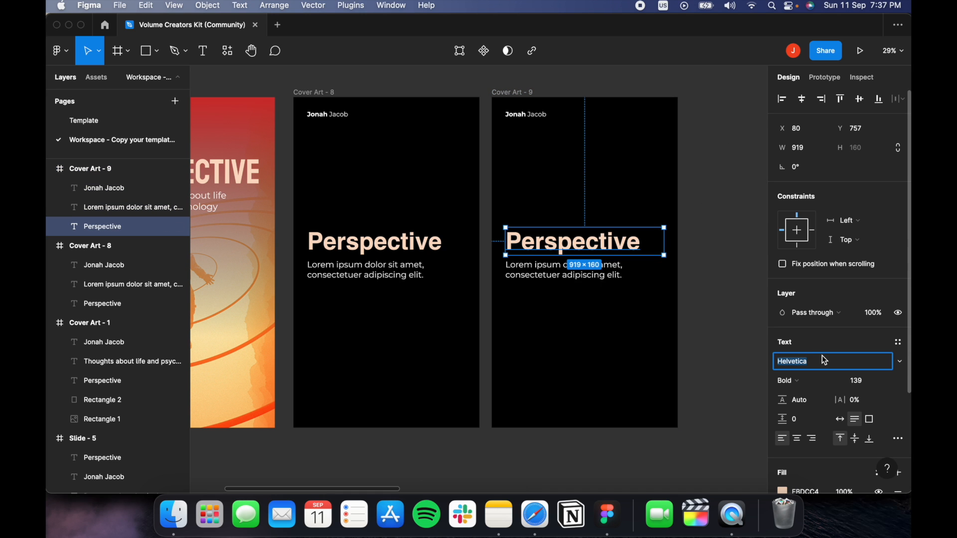
type("Playfair Display")
key("Return")
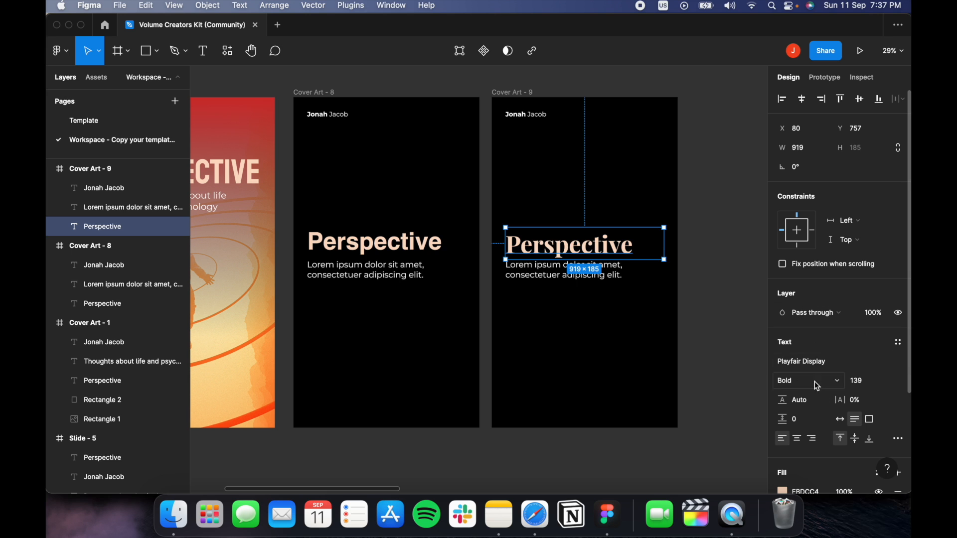
left_click(822, 384)
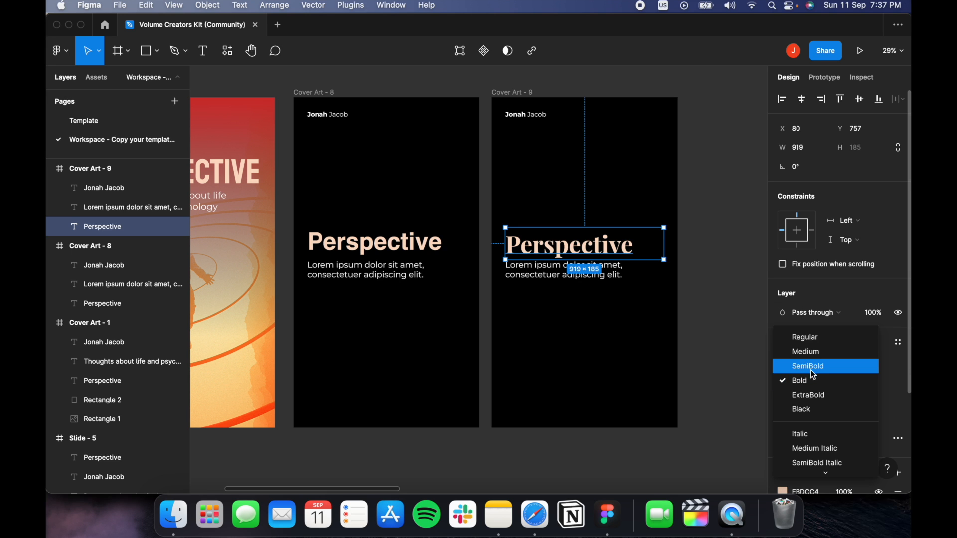
left_click(798, 338)
left_click(714, 277)
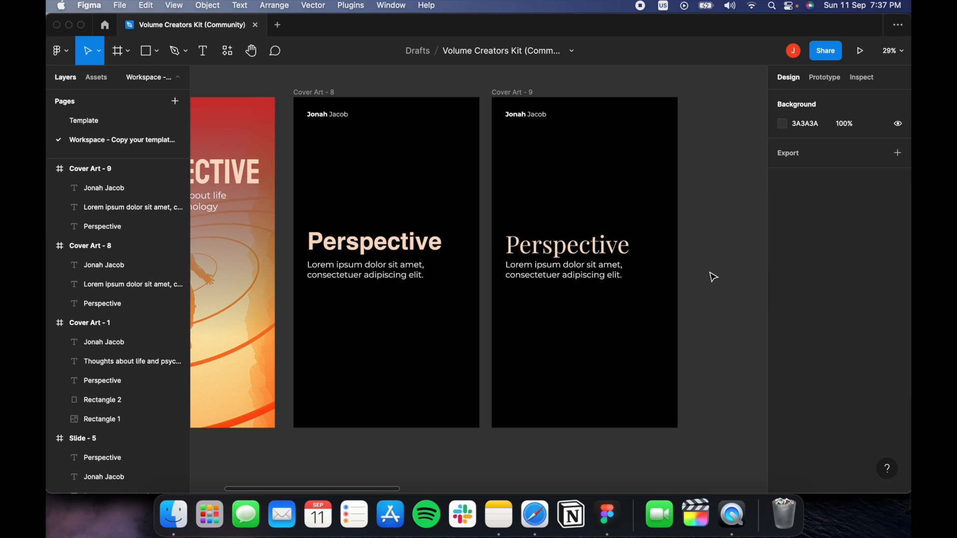
Enlarge the heading to size 170 and move it up above the Lorem text.
left_click(604, 278)
left_click_drag(604, 278, 604, 282)
key("Tab")
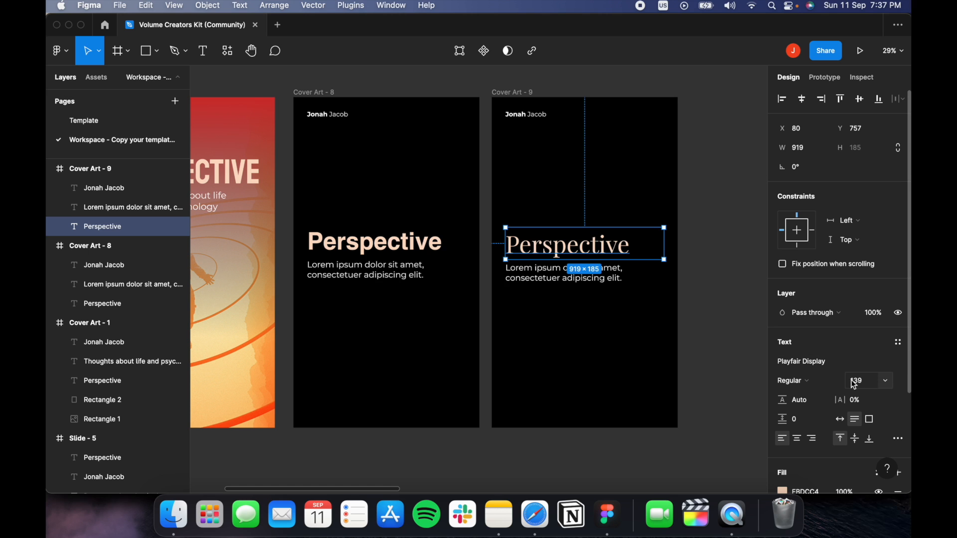
left_click_drag(845, 381, 883, 377)
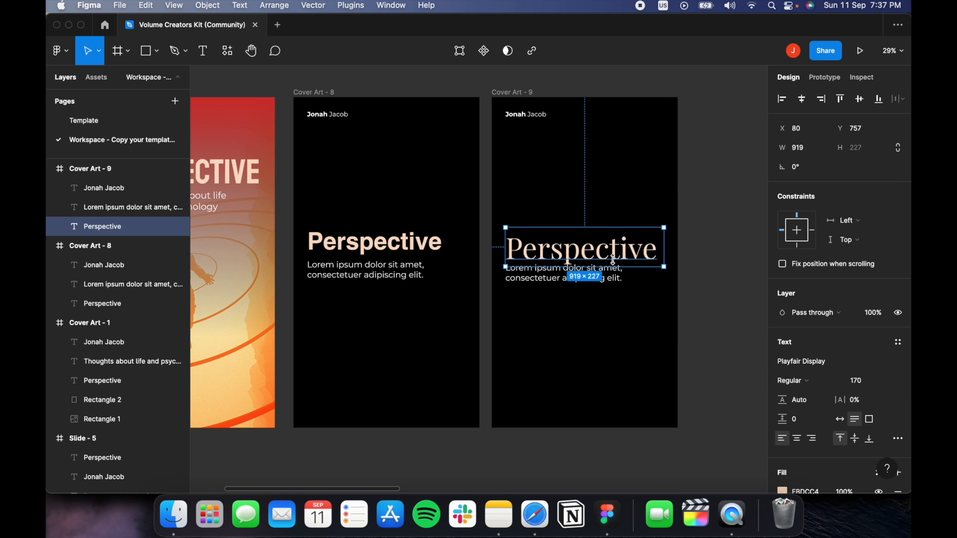
left_click_drag(616, 252, 614, 244)
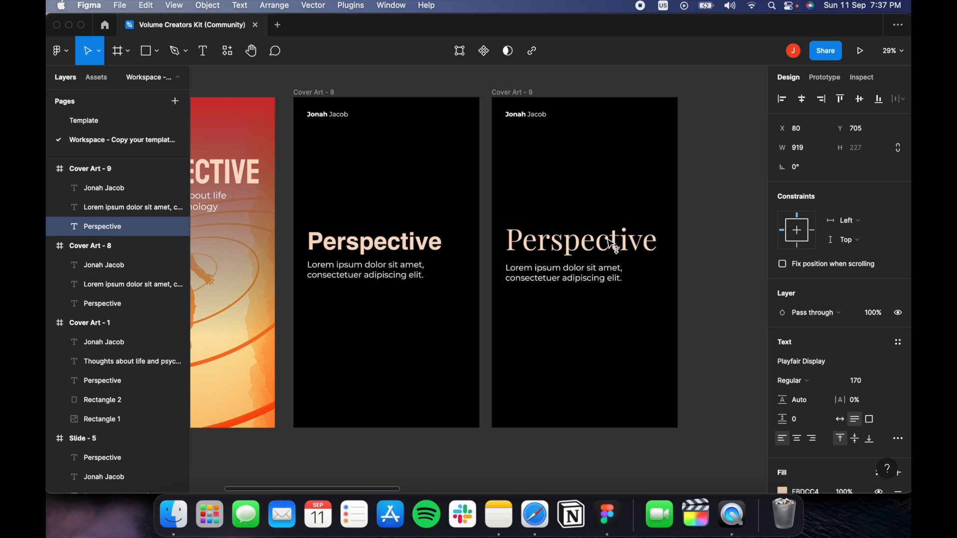
Select Cover Art - 9's heading and body text together, checking against Cover Art - 1.
left_click_drag(702, 317, 604, 276)
left_click(741, 339)
scroll(741, 339, "left", 5)
left_click(386, 338)
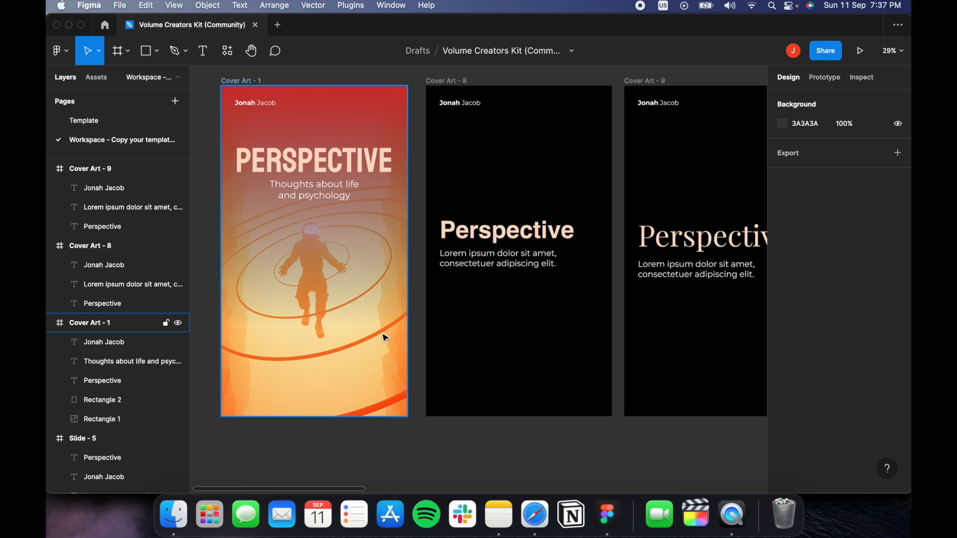
scroll(587, 373, "right", 5)
left_click_drag(640, 315, 479, 187)
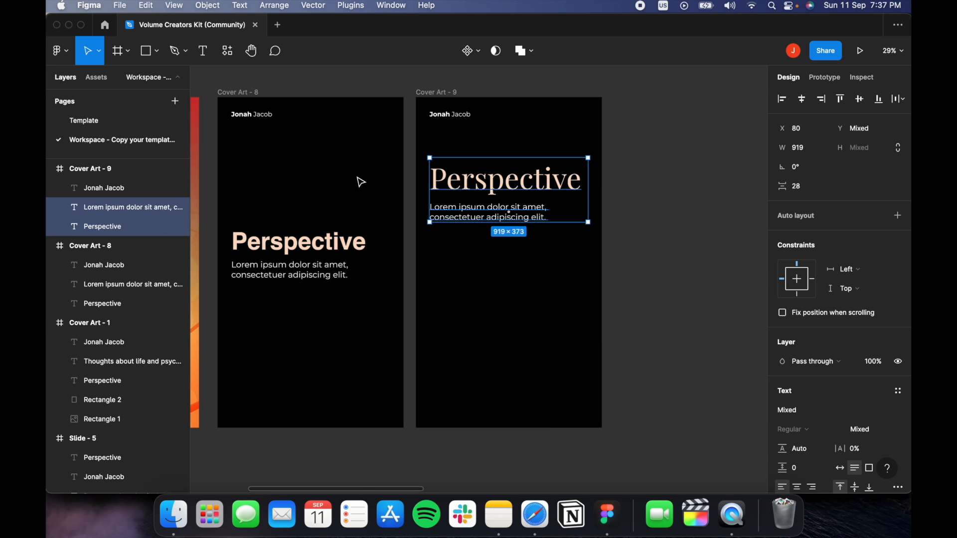
Draw a rectangle below Cover Art - 9's text and fill it with the orange astronaut photo.
left_click(146, 50)
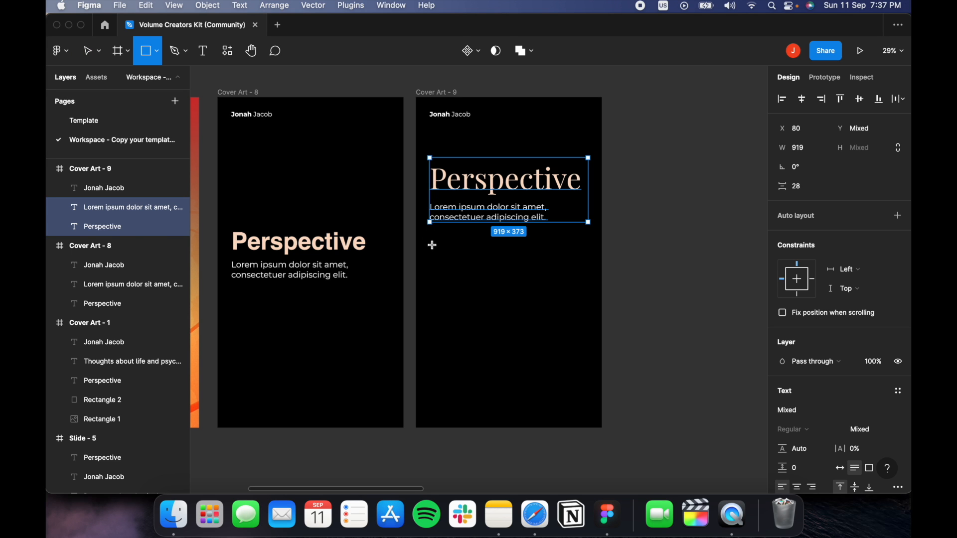
left_click_drag(431, 238, 589, 403)
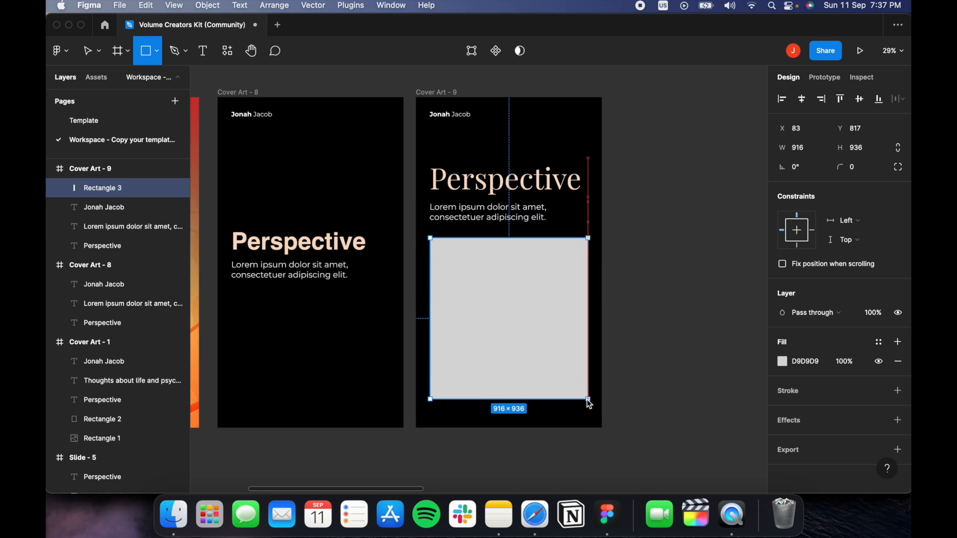
left_click_drag(432, 303, 432, 303)
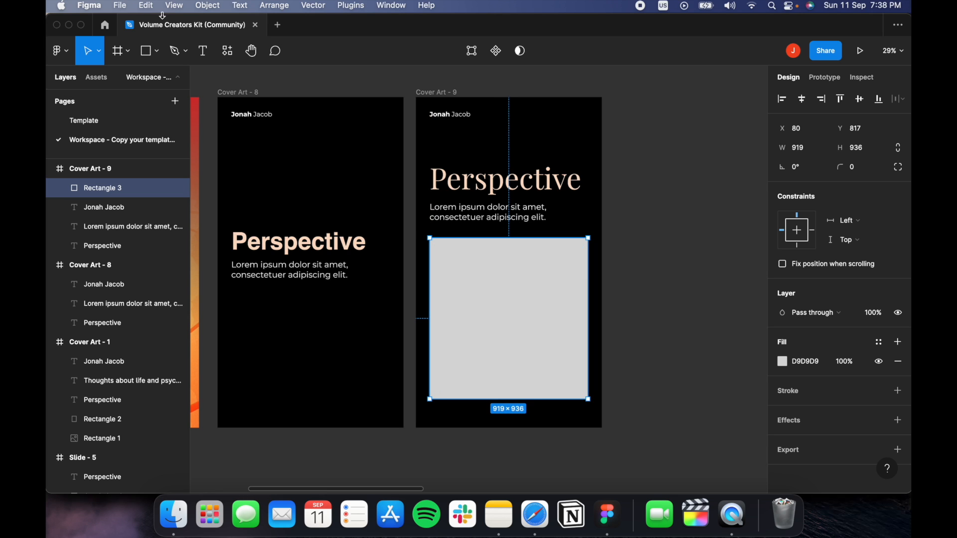
left_click(784, 365)
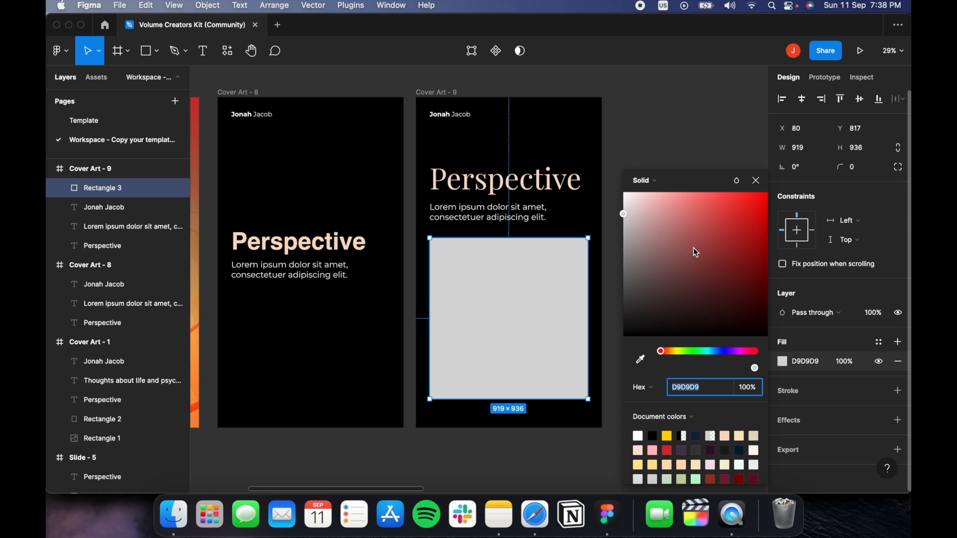
left_click(658, 187)
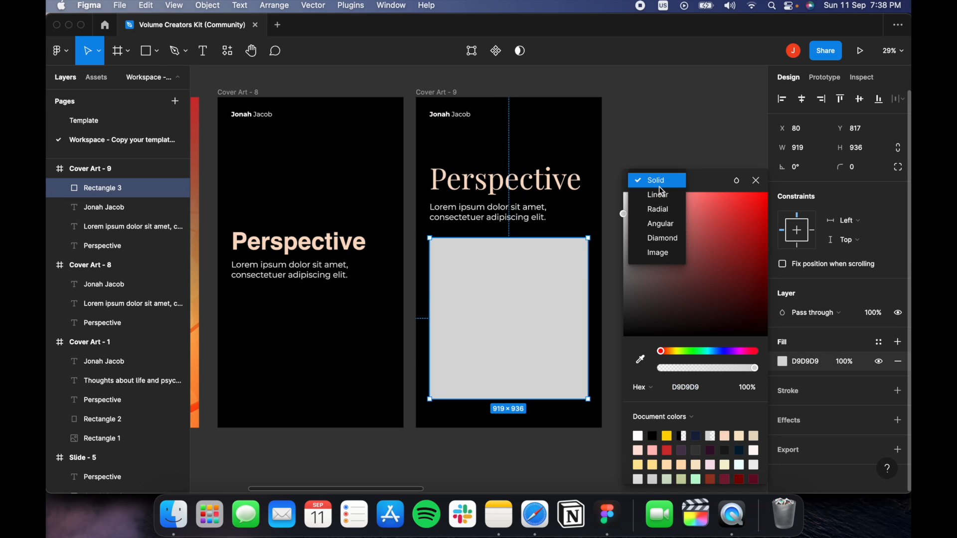
left_click(659, 253)
left_click(695, 267)
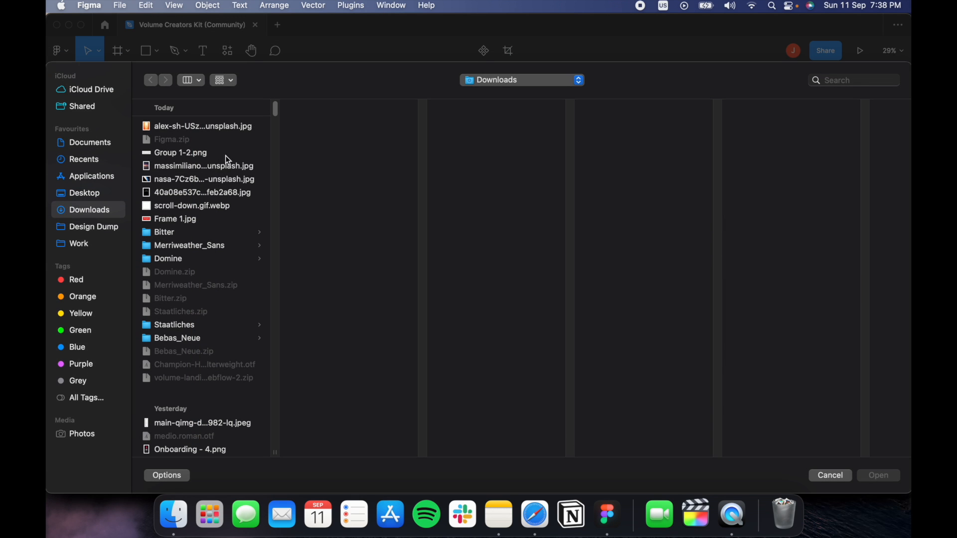
left_click(178, 219)
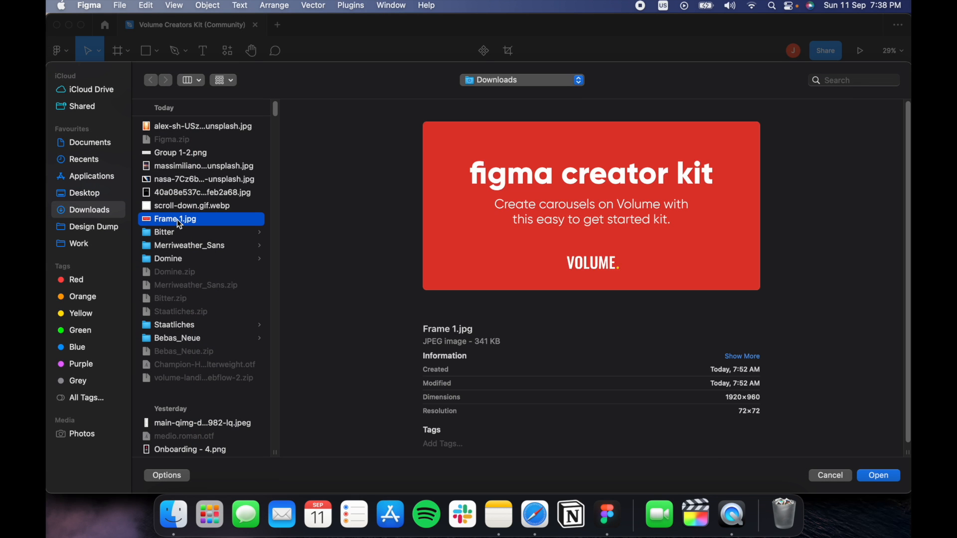
left_click(180, 166)
left_click(173, 127)
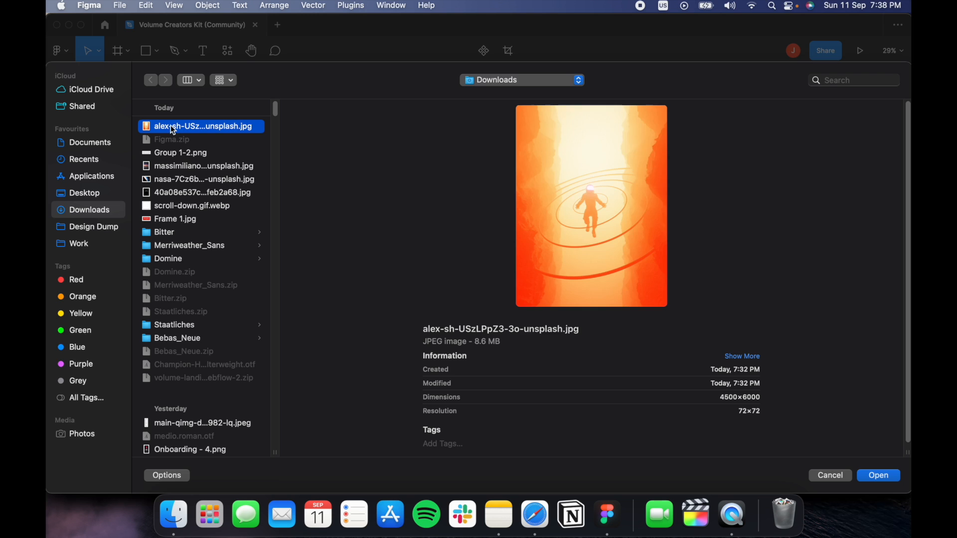
double_click(172, 127)
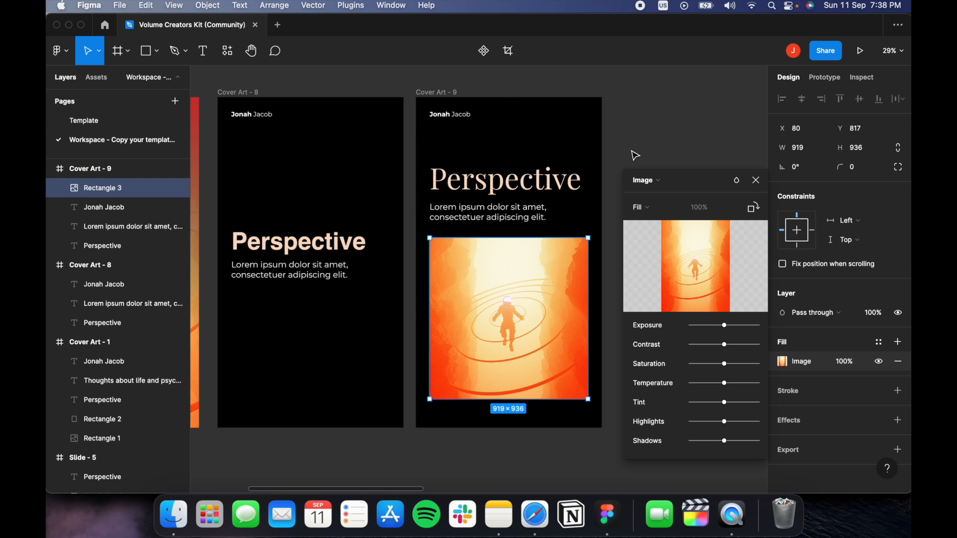
key("Escape")
Raise the heading and text, then stretch the image upward to 919 × 1094.
left_click_drag(625, 162, 503, 221)
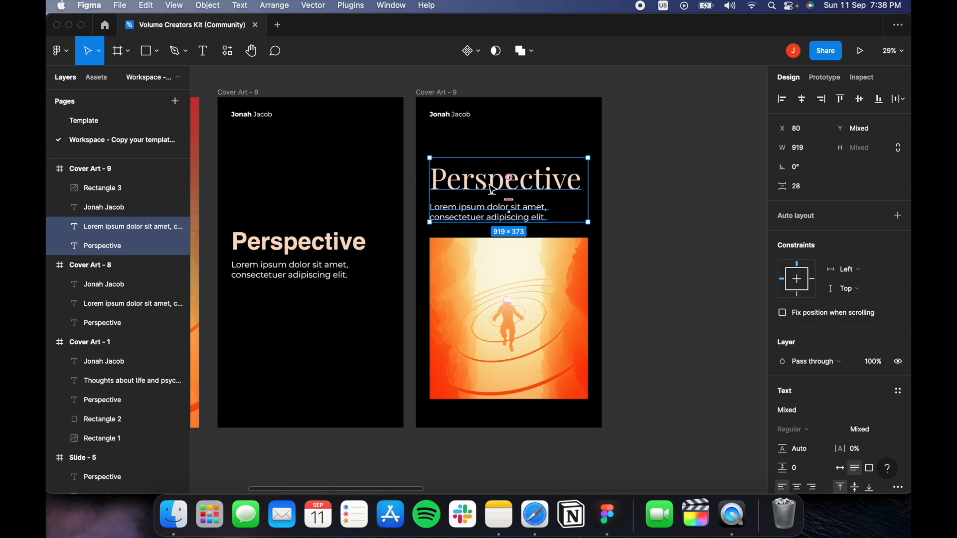
left_click_drag(494, 190, 493, 166)
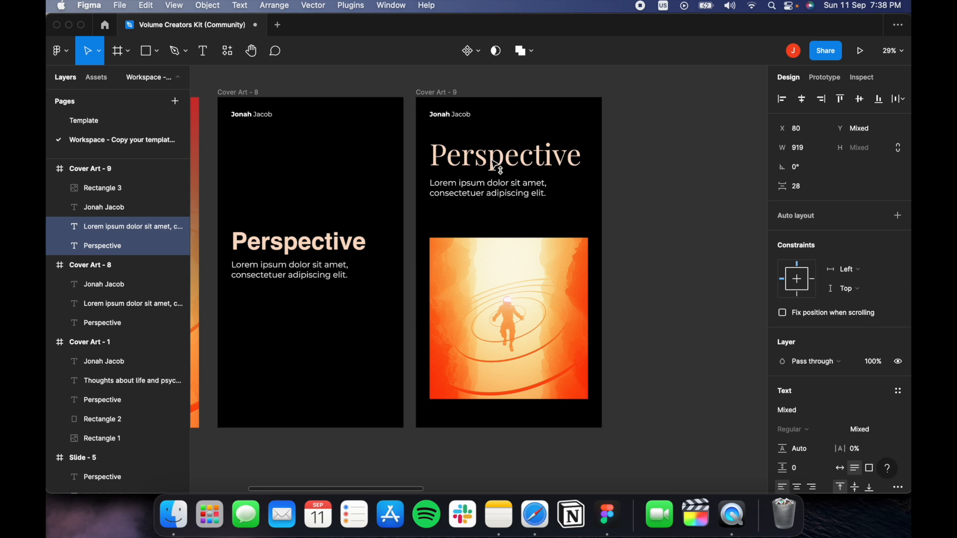
left_click(504, 246)
left_click_drag(504, 238, 503, 210)
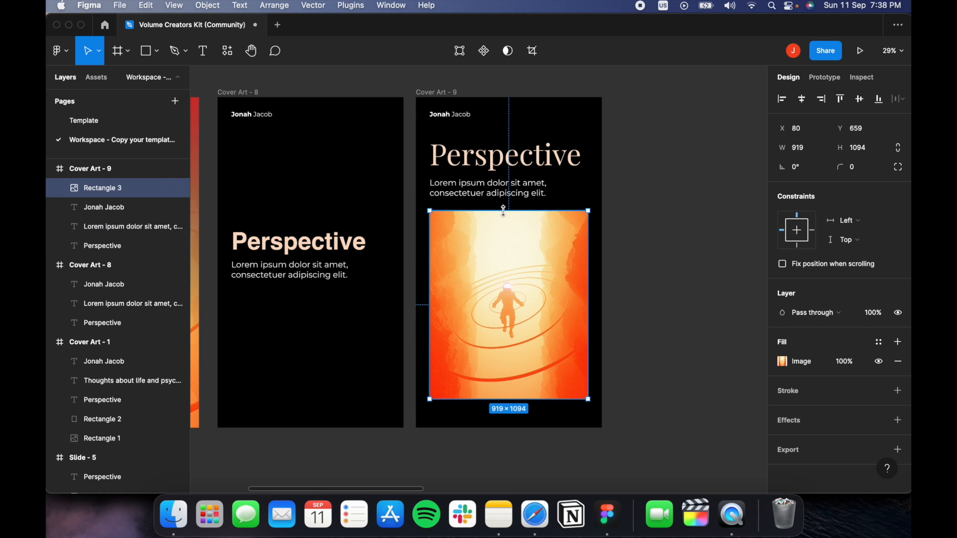
left_click(638, 284)
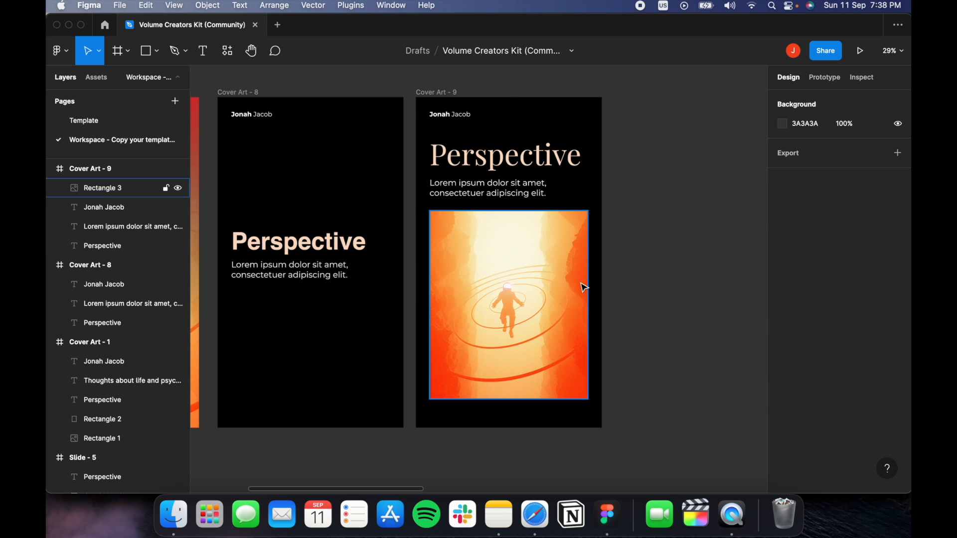
scroll(677, 257, "down", 5)
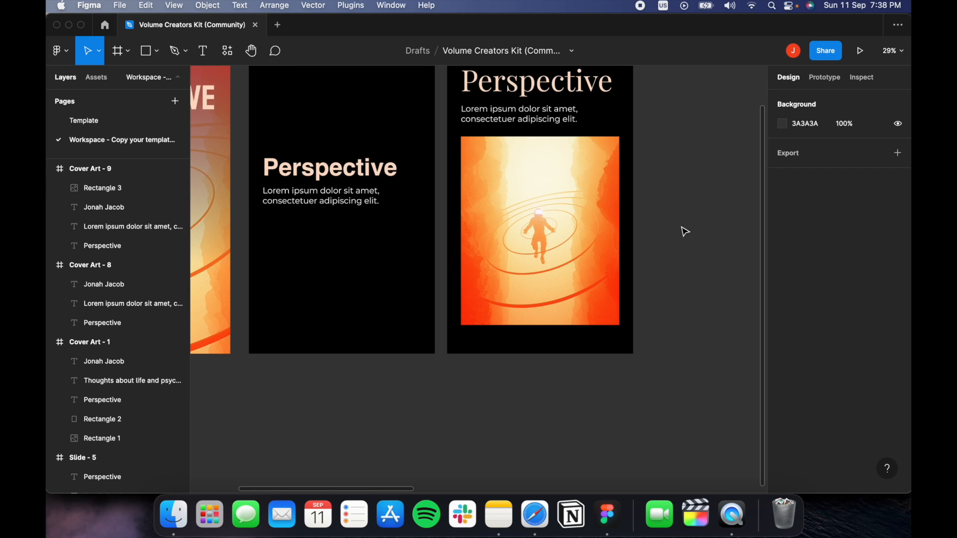
scroll(674, 265, "up", 2)
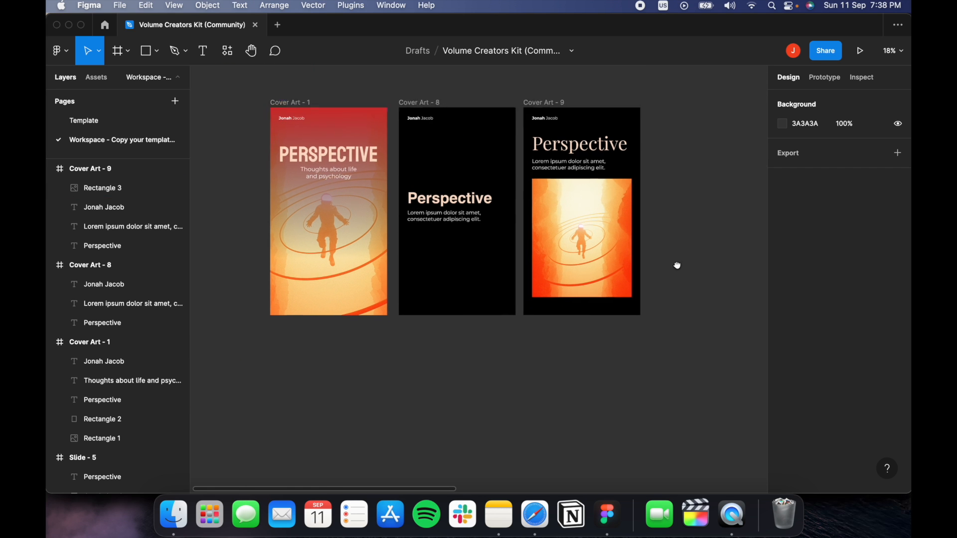
scroll(632, 239, "up", 4)
left_click(541, 244)
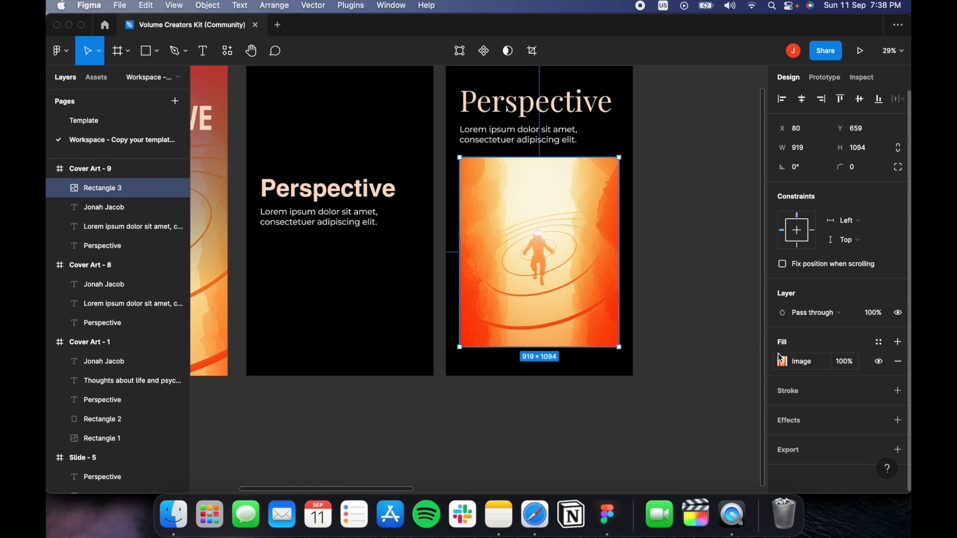
Give the astronaut image a red D02F2F inside border about 32 thick.
left_click(901, 393)
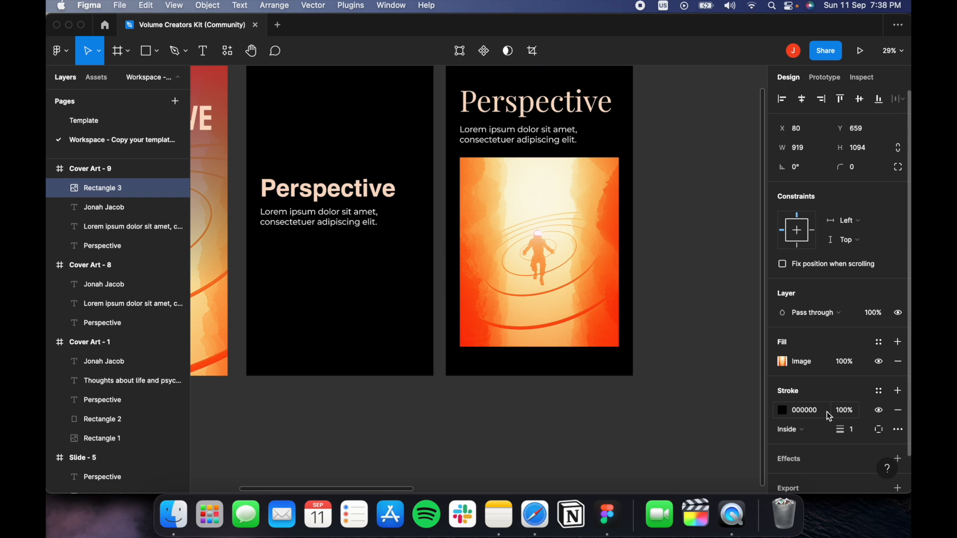
left_click_drag(835, 429, 847, 428)
left_click(782, 410)
left_click_drag(681, 305, 550, 145)
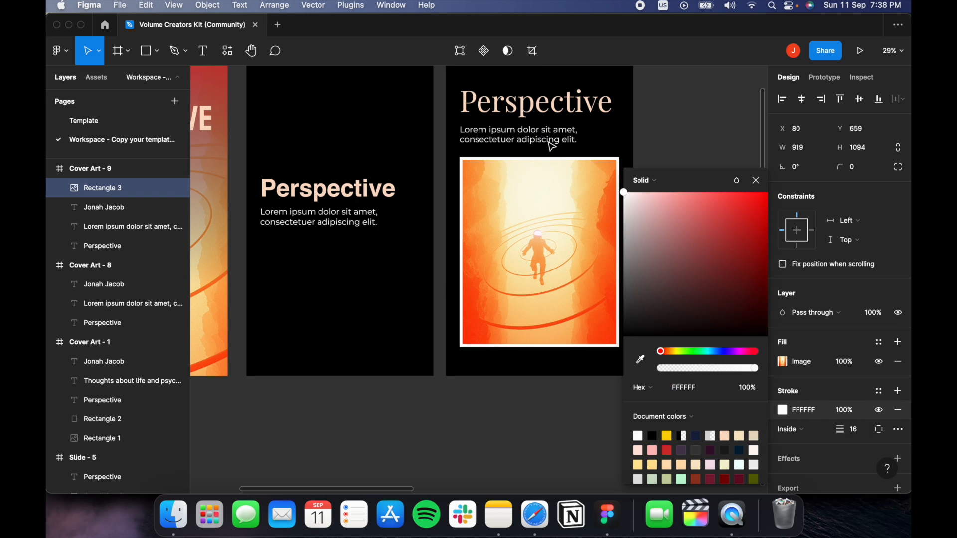
left_click(668, 449)
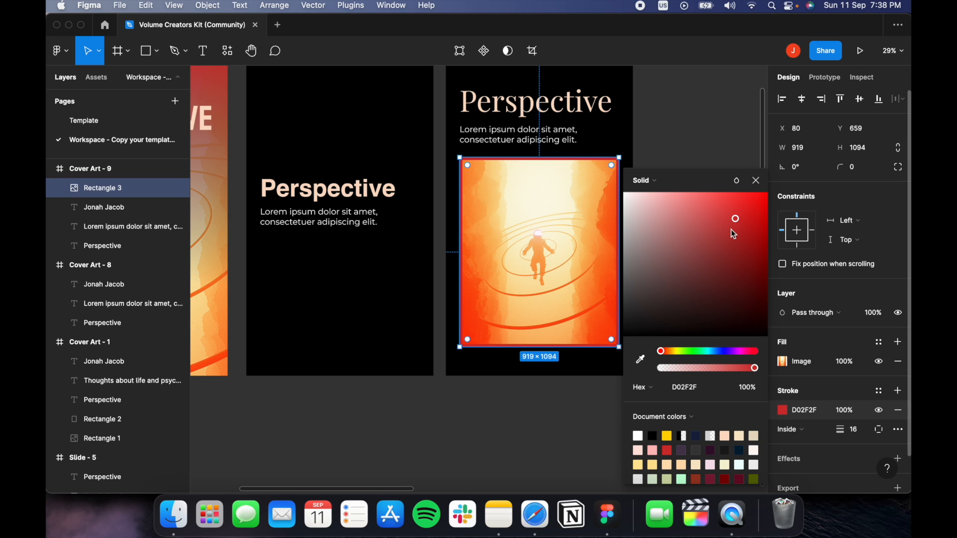
left_click_drag(840, 429, 862, 423)
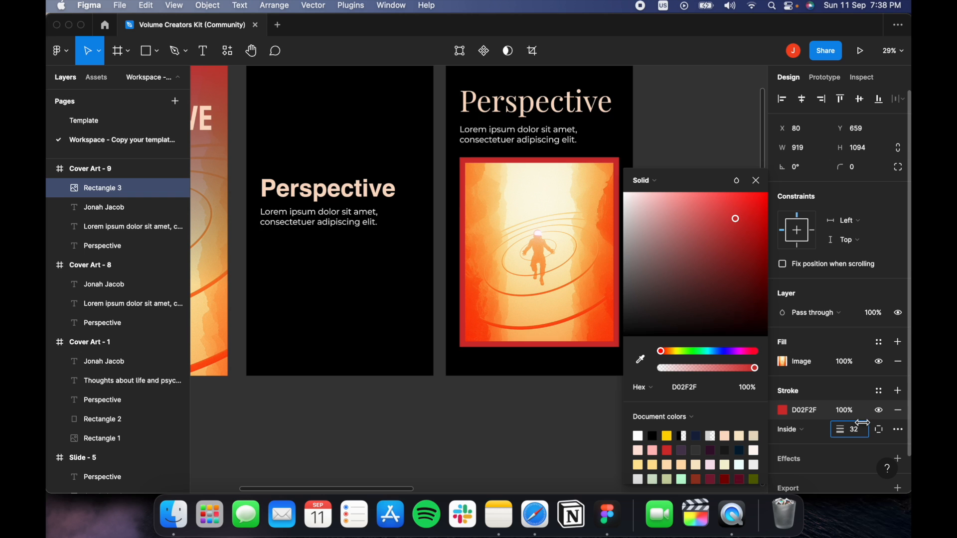
left_click(652, 117)
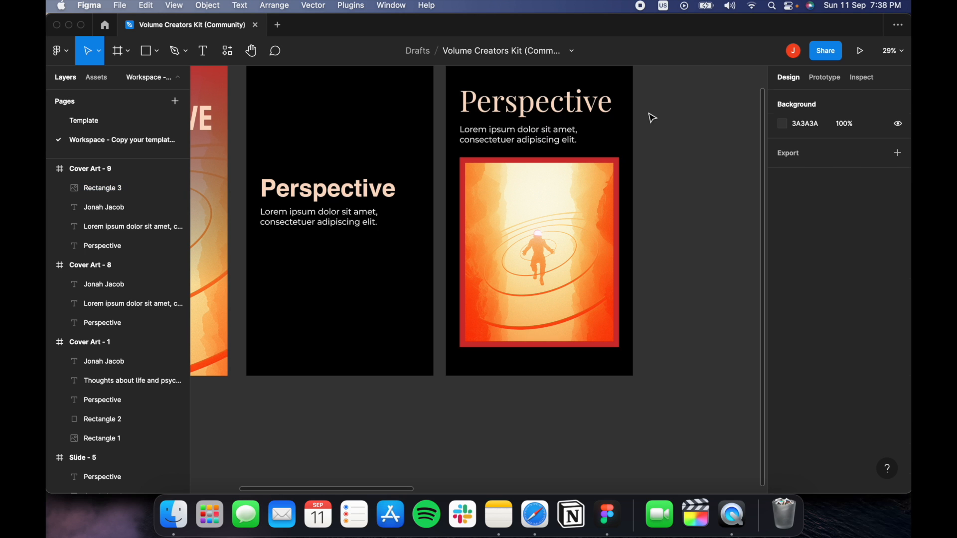
scroll(663, 127, "up", 3)
Colour the Perspective heading the same red by sampling the border with the eyedropper.
left_click(551, 171)
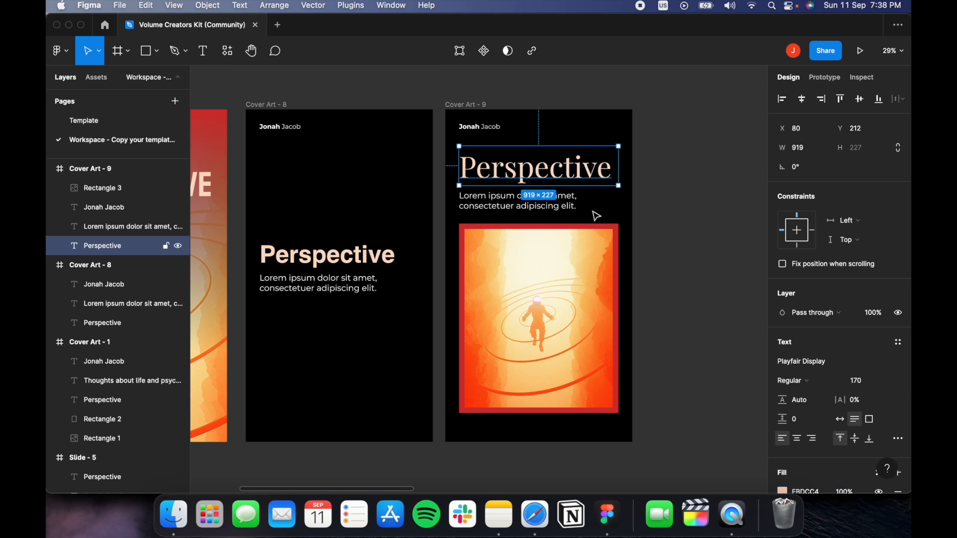
scroll(798, 439, "down", 2)
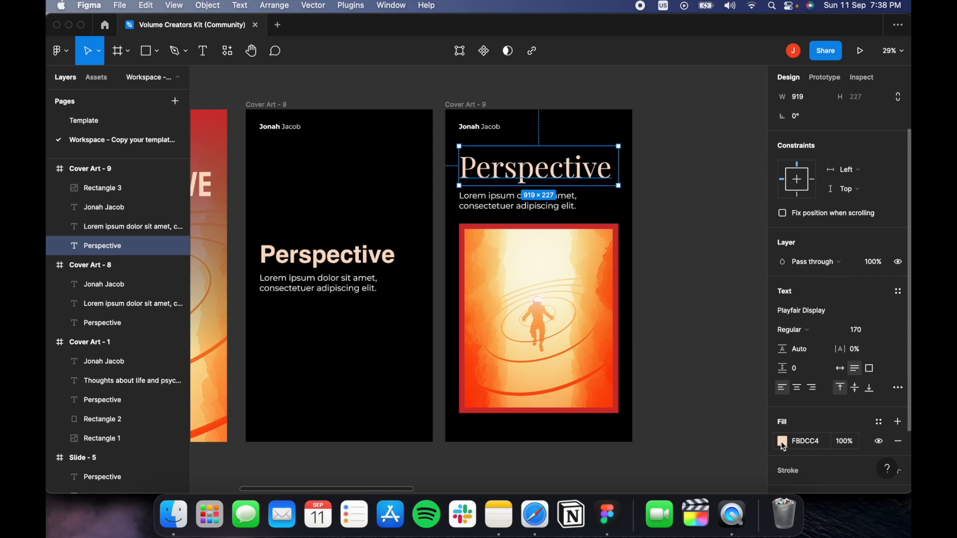
left_click(783, 442)
left_click(640, 359)
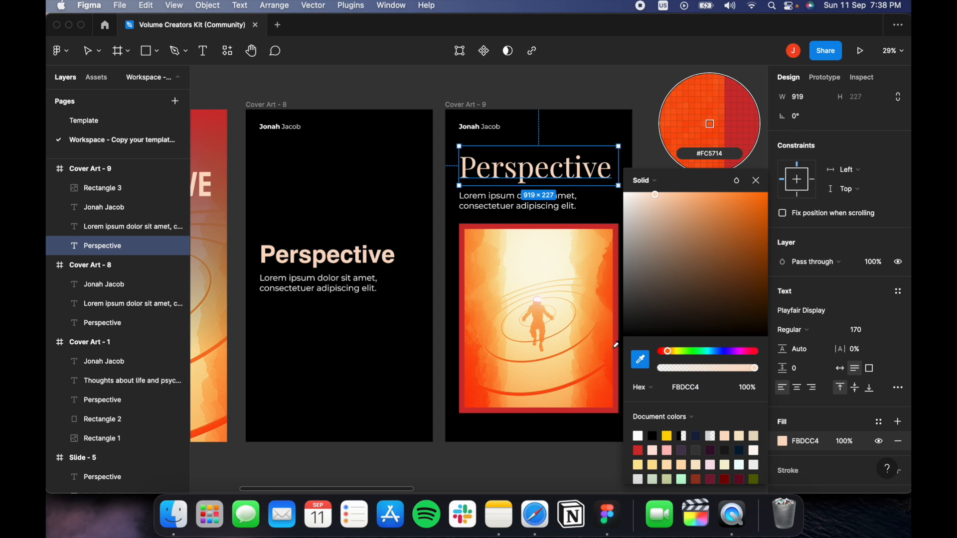
left_click(704, 119)
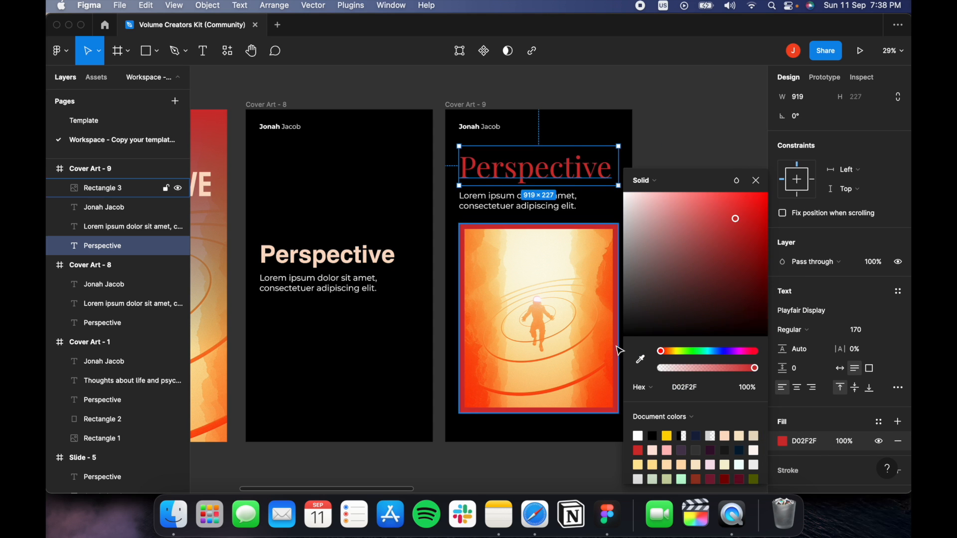
left_click(694, 129)
scroll(688, 145, "down", 4)
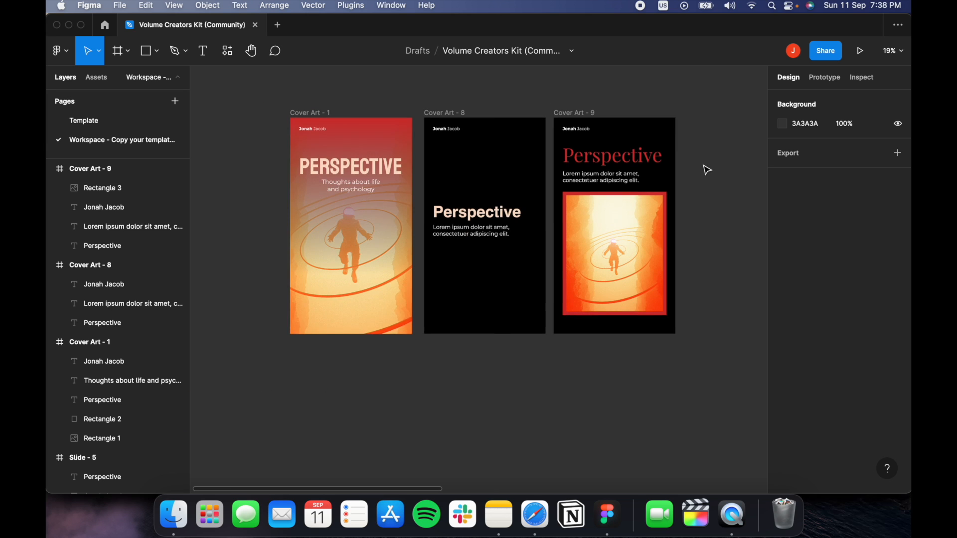
scroll(706, 175, "up", 5)
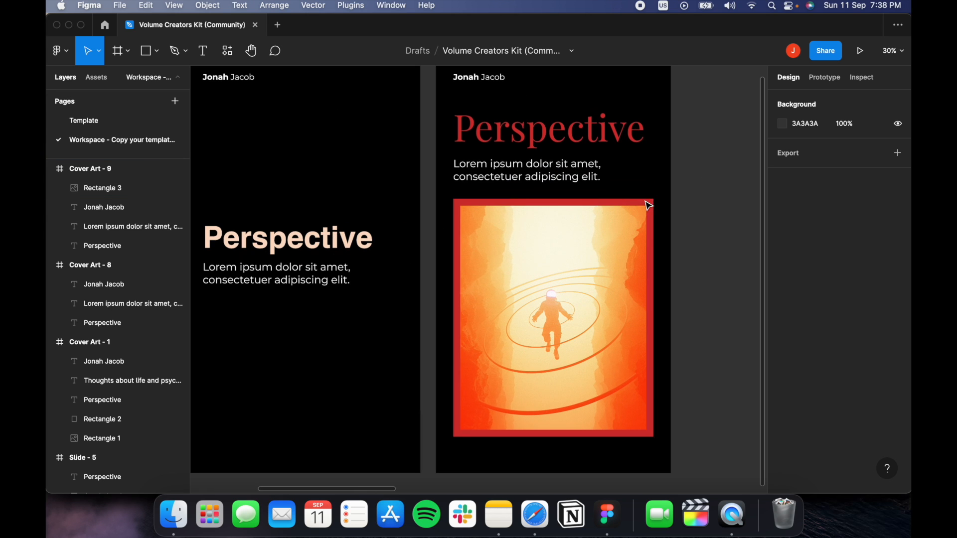
left_click(588, 172)
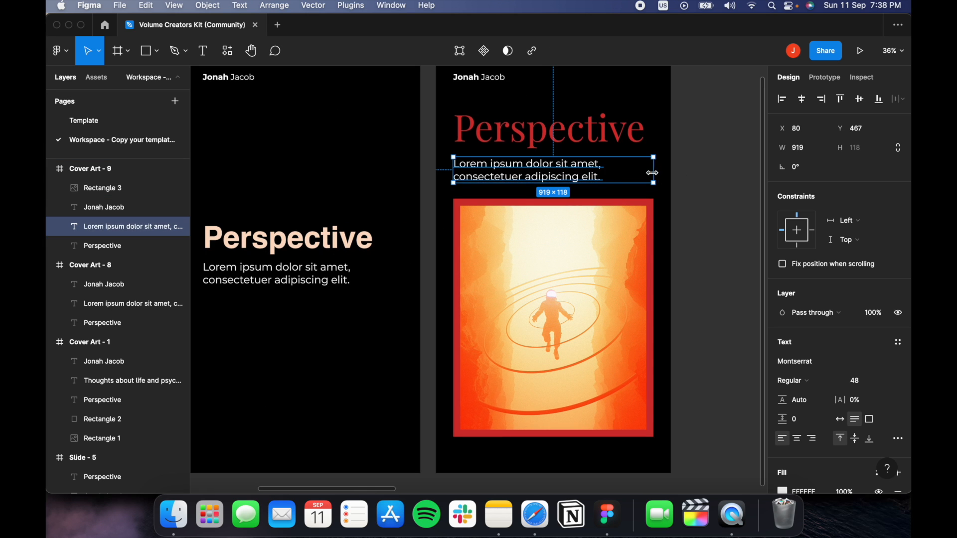
mouse_move(652, 173)
left_mouse_down()
mouse_move(591, 168)
mouse_move(650, 161)
left_mouse_up()
left_click(700, 187)
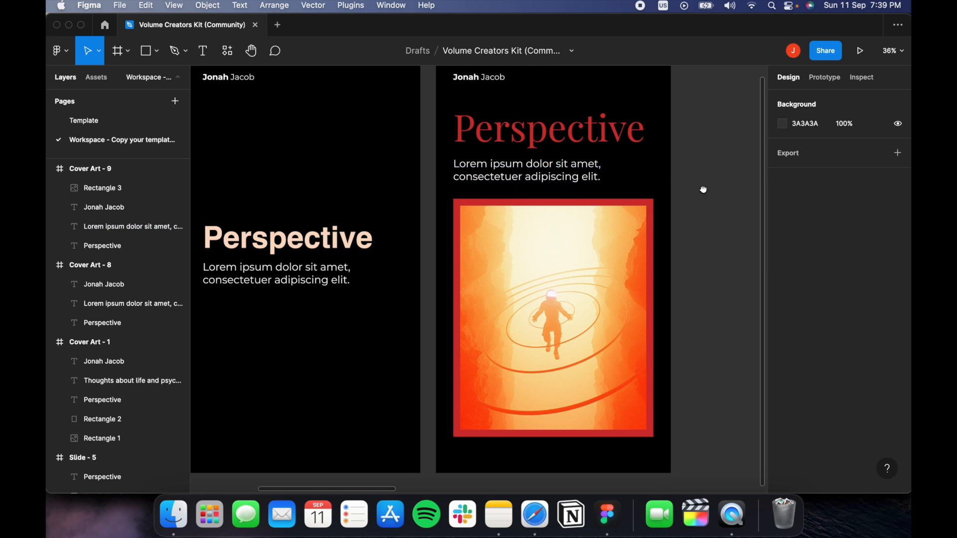
scroll(703, 189, "down", 5)
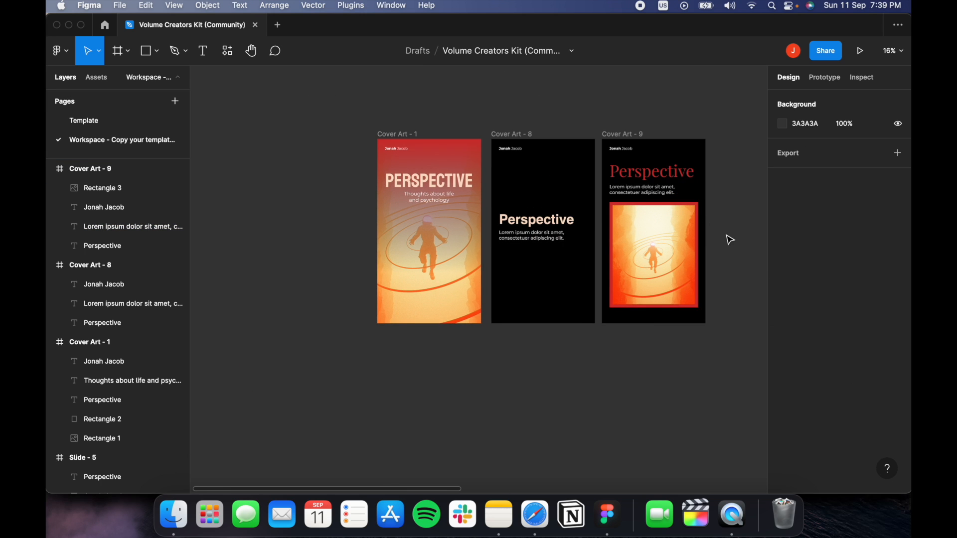
left_click_drag(730, 239, 716, 237)
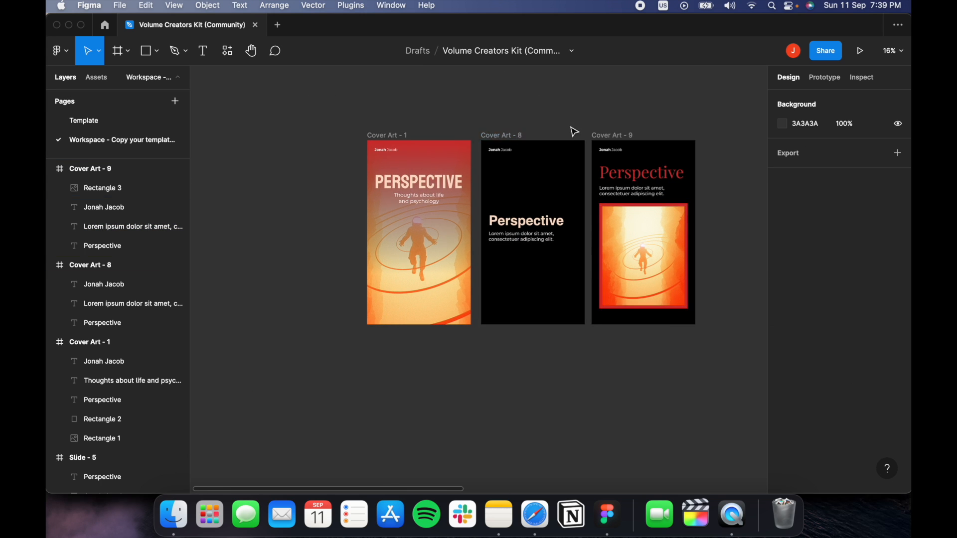
left_click(618, 136)
left_click(382, 136)
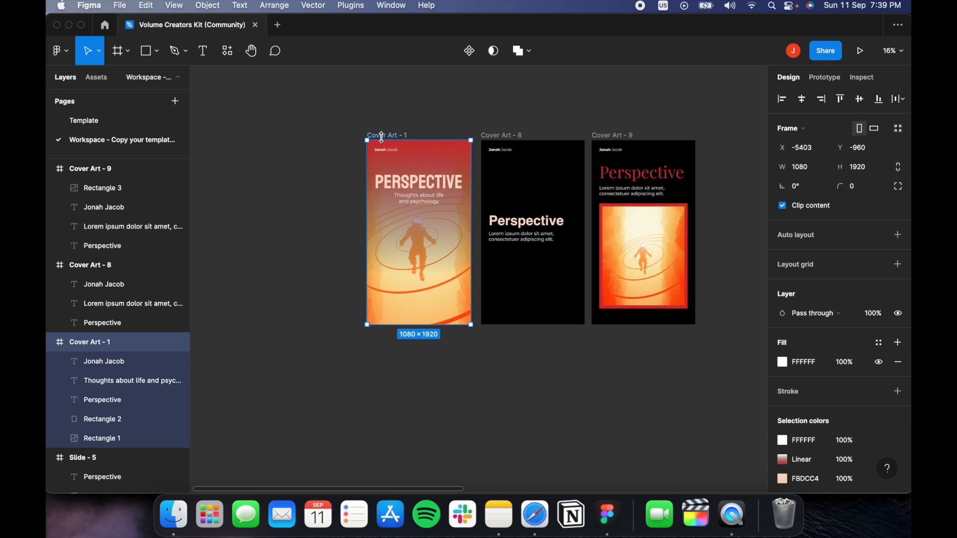
scroll(840, 404, "down", 3)
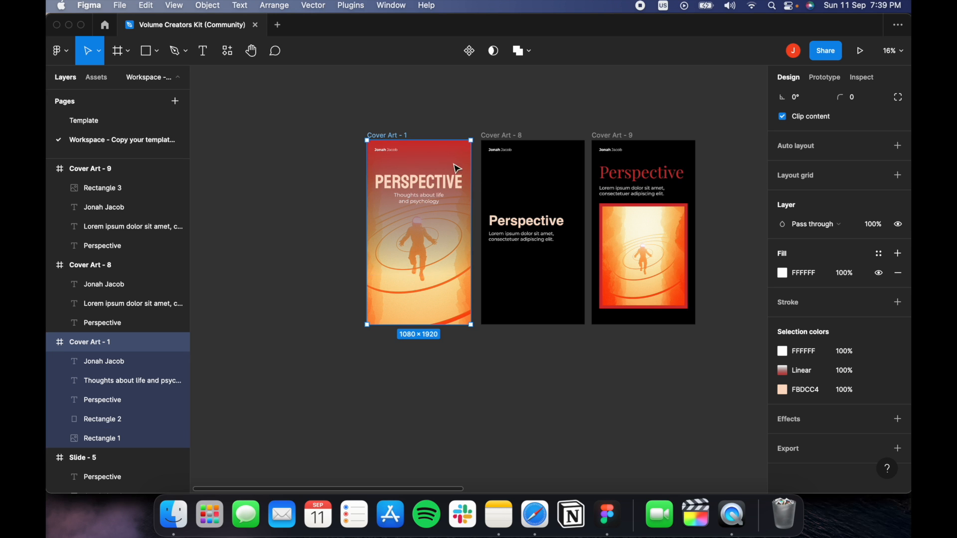
Replace Cover Art - 9's Lorem caption with the copied 'Thoughts about life and psychology' text, narrowed to two lines.
scroll(444, 210, "up", 5)
left_click(424, 203)
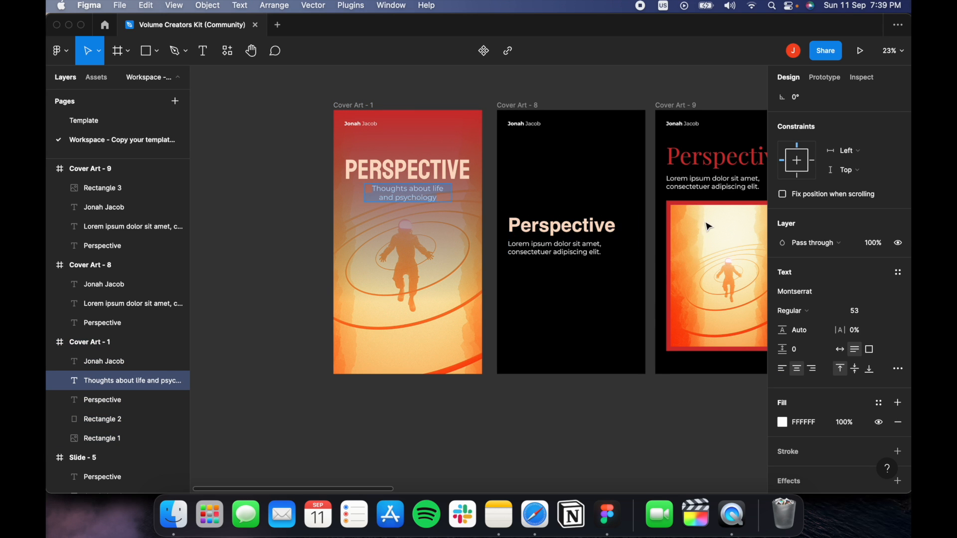
left_click_drag(706, 225, 627, 222)
left_click(656, 185)
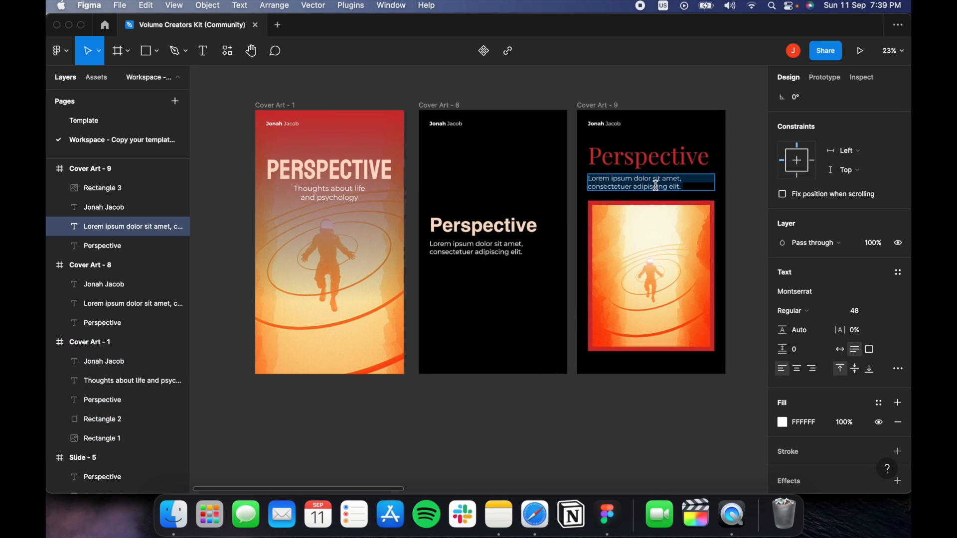
key("super+shift+r")
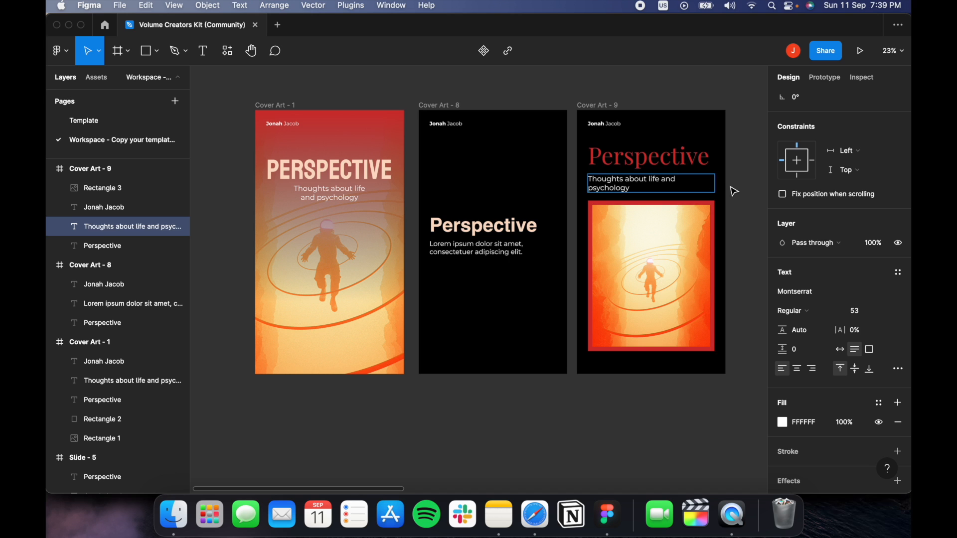
left_click_drag(714, 183, 667, 183)
left_click(685, 188)
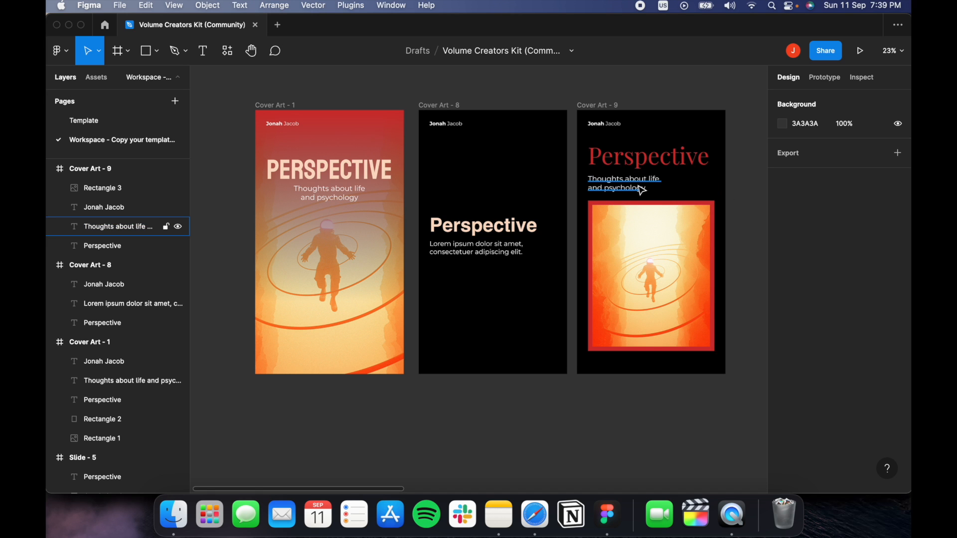
scroll(641, 190, "up", 5)
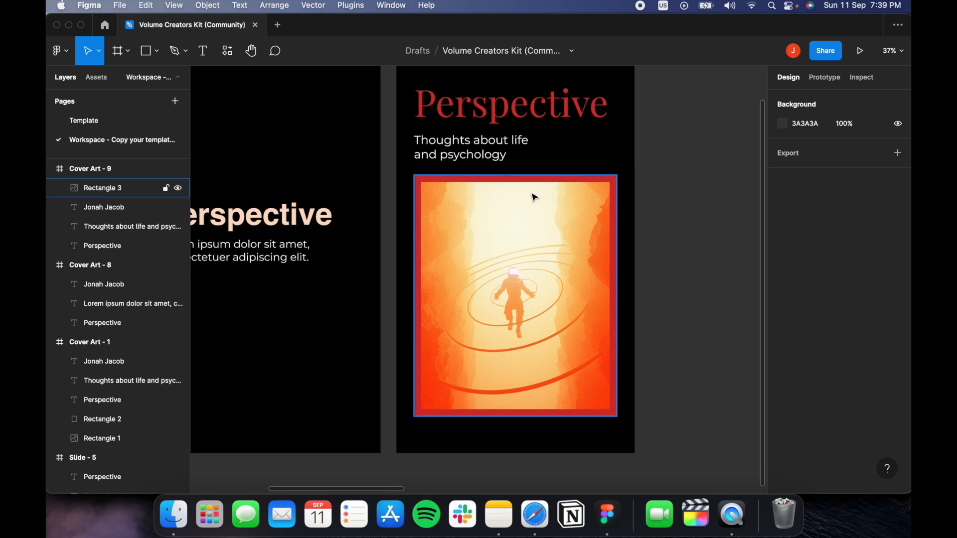
scroll(609, 207, "down", 3)
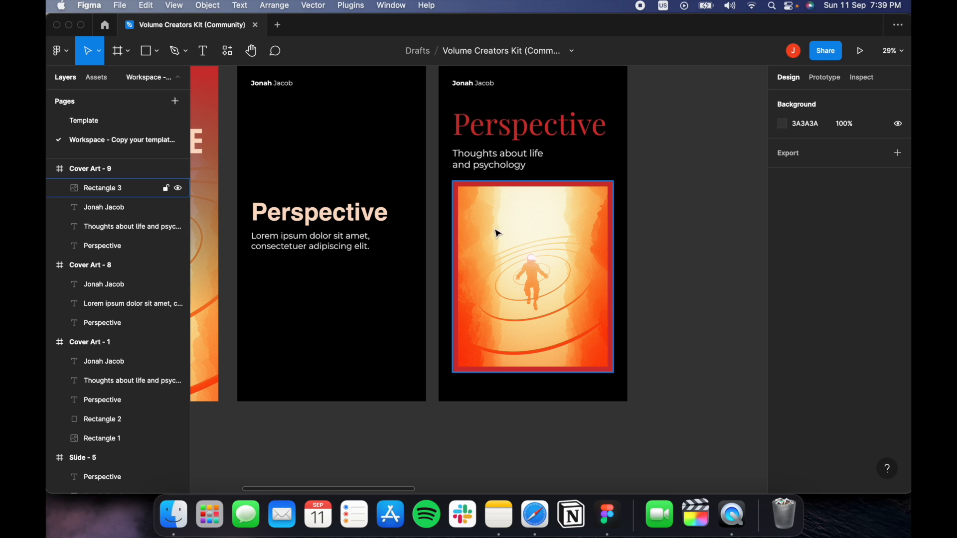
scroll(496, 229, "left", 5)
scroll(496, 230, "up", 2)
Set the second cover's Perspective heading font to Playfair Display Regular.
left_click(496, 255)
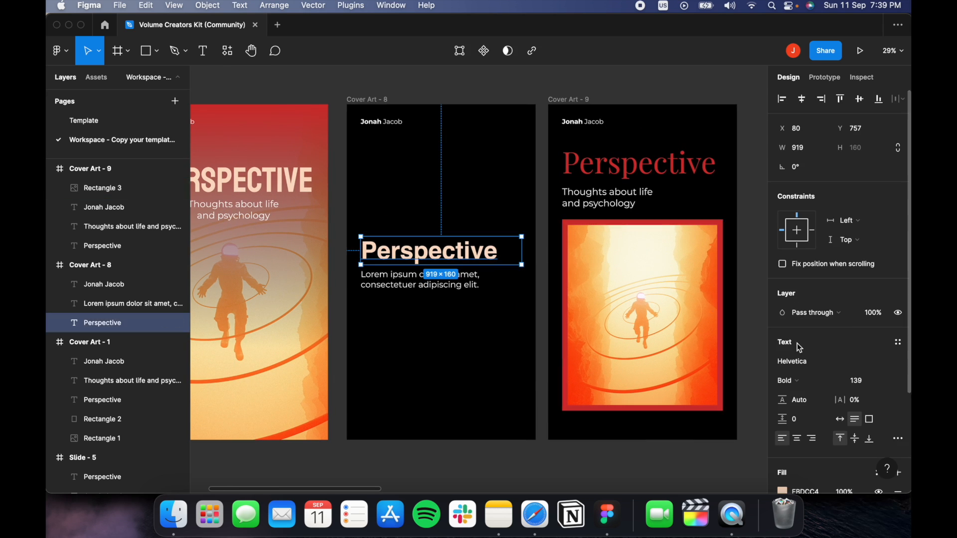
left_click(809, 365)
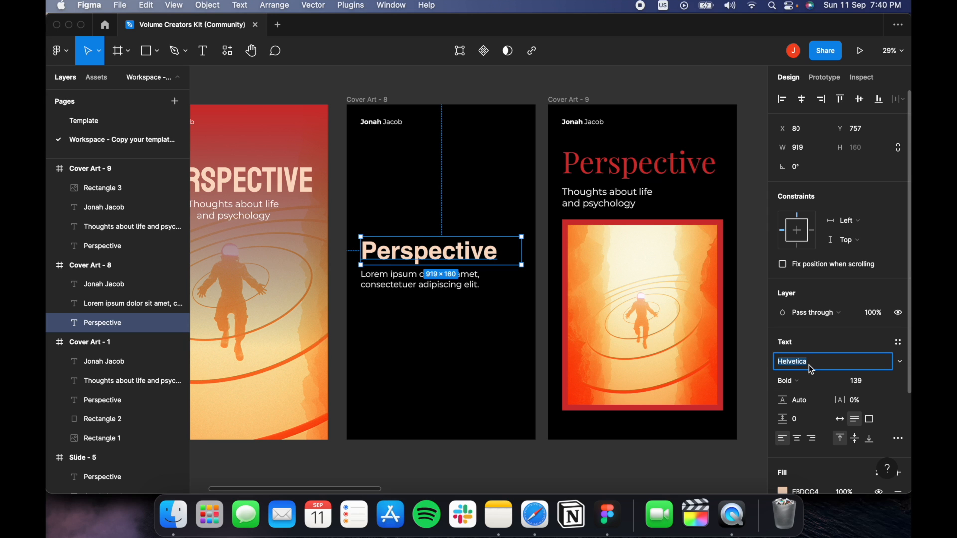
type("Playfair Display")
key("Return")
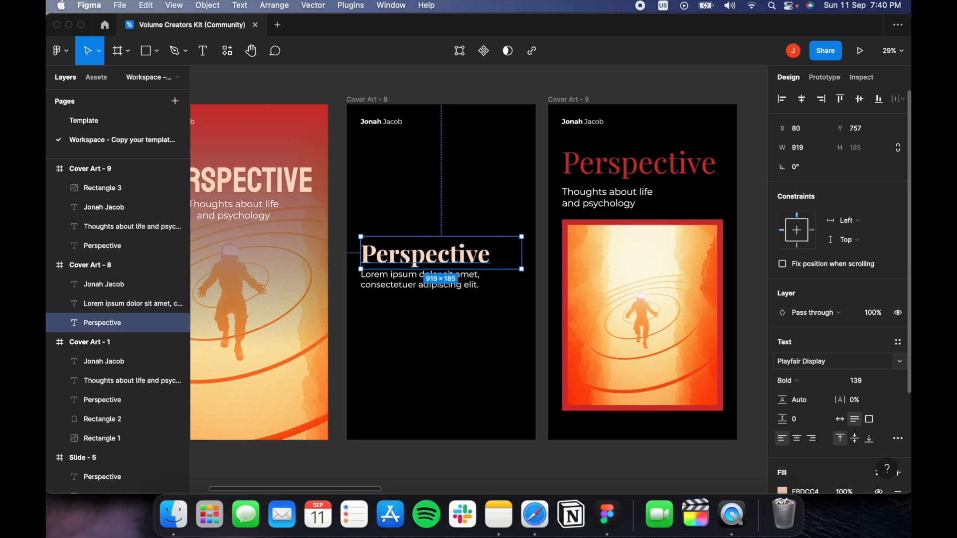
left_click(829, 380)
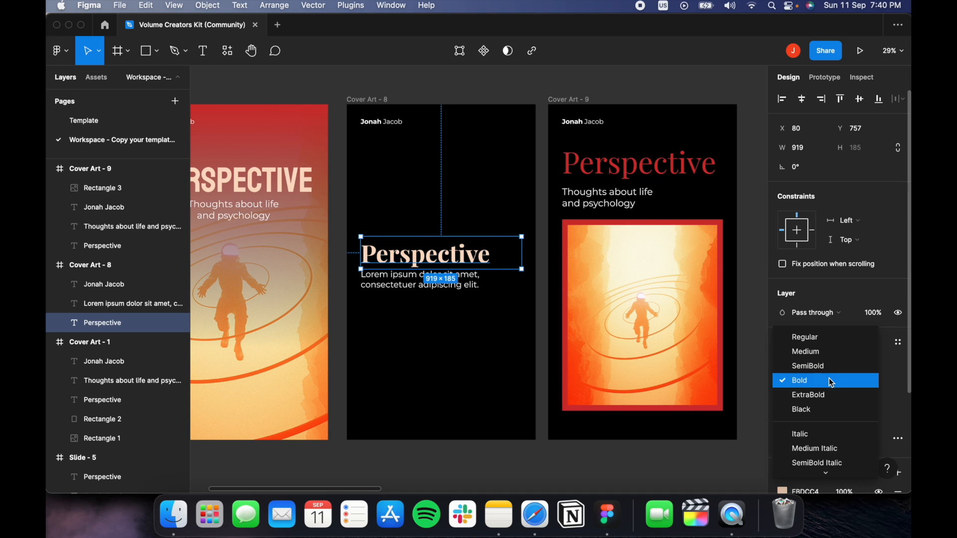
left_click(808, 337)
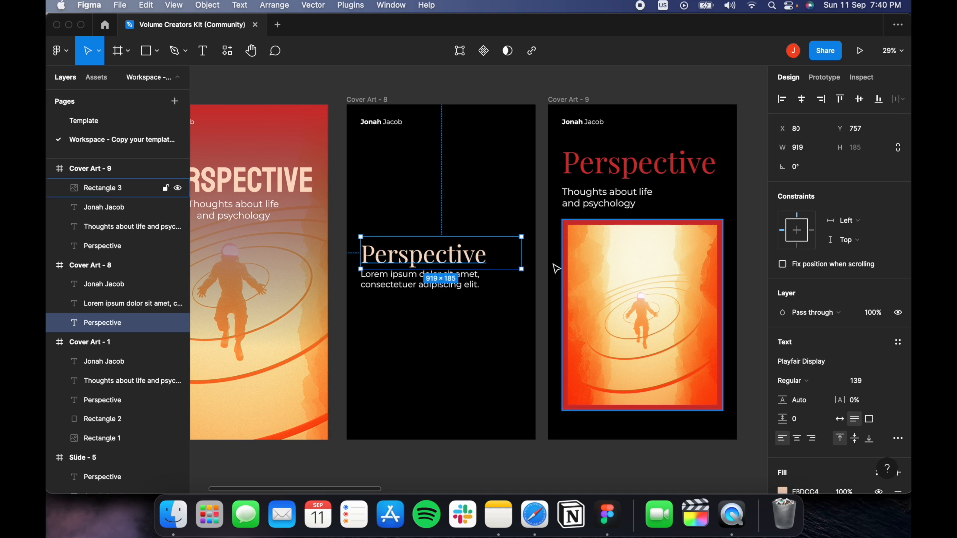
Scrub the heading size to 169, fill it white FFFFFF, and nudge the caption lower.
left_click(457, 256)
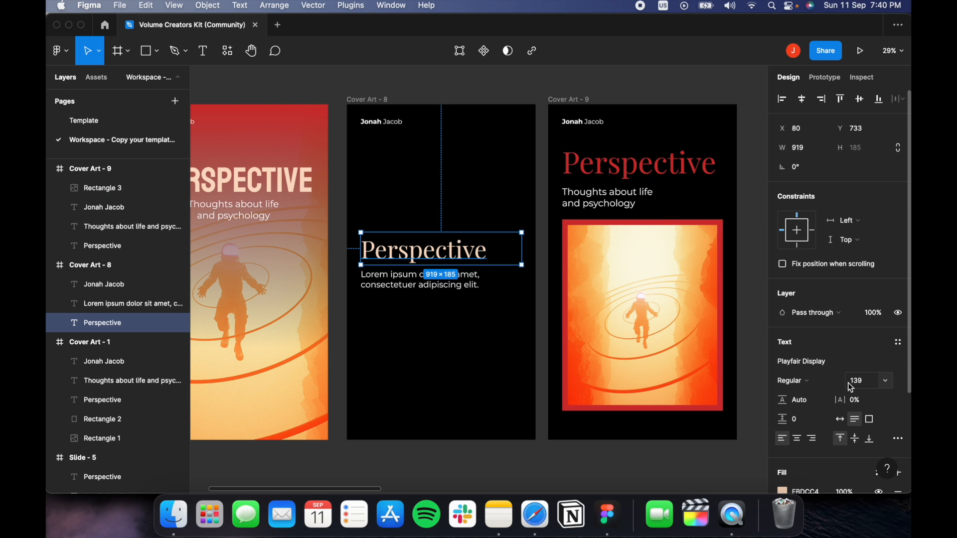
mouse_move(845, 384)
left_mouse_down()
mouse_move(875, 374)
mouse_move(861, 381)
left_mouse_up()
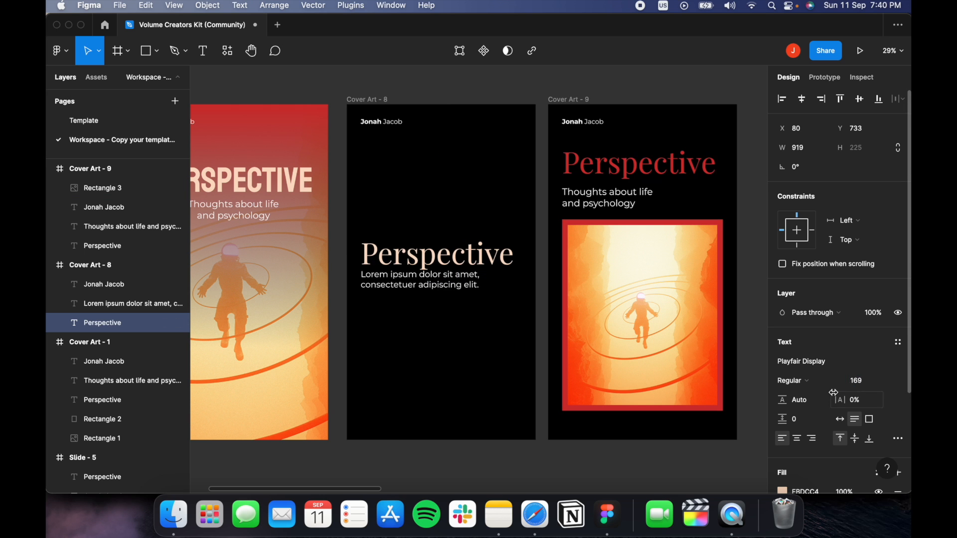
scroll(816, 417, "down", 5)
left_click(782, 366)
type("FFFFFF")
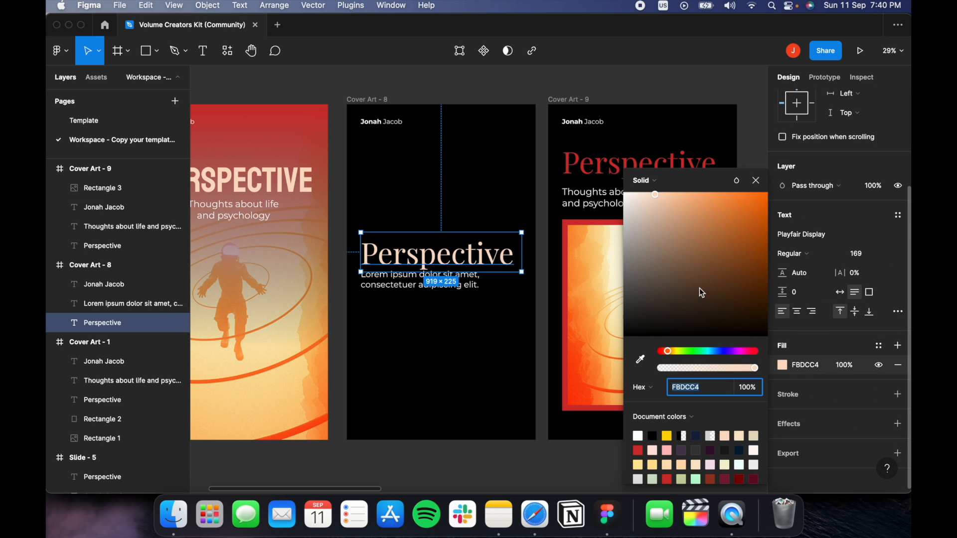
key("Return")
left_click(467, 101)
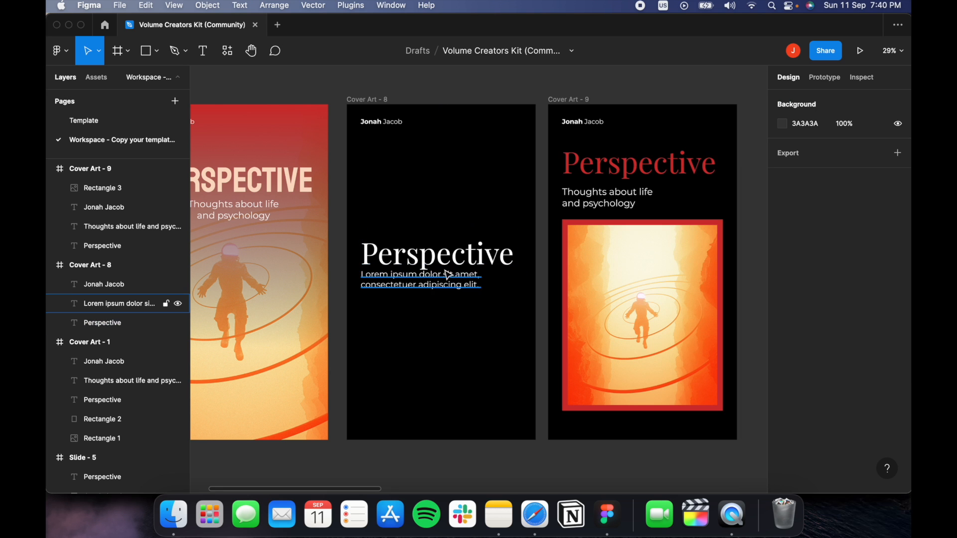
left_click(448, 286)
left_click_drag(448, 287, 448, 292)
Resize the Lorem caption, then replace its text with the copied 'Thoughts about life and psychology' caption.
left_click(871, 383)
type("46")
key("Return")
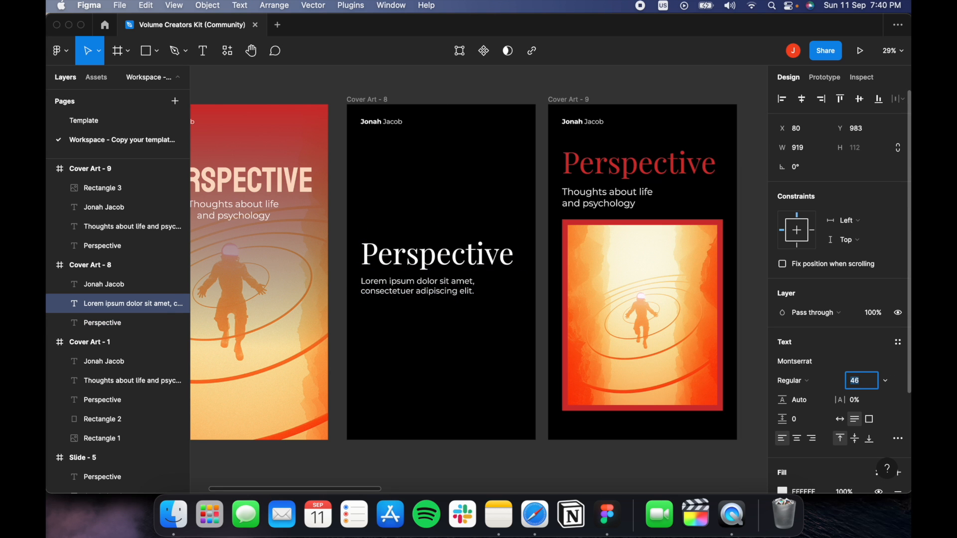
key("Down")
key("Down")
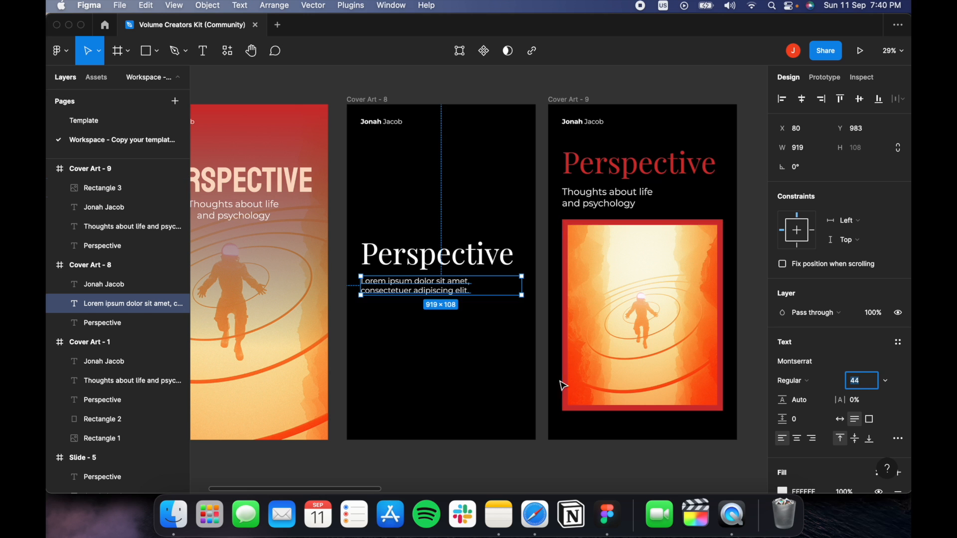
key("Escape")
left_click(245, 219)
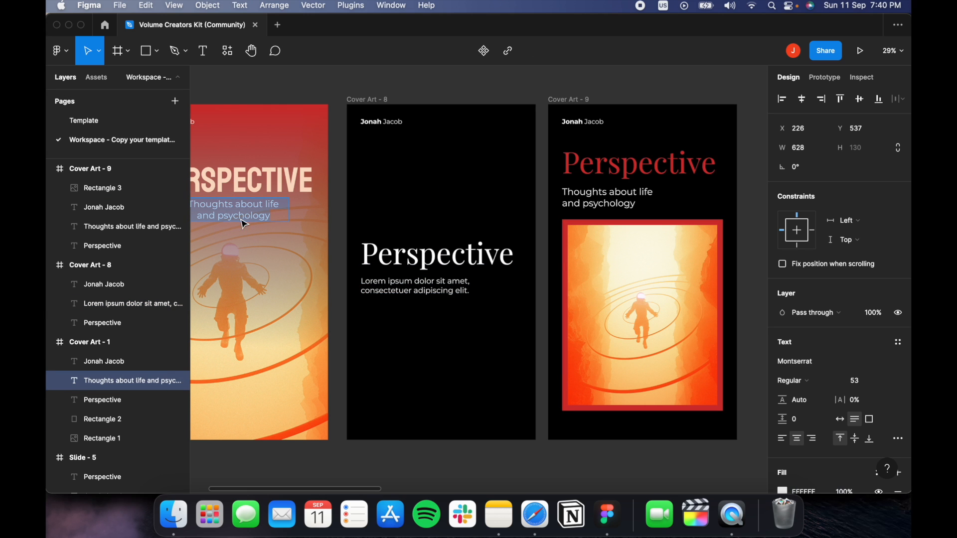
left_click(458, 286)
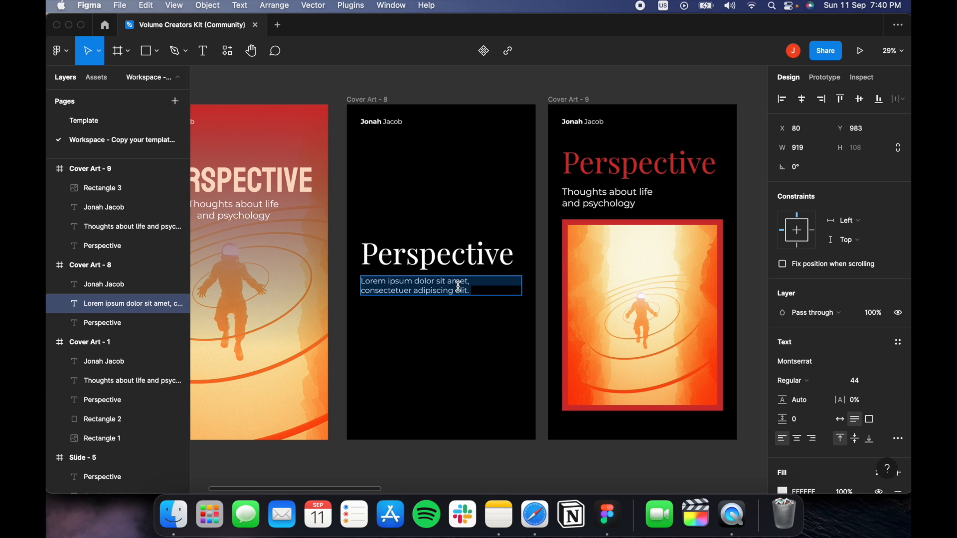
key("super+shift+r")
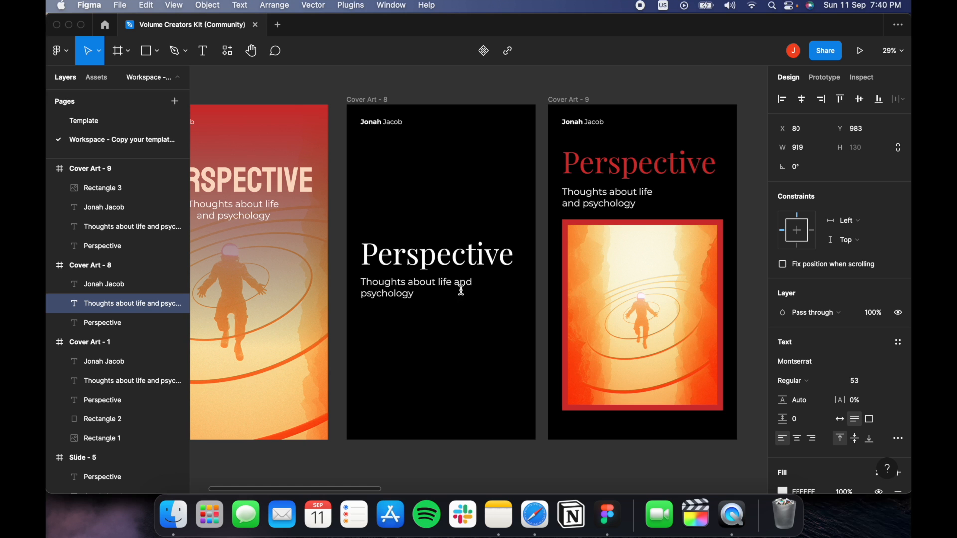
Set the new caption to size 46 and narrow its box so it wraps onto two lines.
left_click(854, 380)
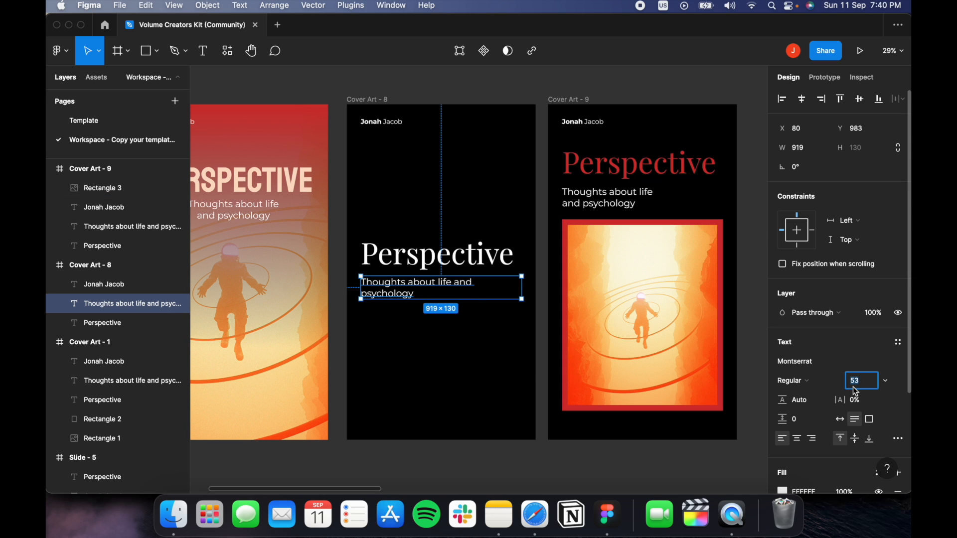
type("48")
key("Return")
key("Down")
key("Down")
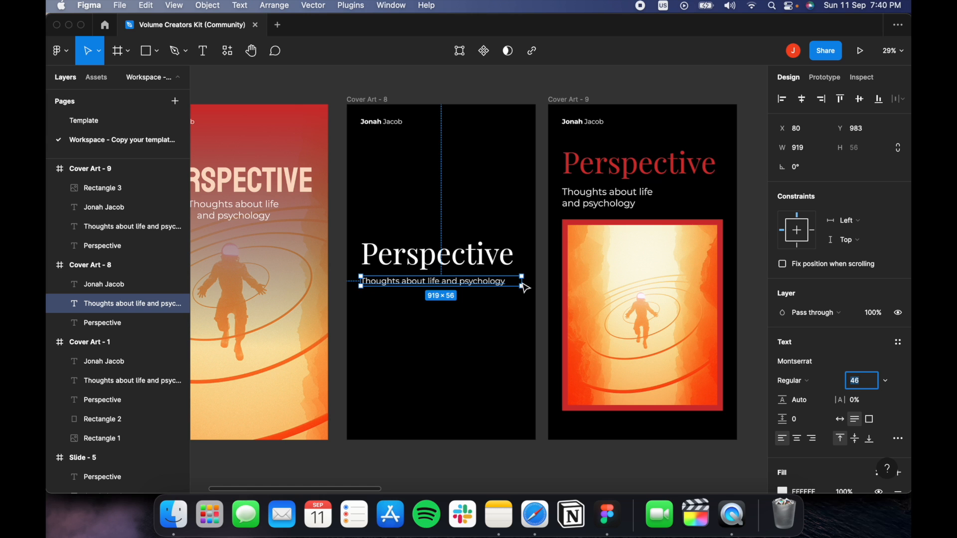
left_click_drag(523, 281, 452, 292)
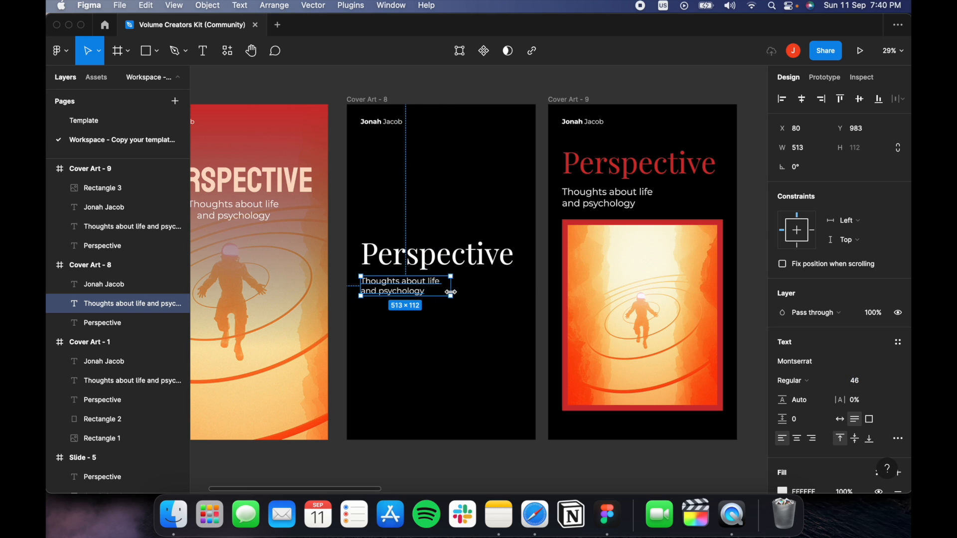
left_click(480, 298)
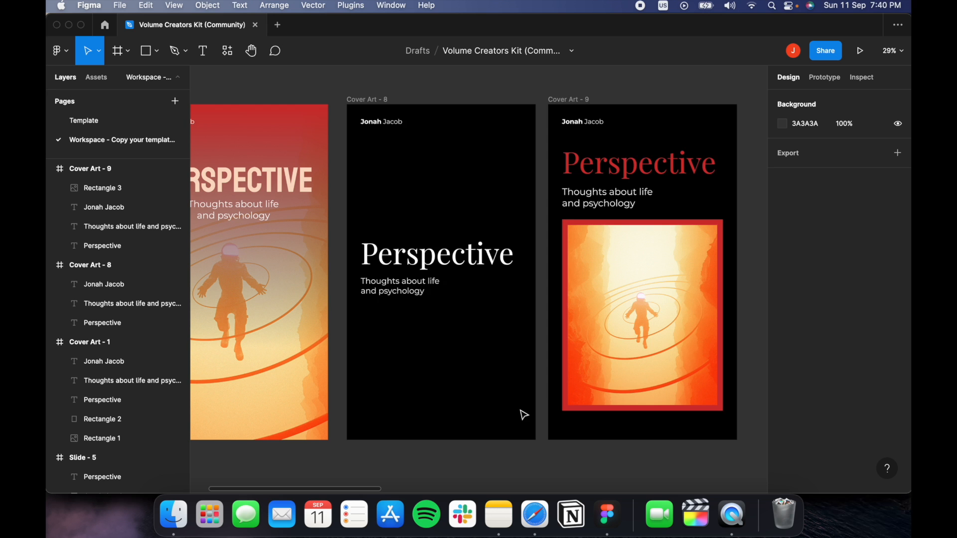
scroll(521, 414, "down", 2)
scroll(521, 414, "left", 2)
Centre-align the subtitle and Perspective title text, moving both to the frame's horizontal centre.
scroll(526, 342, "down", 2)
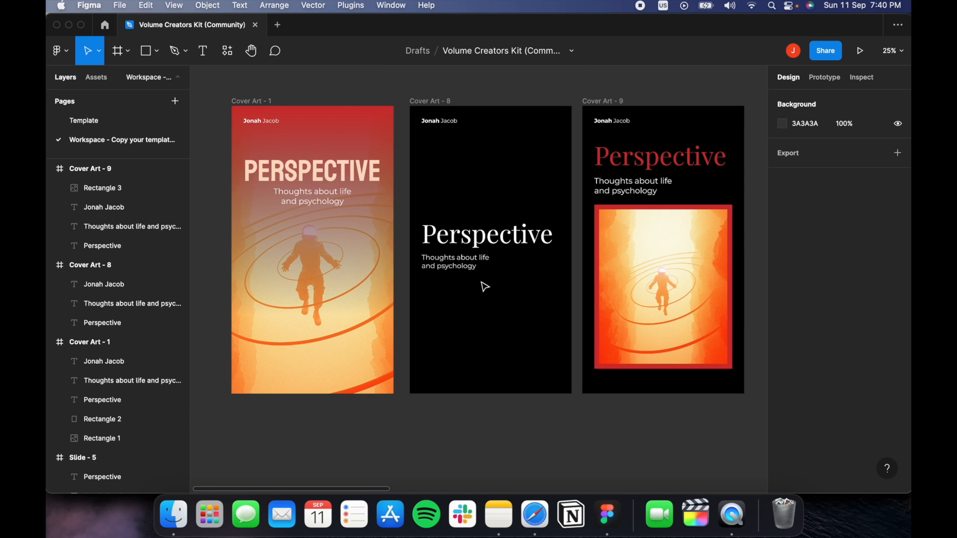
left_click(467, 262)
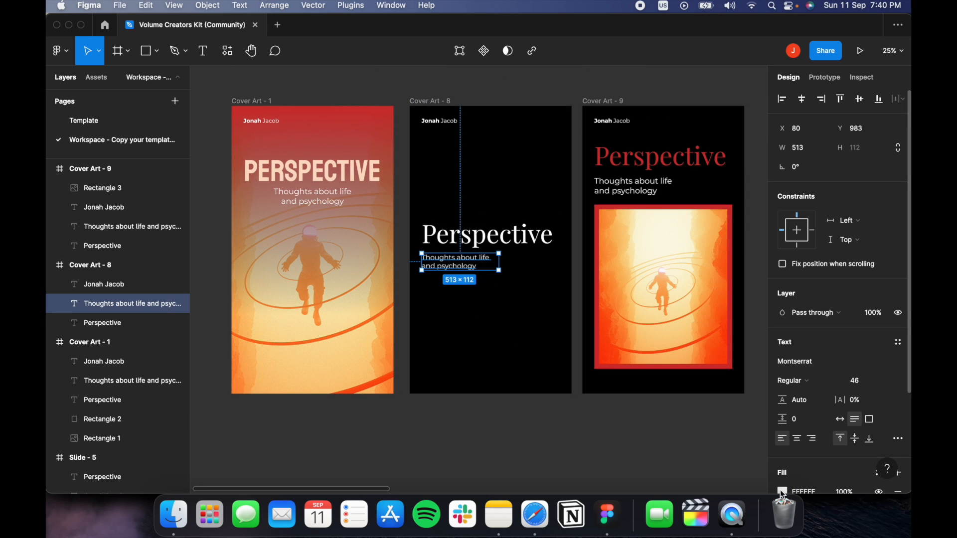
left_click(798, 439)
key("Tab")
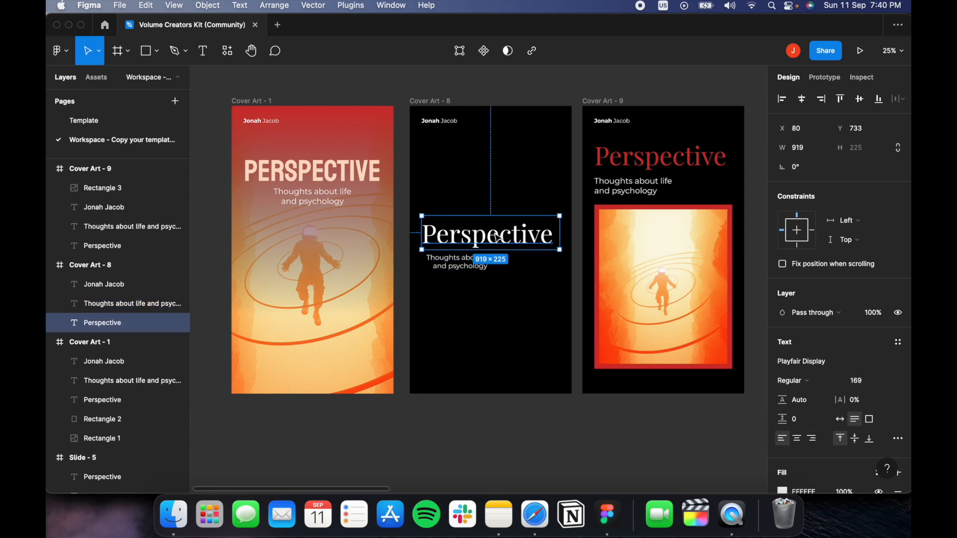
left_click(797, 439)
left_click_drag(531, 232, 531, 232)
left_click_drag(492, 265, 523, 269)
left_click(543, 325)
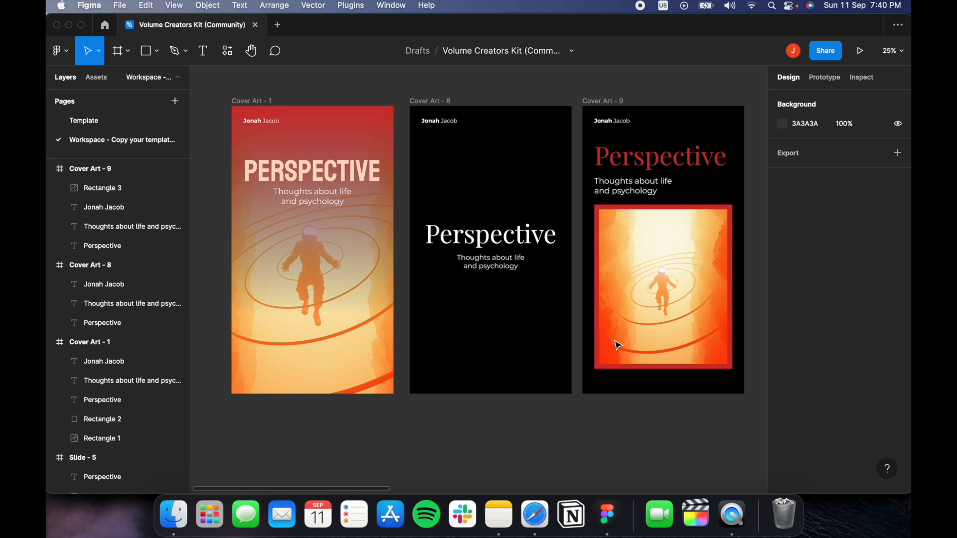
Reposition the view of the three covers and select the Cover Art - 8 frame.
mouse_move(592, 327)
left_mouse_down()
mouse_move(469, 302)
mouse_move(585, 313)
left_mouse_up()
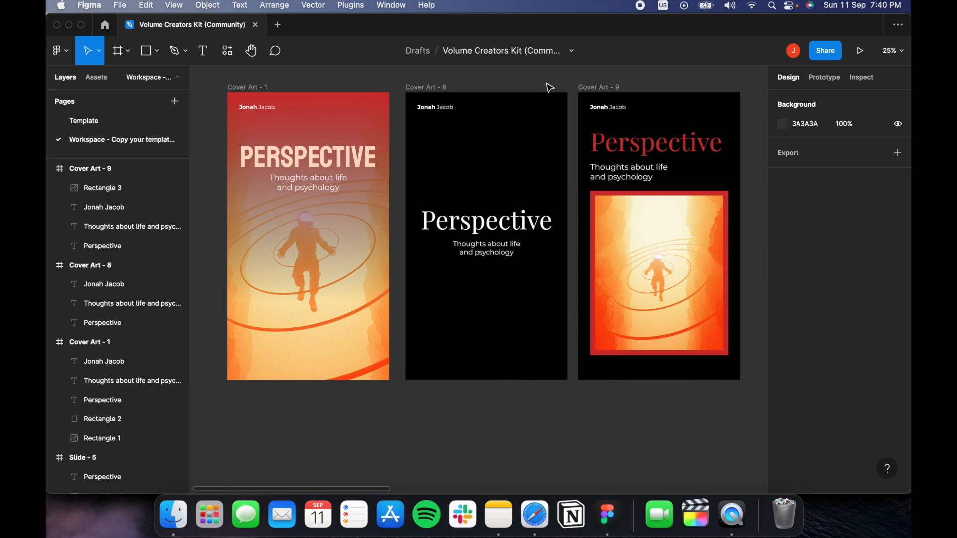
scroll(544, 275, "down", 5)
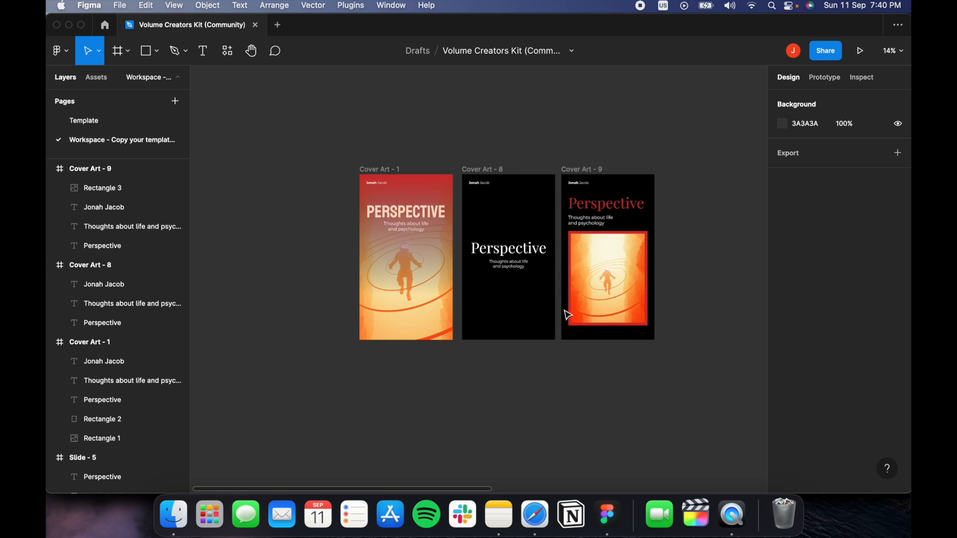
scroll(538, 314, "up", 5)
left_click_drag(523, 259, 535, 349)
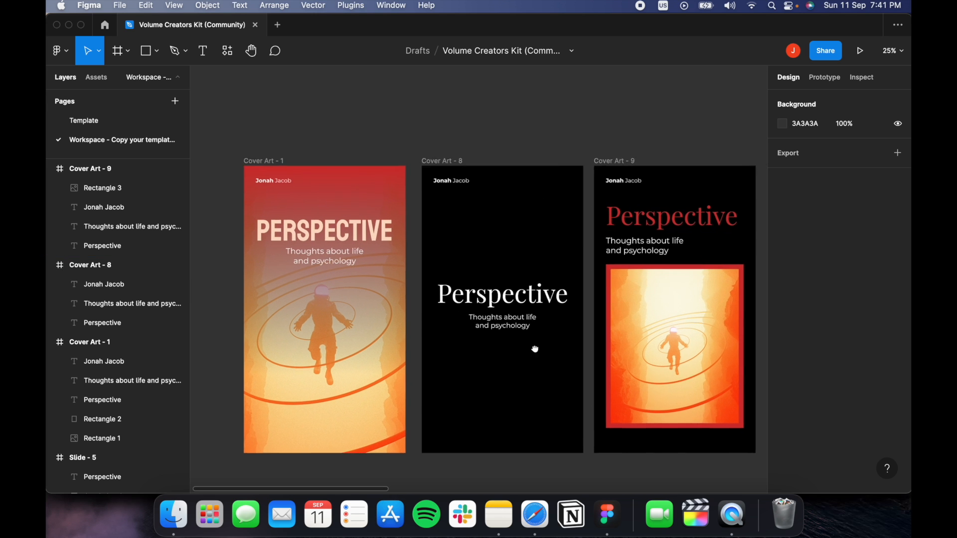
left_click_drag(438, 165, 412, 90)
left_click(424, 108)
Change the Cover Art - 8 frame's fill from solid black to a red linear gradient.
left_click(424, 107)
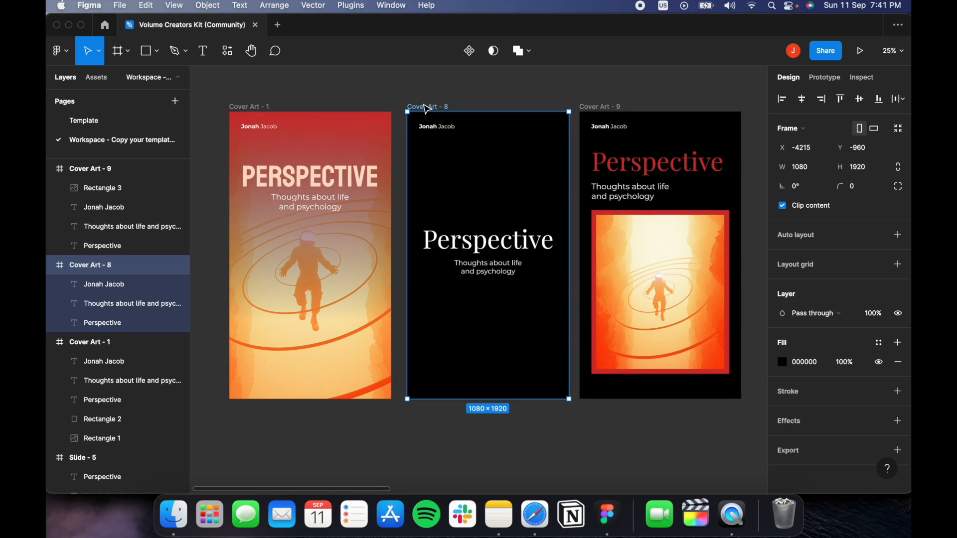
left_click(782, 363)
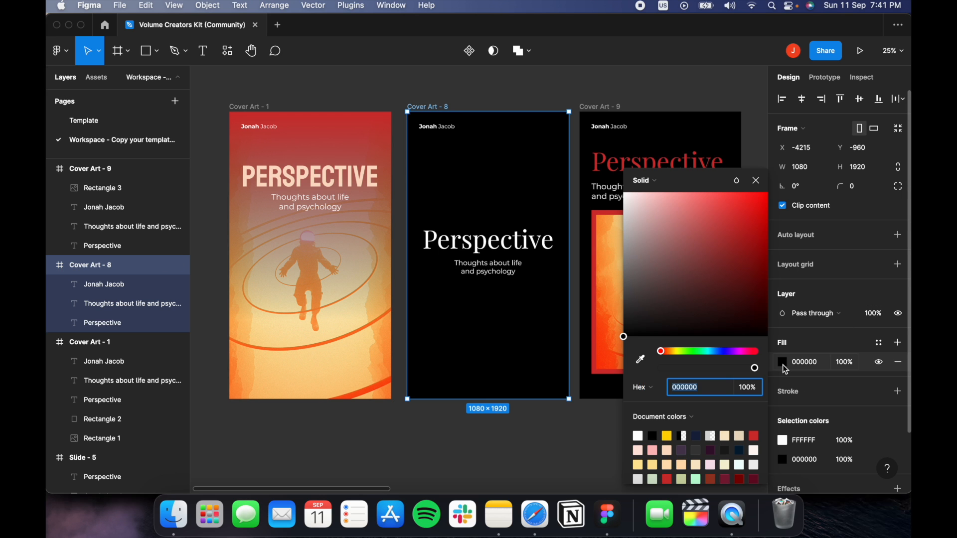
left_click(644, 179)
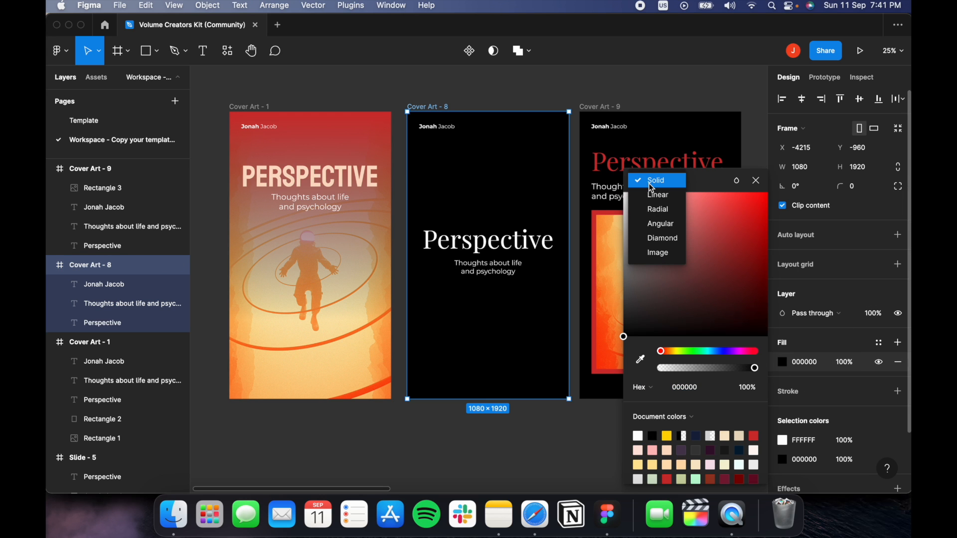
left_click(729, 255)
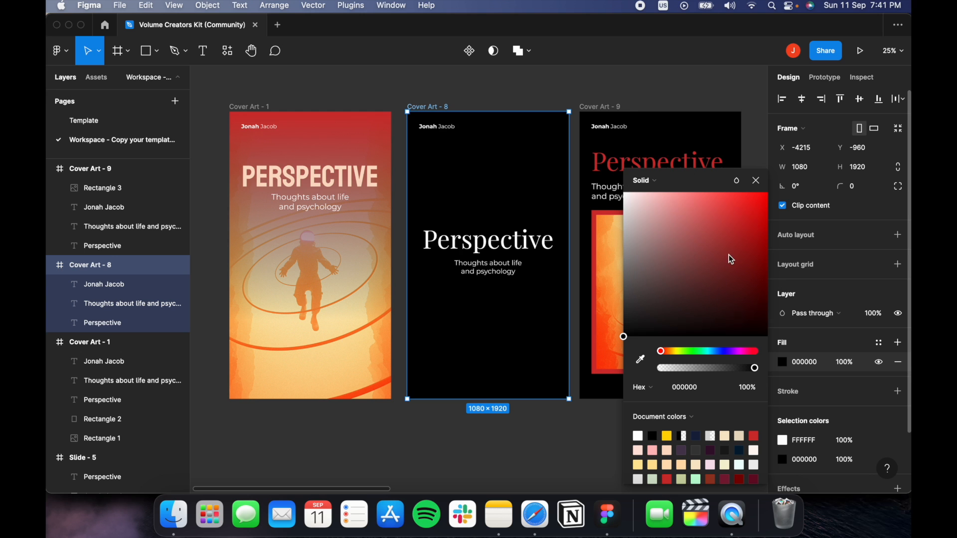
mouse_move(729, 255)
left_mouse_down()
mouse_move(707, 279)
mouse_move(700, 271)
mouse_move(725, 250)
left_mouse_up()
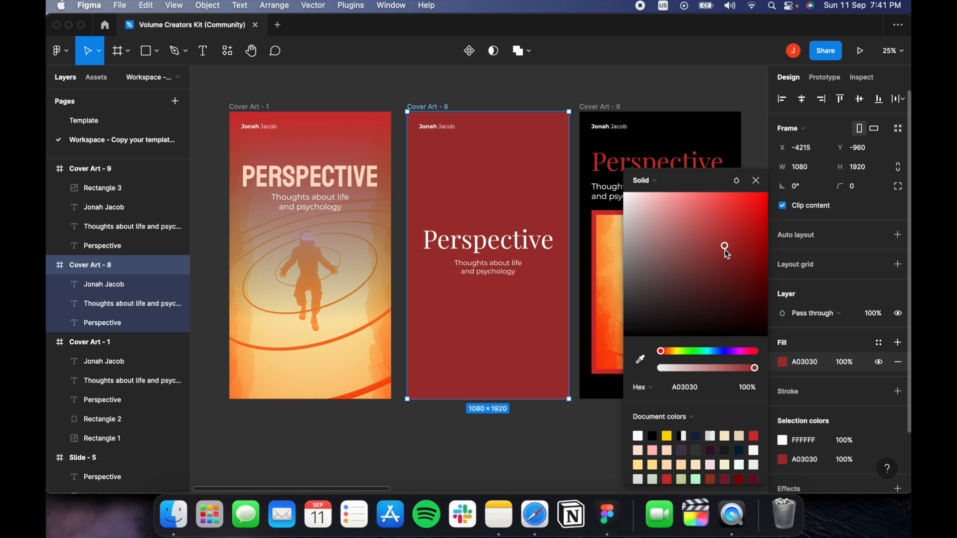
left_click(648, 182)
left_click(658, 197)
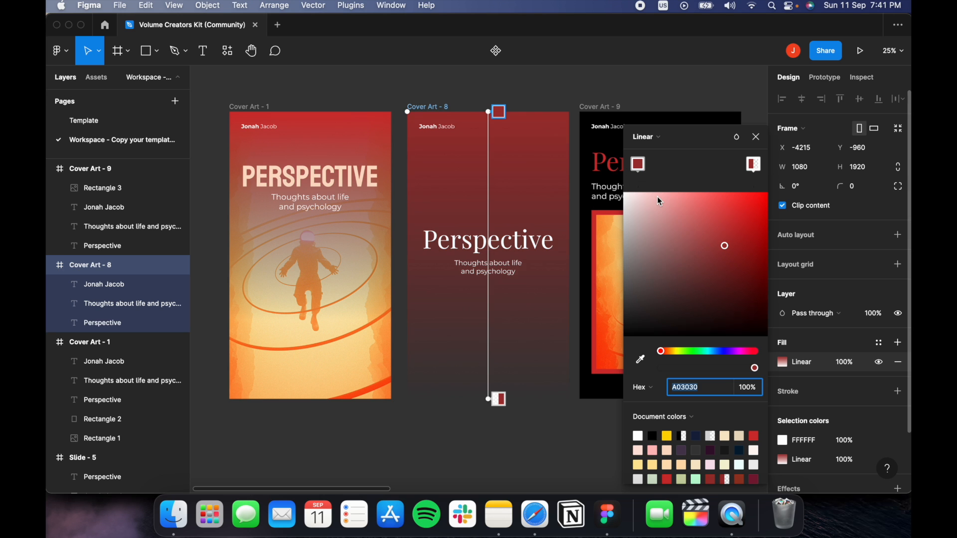
Make the gradient's bottom stop an opaque deep purple 2B0C4F, keeping red at the top.
left_click(637, 164)
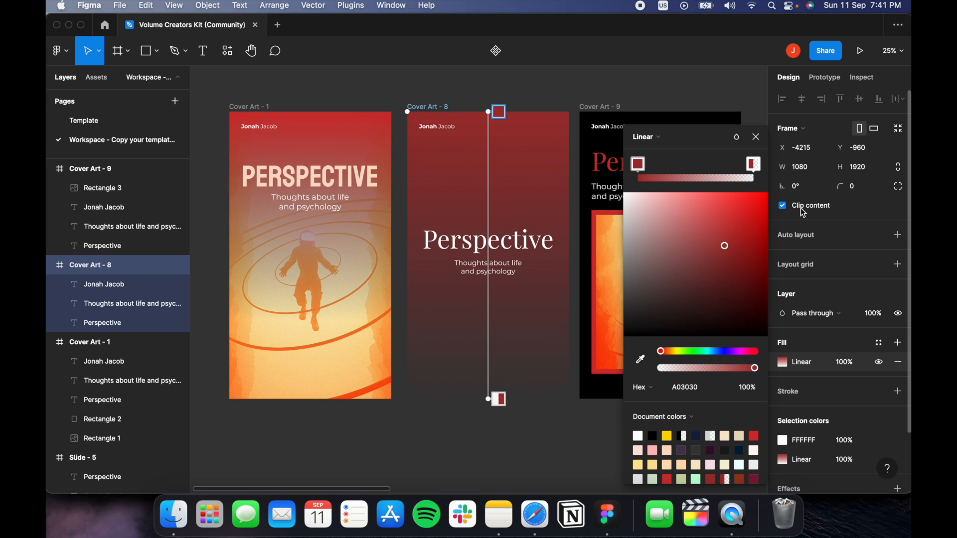
left_click(755, 167)
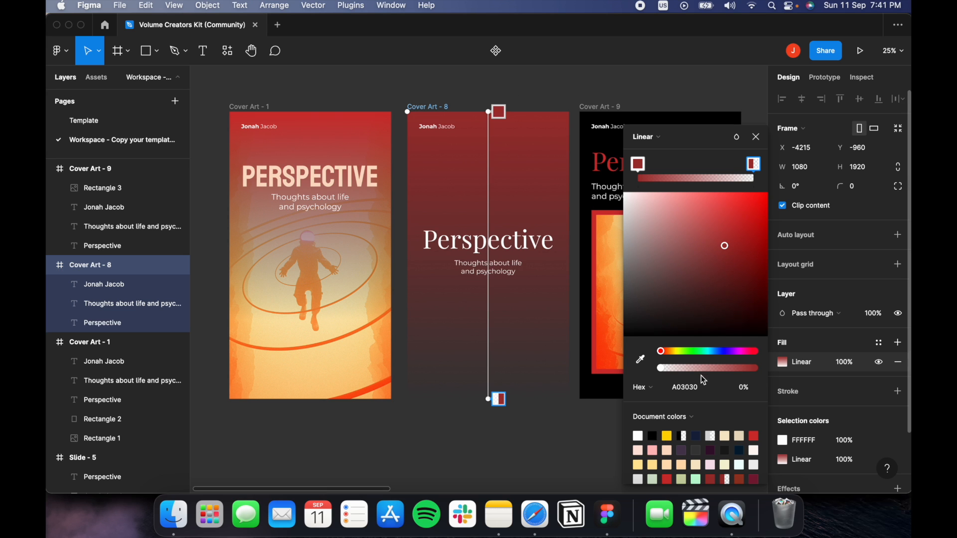
left_click_drag(661, 369, 773, 371)
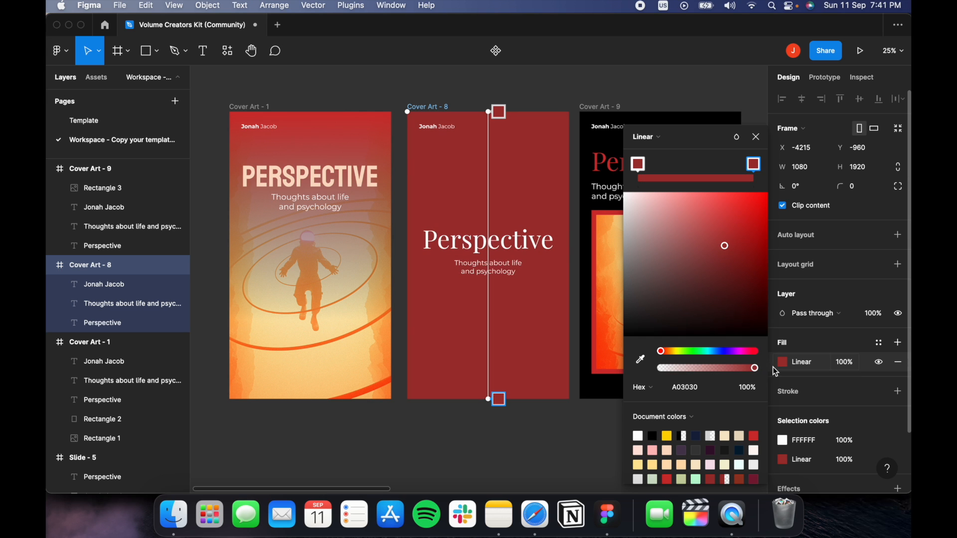
left_click(741, 448)
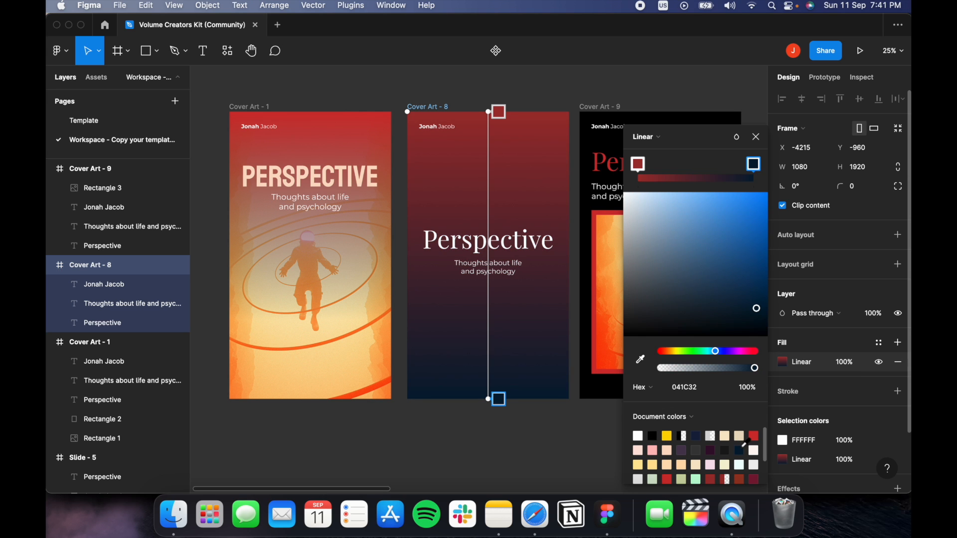
left_click(710, 448)
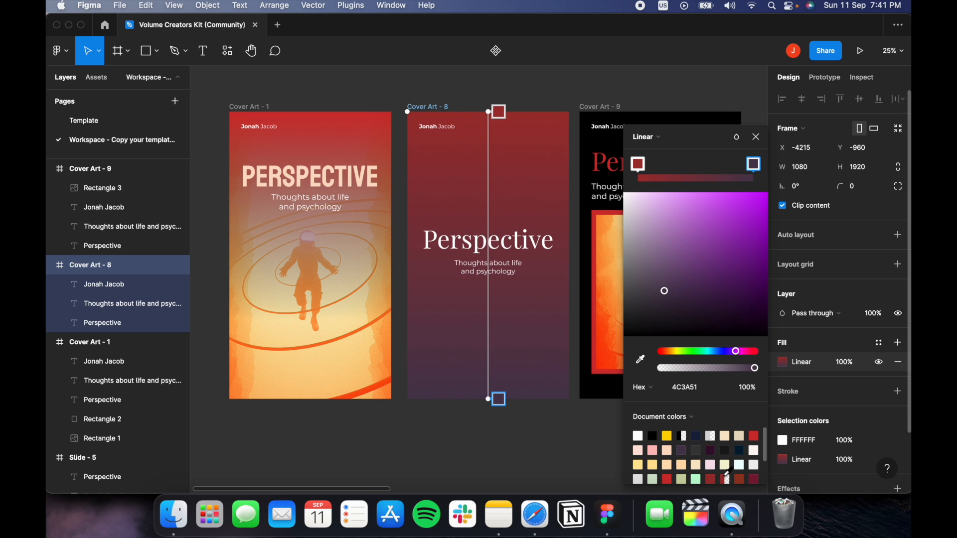
scroll(712, 476, "down", 2)
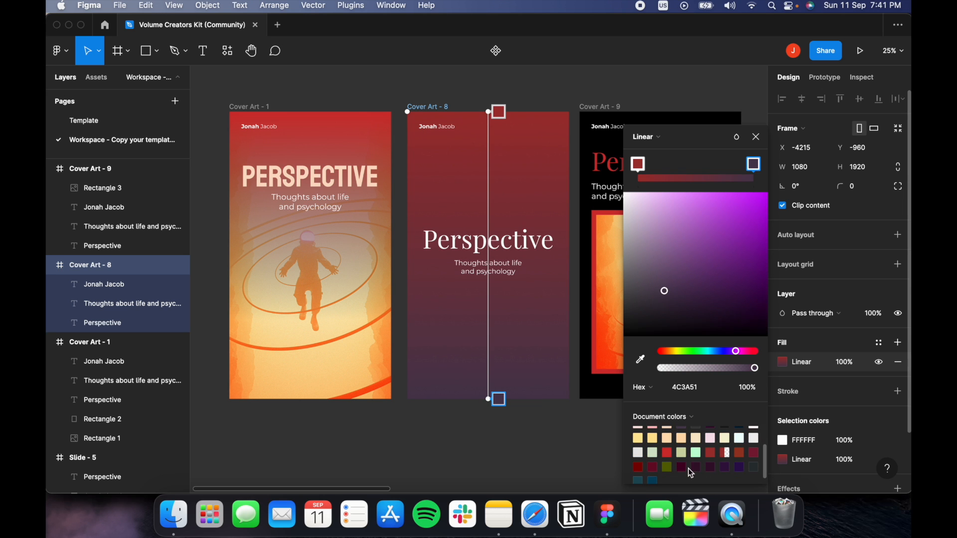
left_click(696, 466)
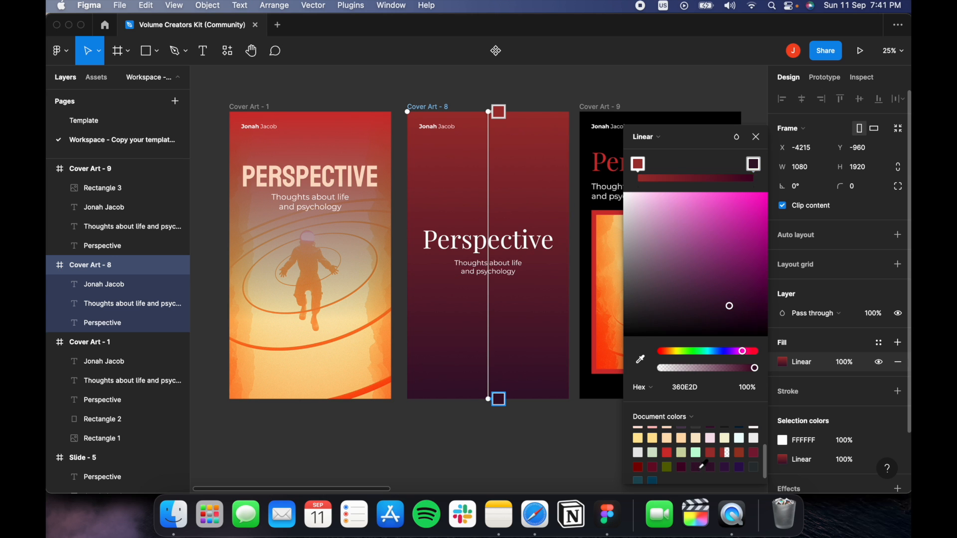
left_click(725, 466)
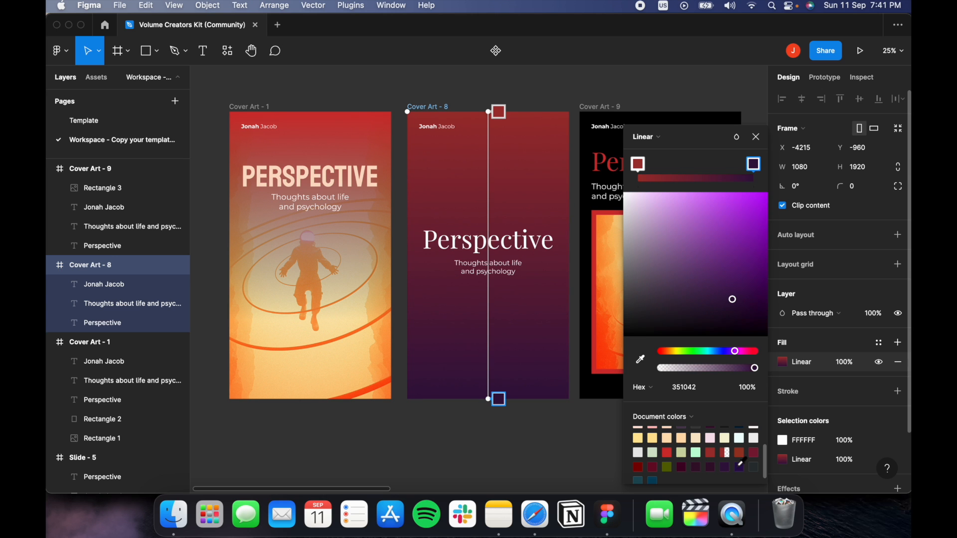
left_click(740, 466)
key("Escape")
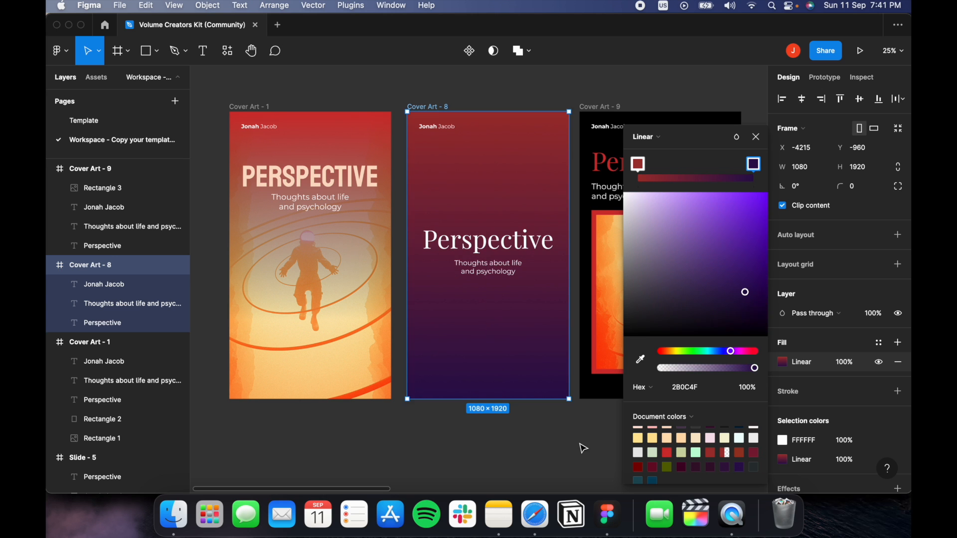
scroll(572, 446, "right", 5)
left_click(474, 444)
scroll(473, 444, "left", 3)
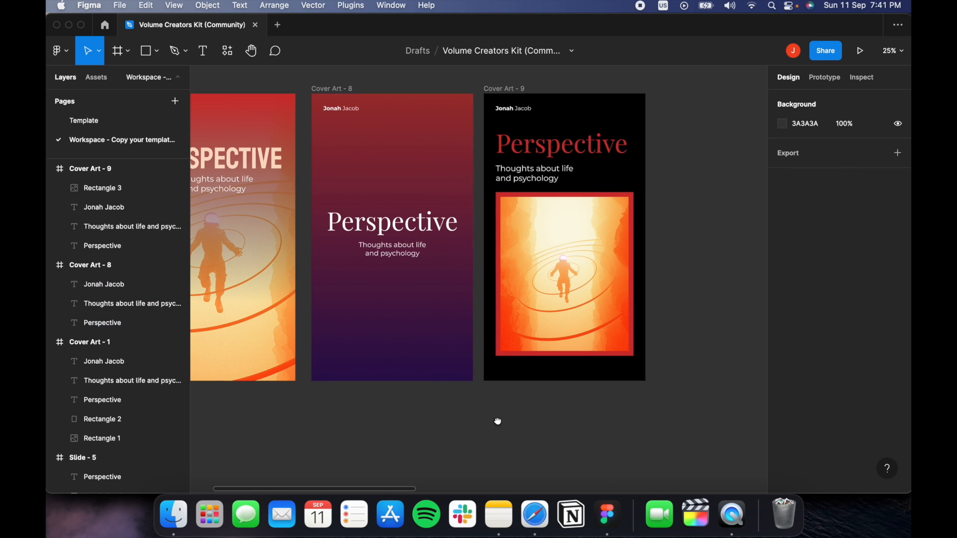
scroll(528, 444, "down", 2)
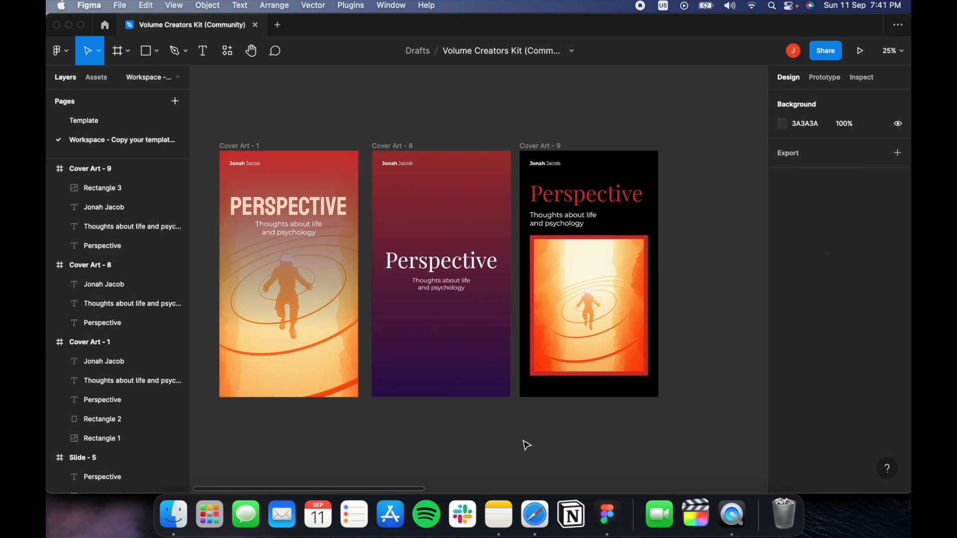
left_click_drag(252, 128, 314, 103)
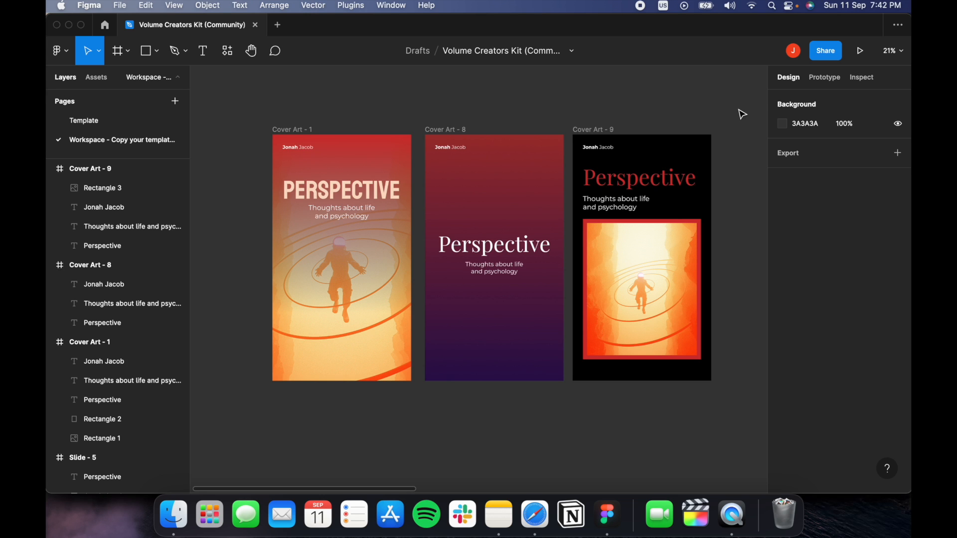
scroll(742, 114, "right", 1)
scroll(743, 115, "up", 1)
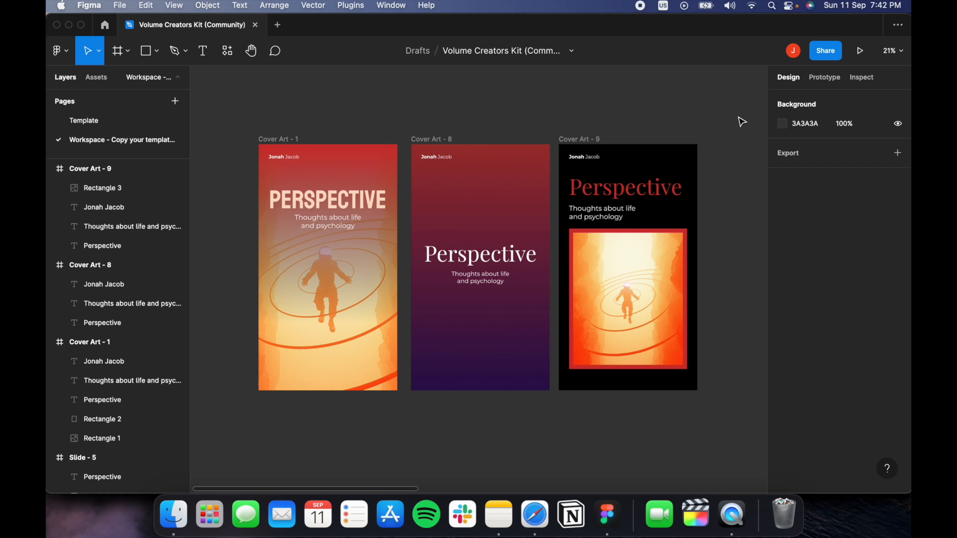